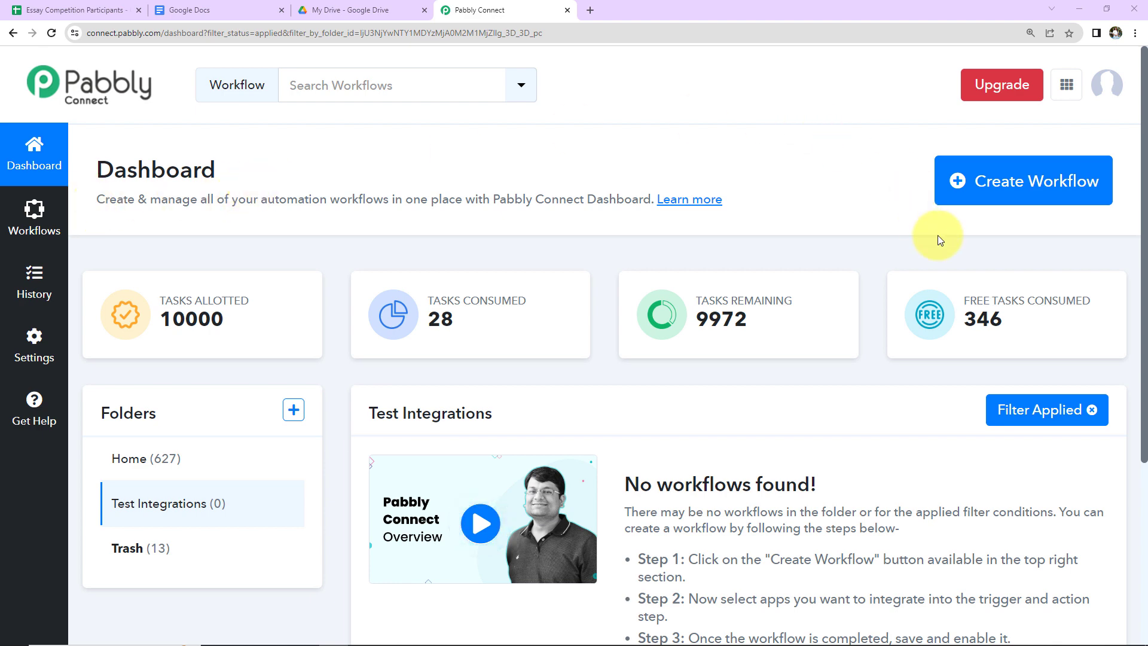
# Step: Create a new workflow named 'Create Google Documents From Google Sheets & Send Email'
pyautogui.click(1017, 195)
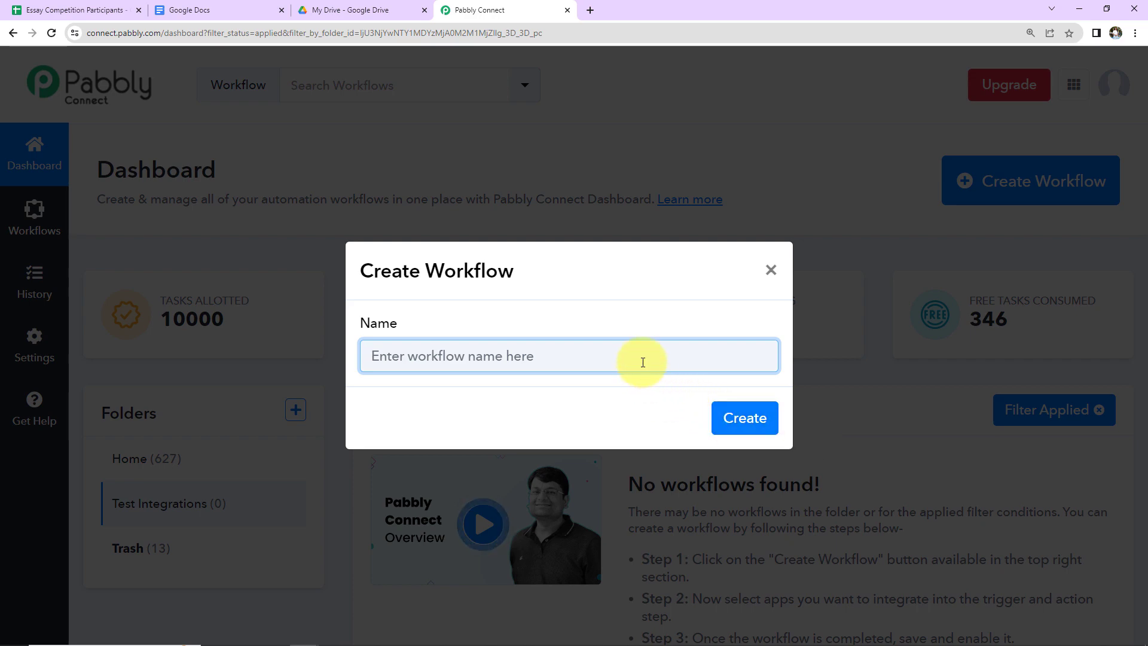
pyautogui.write('Create Google Documents From Google Sheets & Send Email')
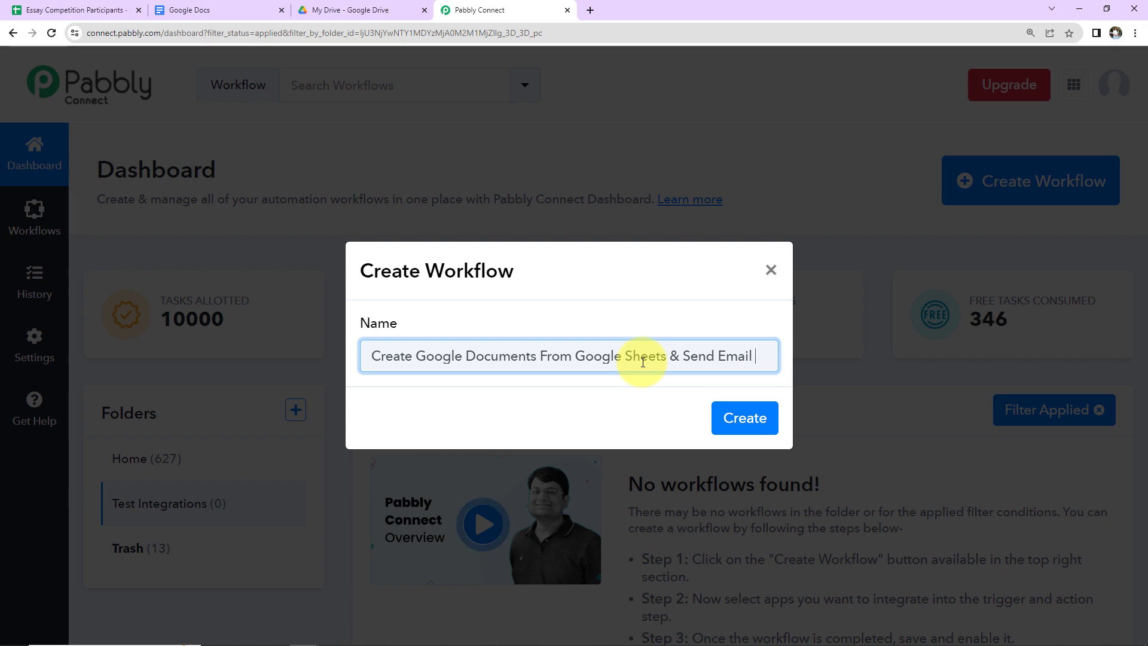
pyautogui.click(745, 418)
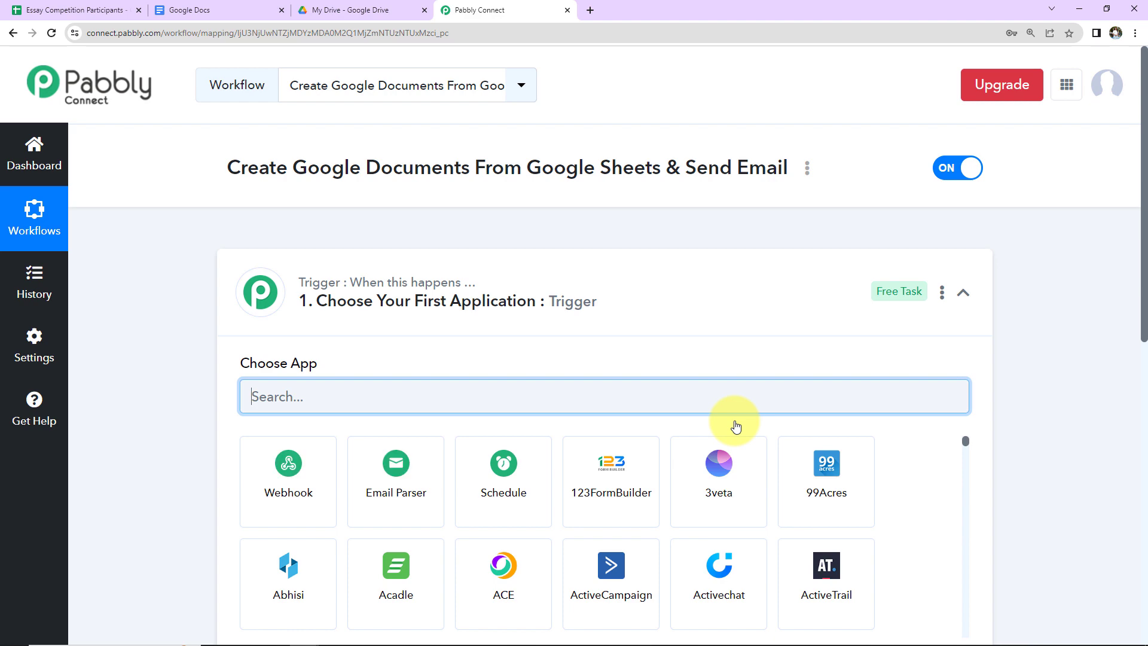
pyautogui.scroll(-5, 608, 313)
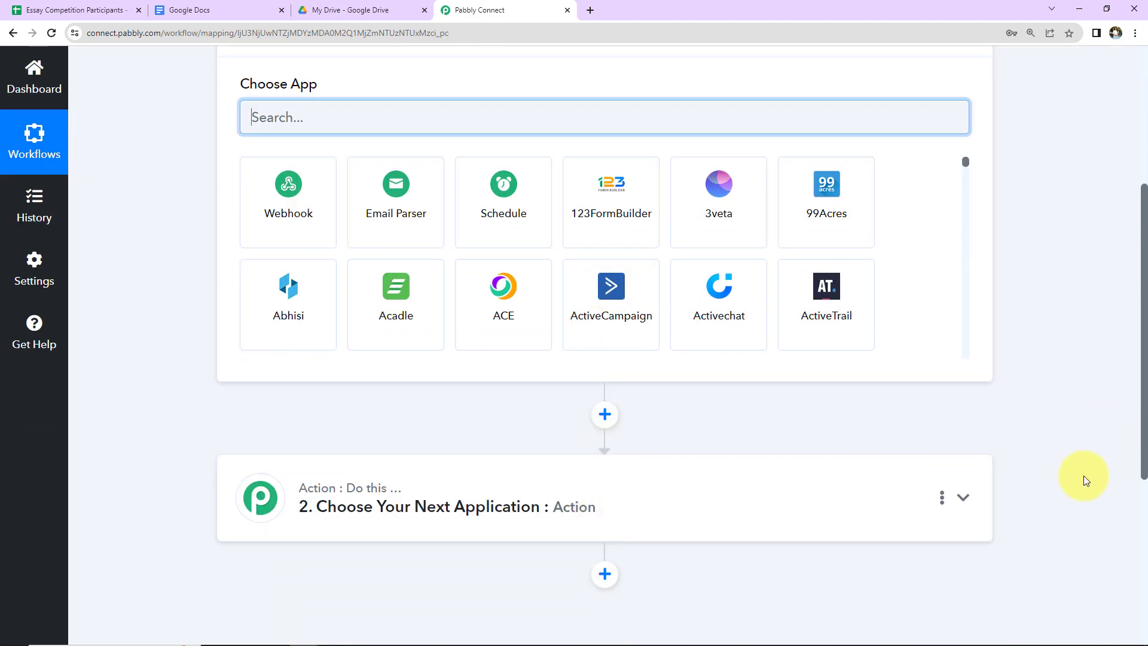
pyautogui.scroll(2, 1084, 475)
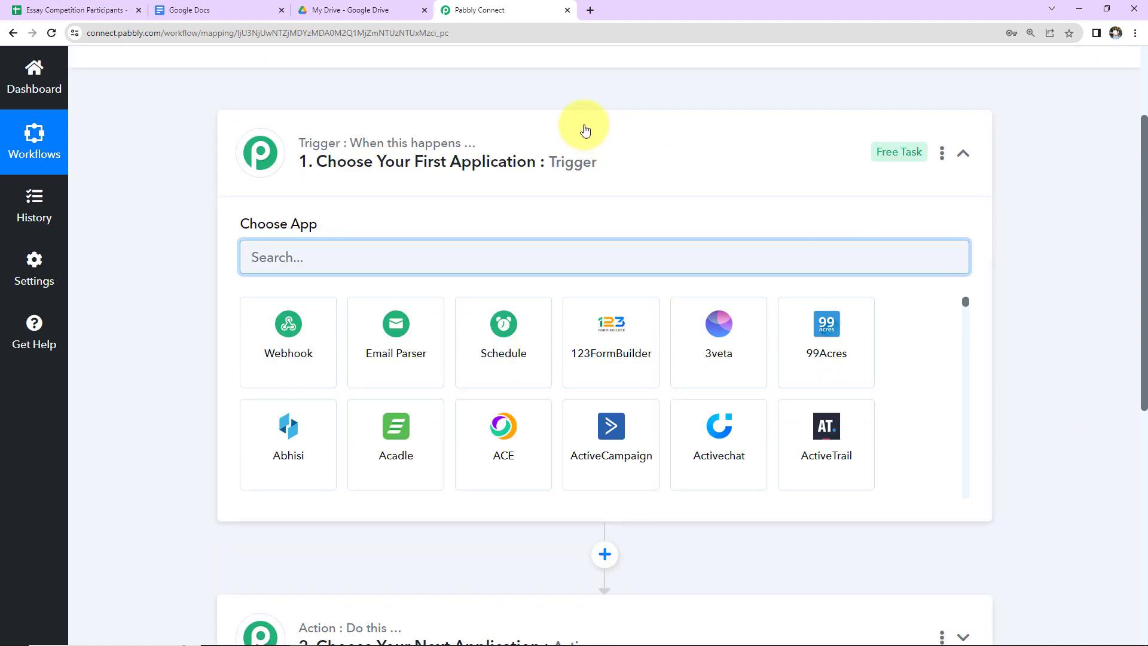
pyautogui.moveTo(455, 150)
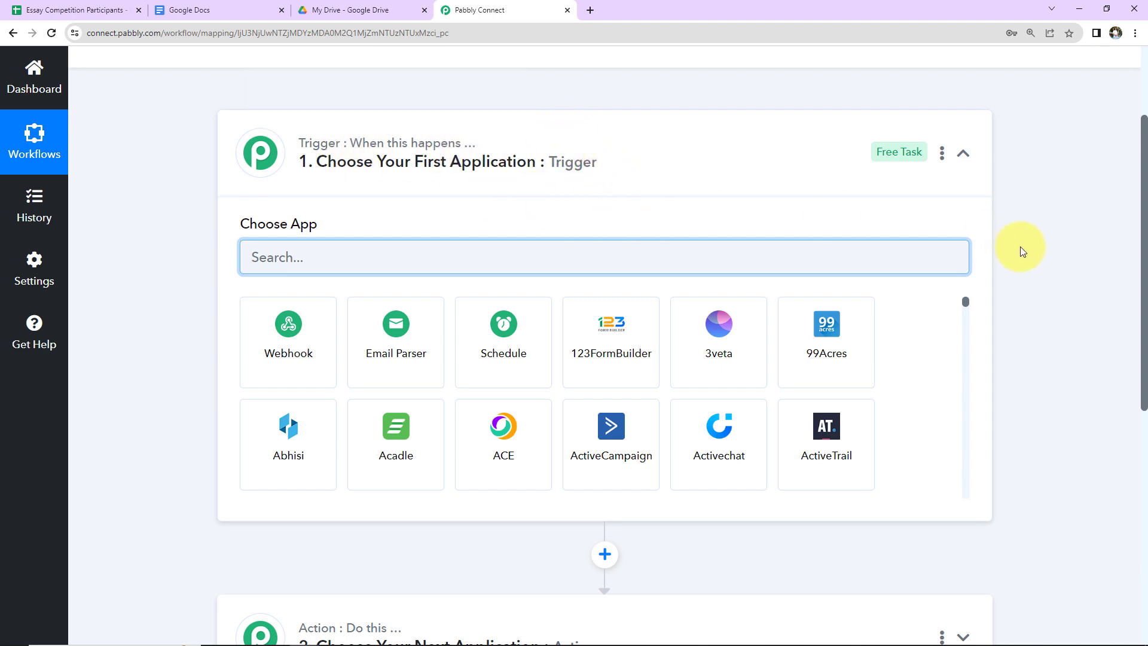
pyautogui.scroll(-2, 1019, 250)
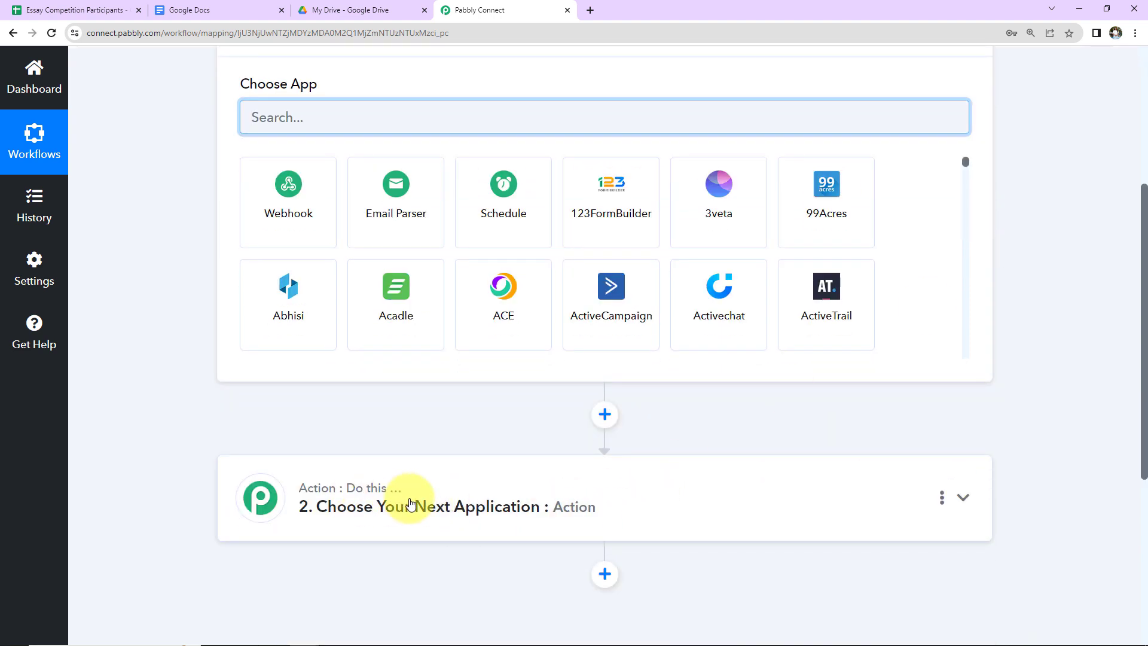
pyautogui.scroll(2, 1075, 426)
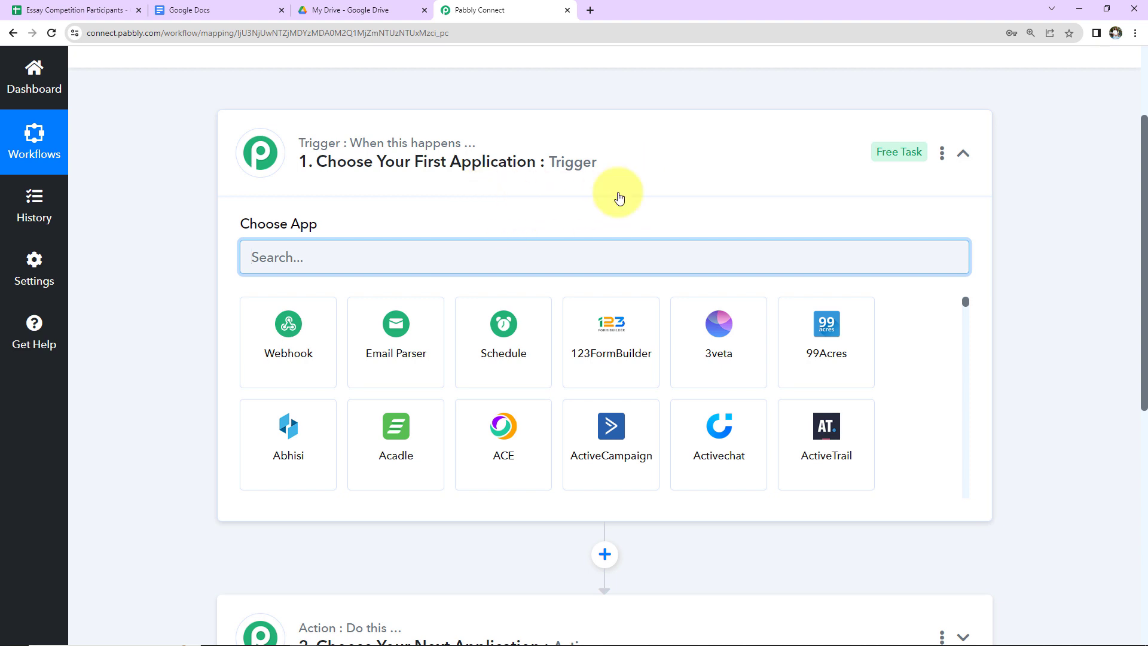
pyautogui.scroll(-5, 634, 287)
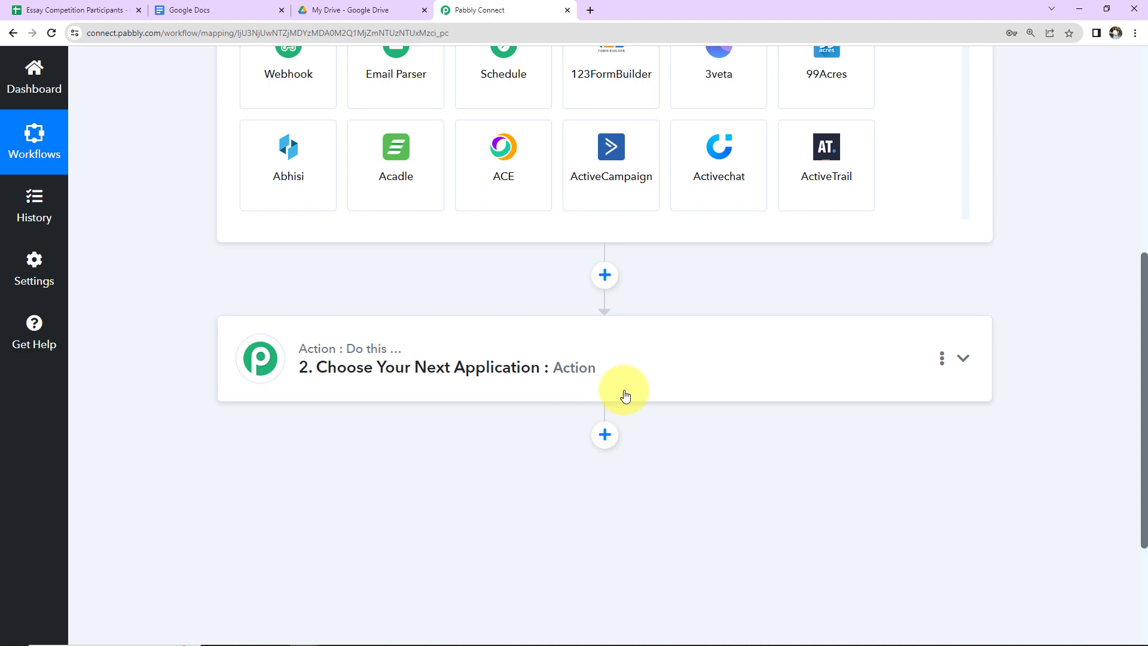
pyautogui.scroll(5, 625, 395)
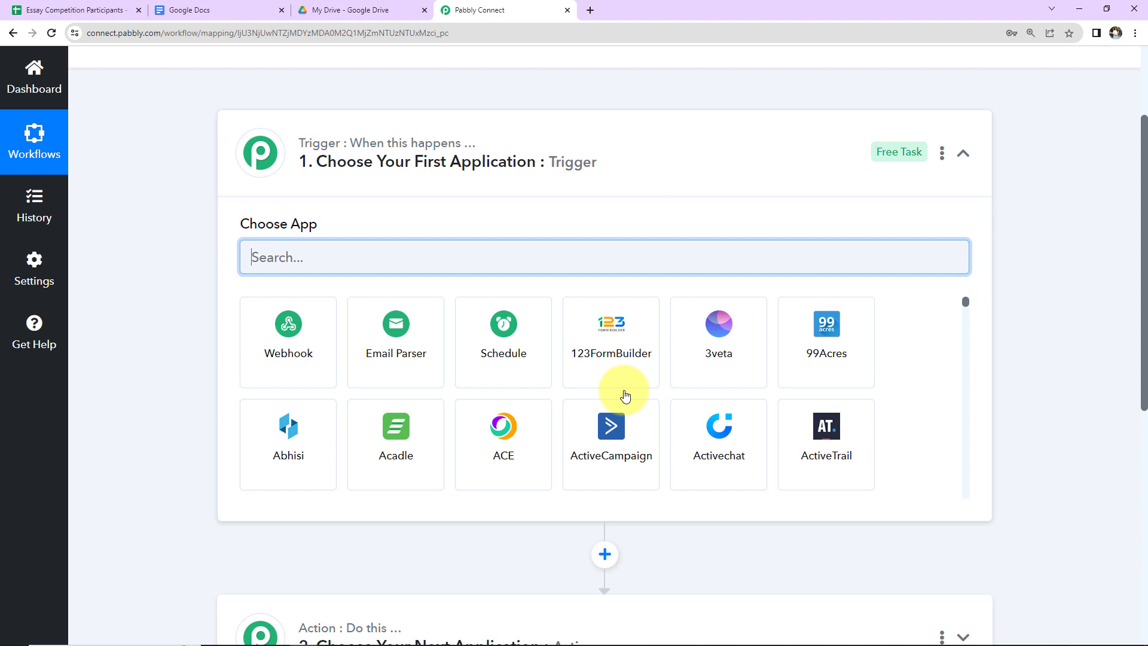
# Step: Set the trigger app to Google Sheets with the New or Updated Spreadsheet Row event
pyautogui.write('Google sh')
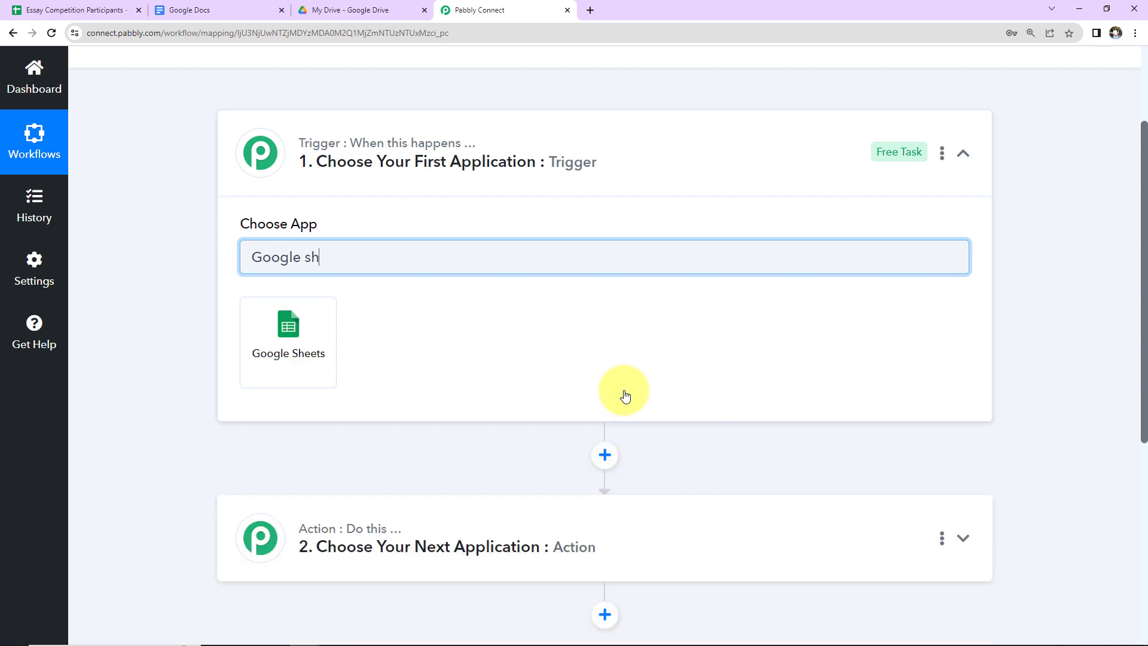
pyautogui.click(299, 351)
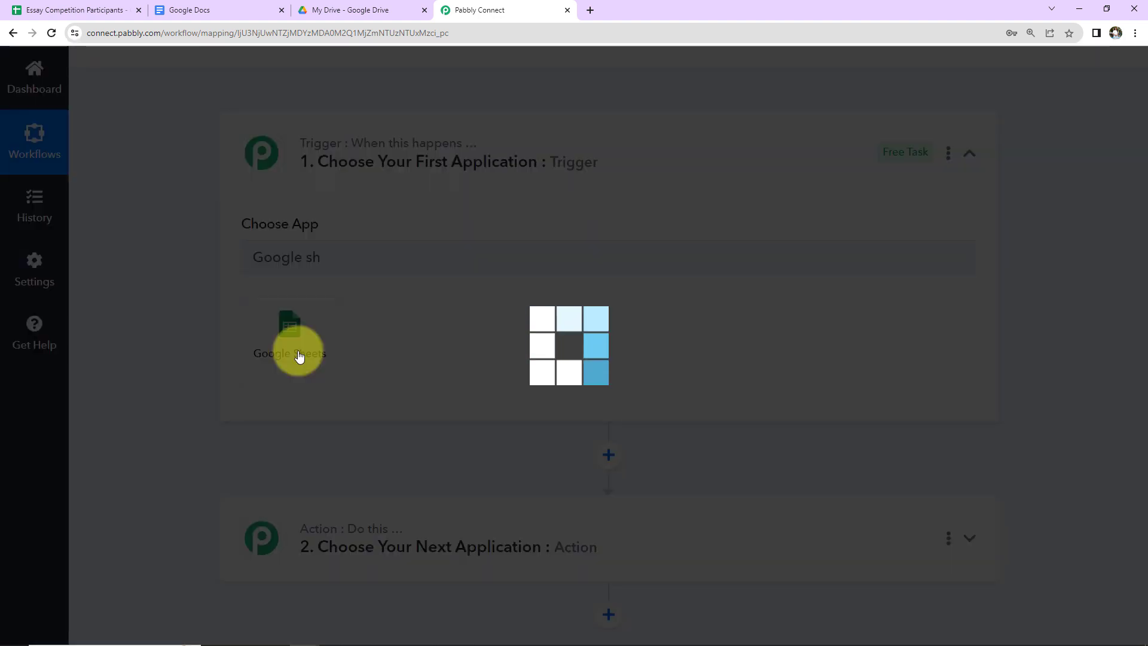
pyautogui.click(295, 333)
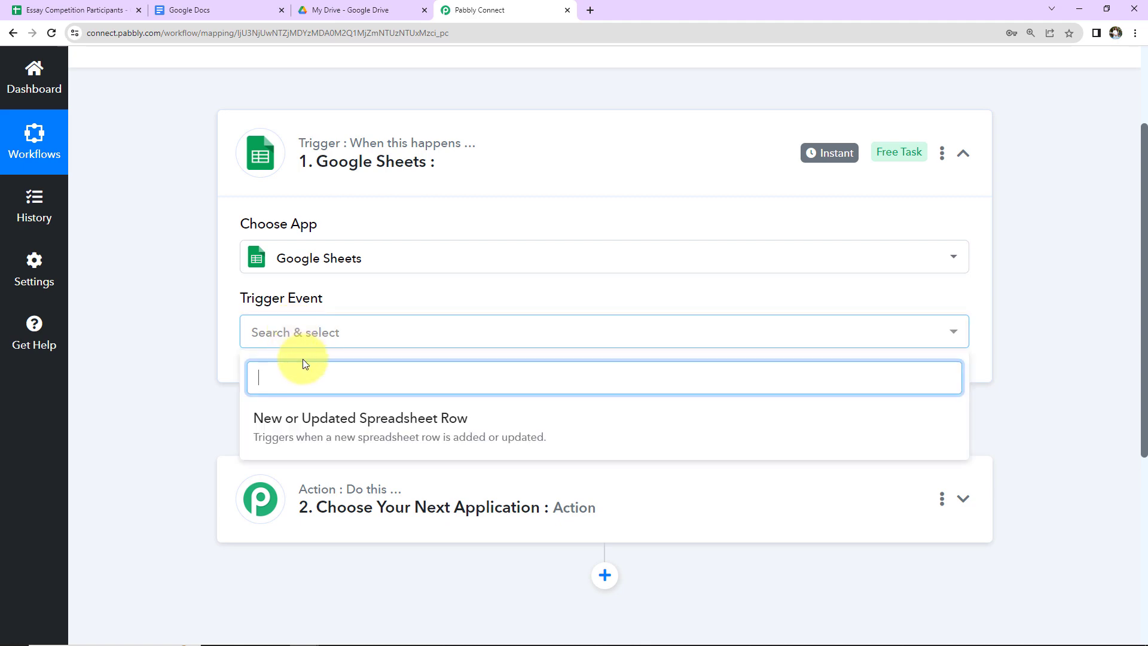
pyautogui.click(298, 426)
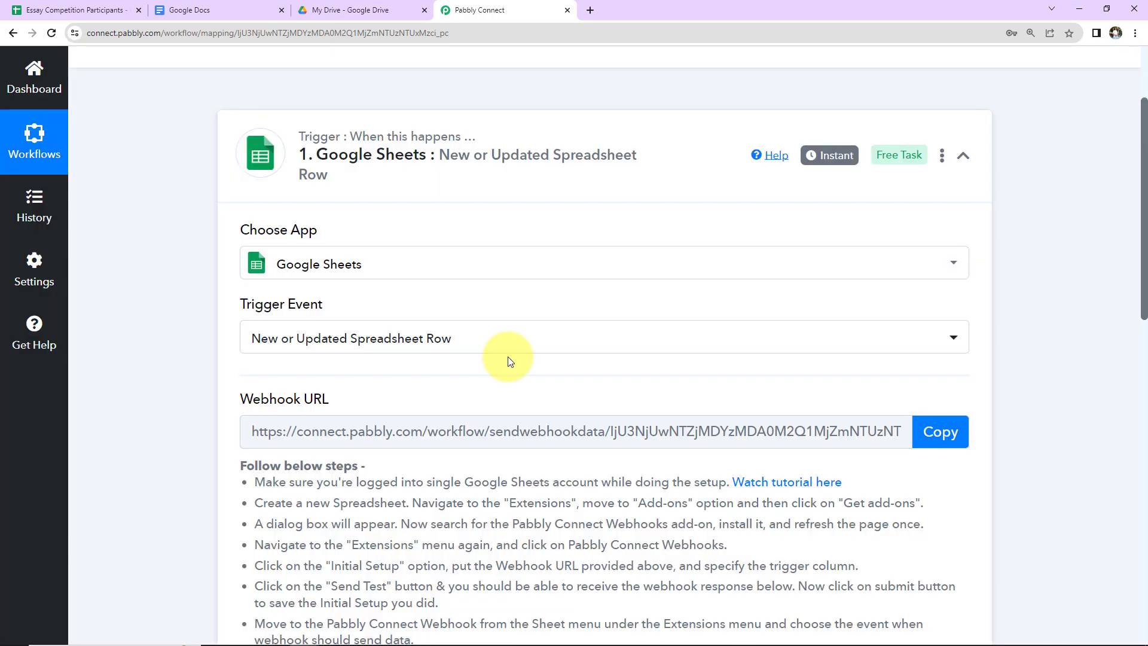
# Step: Glance at the Essay Competition Participants spreadsheet, then copy the trigger's webhook URL
pyautogui.click(87, 10)
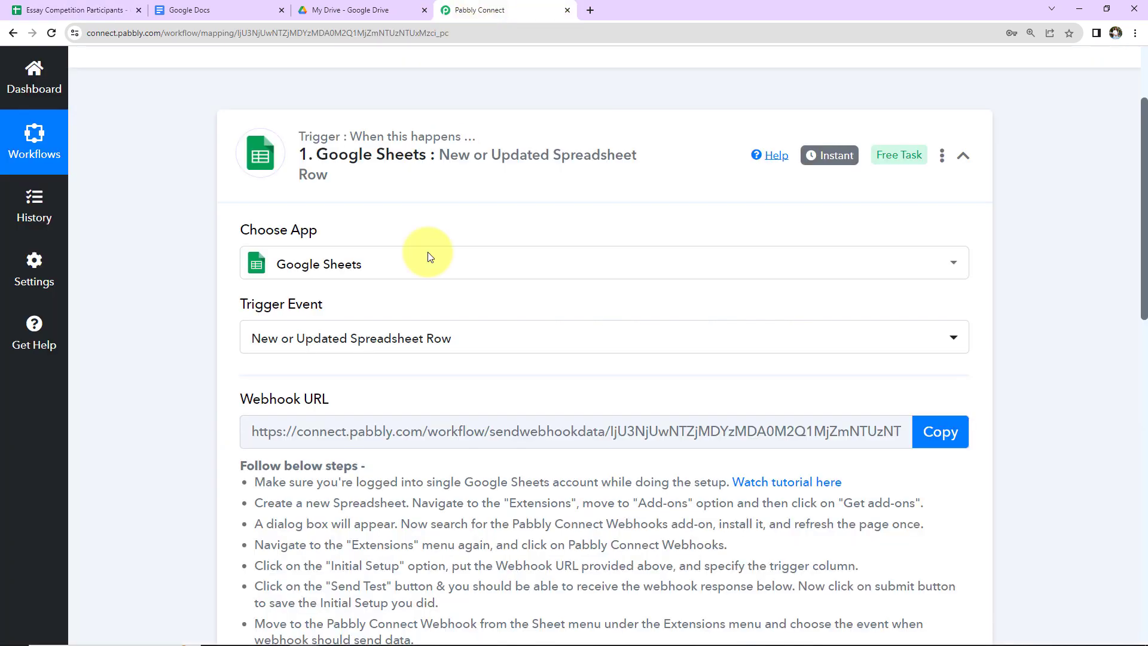
pyautogui.click(476, 10)
pyautogui.scroll(-2, 536, 300)
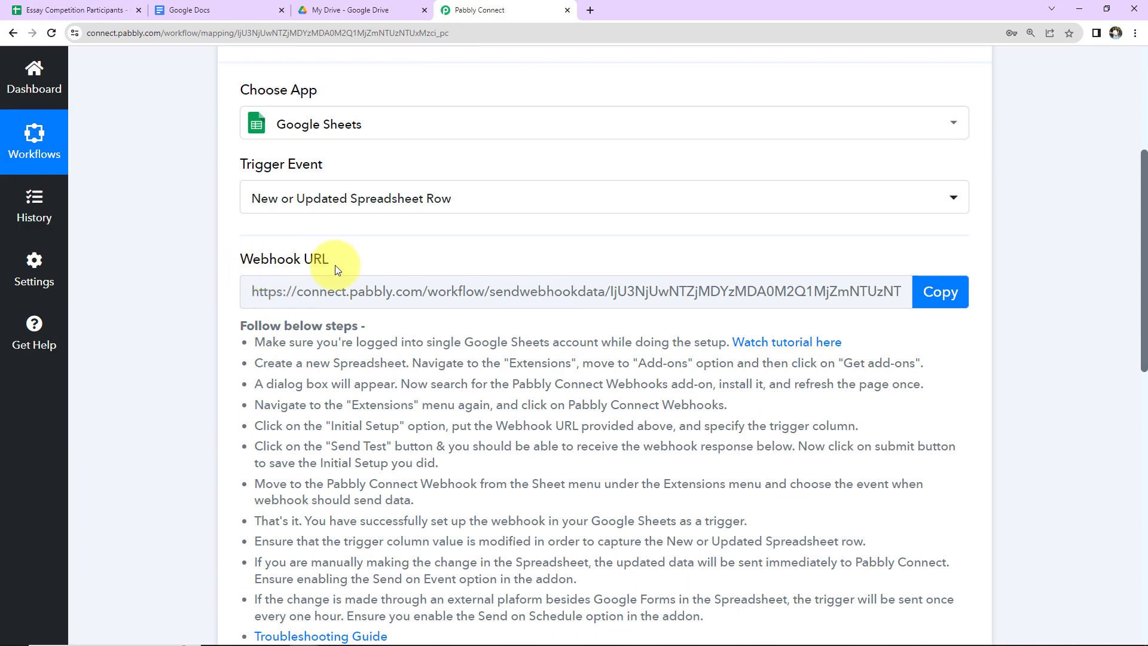
pyautogui.click(915, 304)
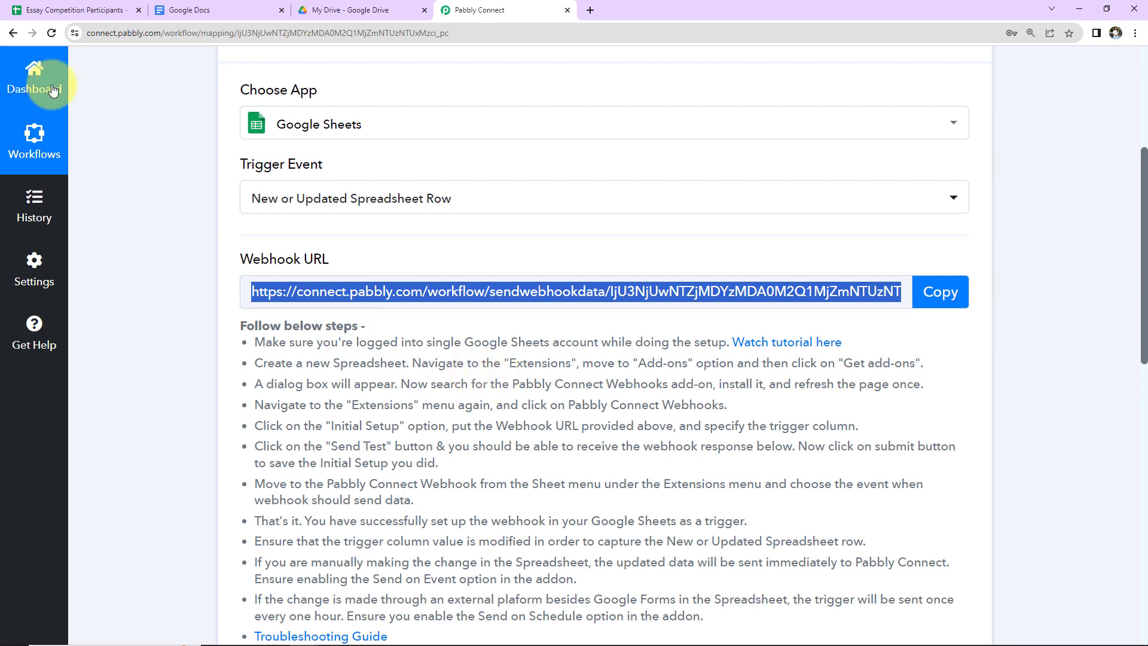
# Step: Open the add-ons Marketplace from the participants spreadsheet's Extensions menu
pyautogui.click(52, 12)
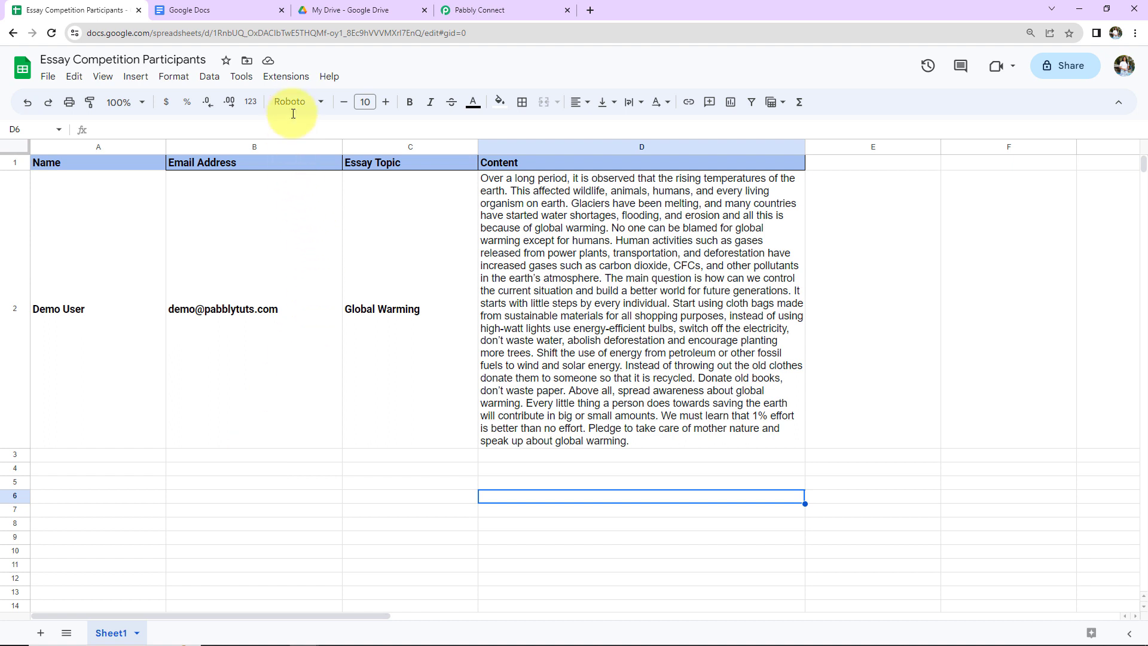
pyautogui.click(284, 76)
pyautogui.moveTo(301, 101)
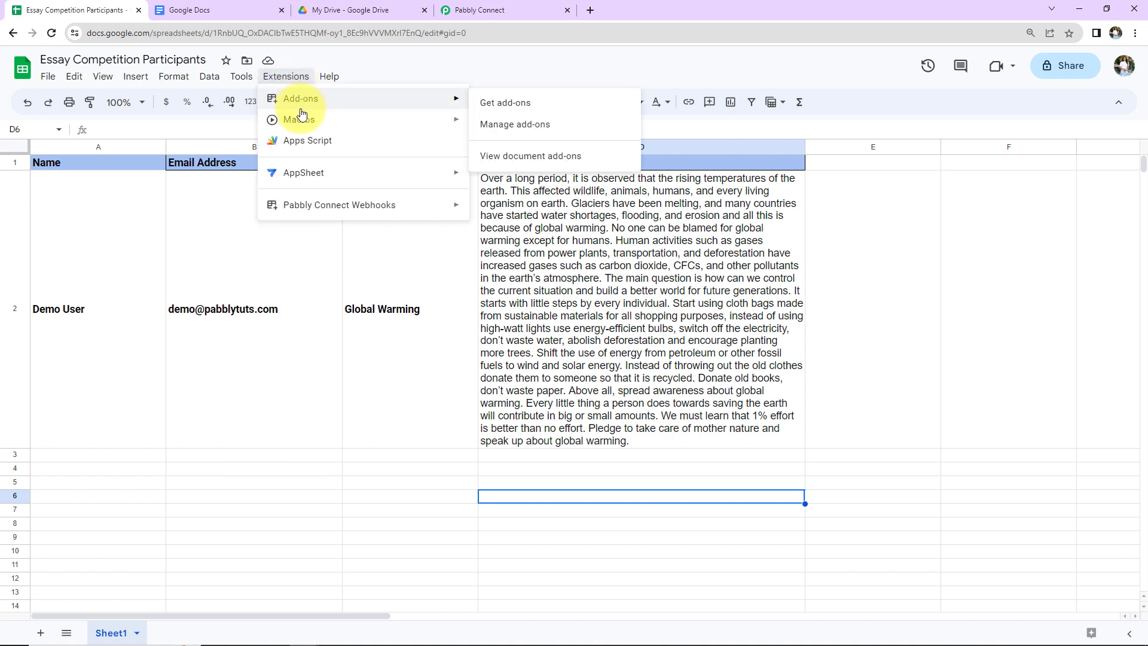
pyautogui.click(506, 104)
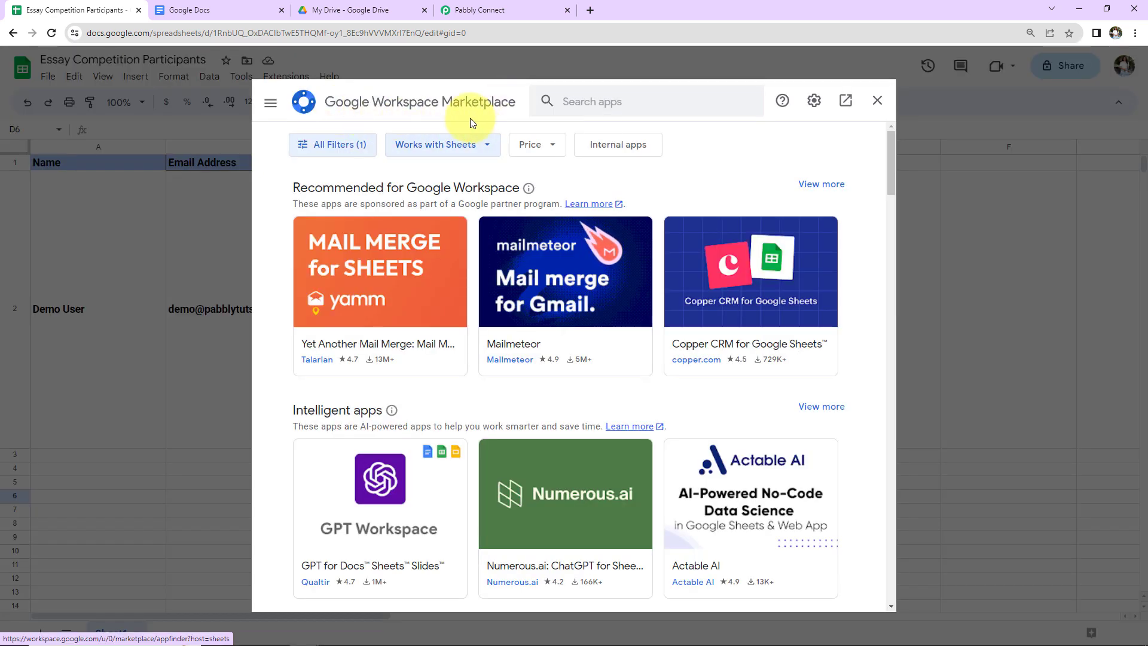
# Step: Search 'Pabbly c', confirm Pabbly Connect Webhooks is installed, and close the Marketplace
pyautogui.click(589, 100)
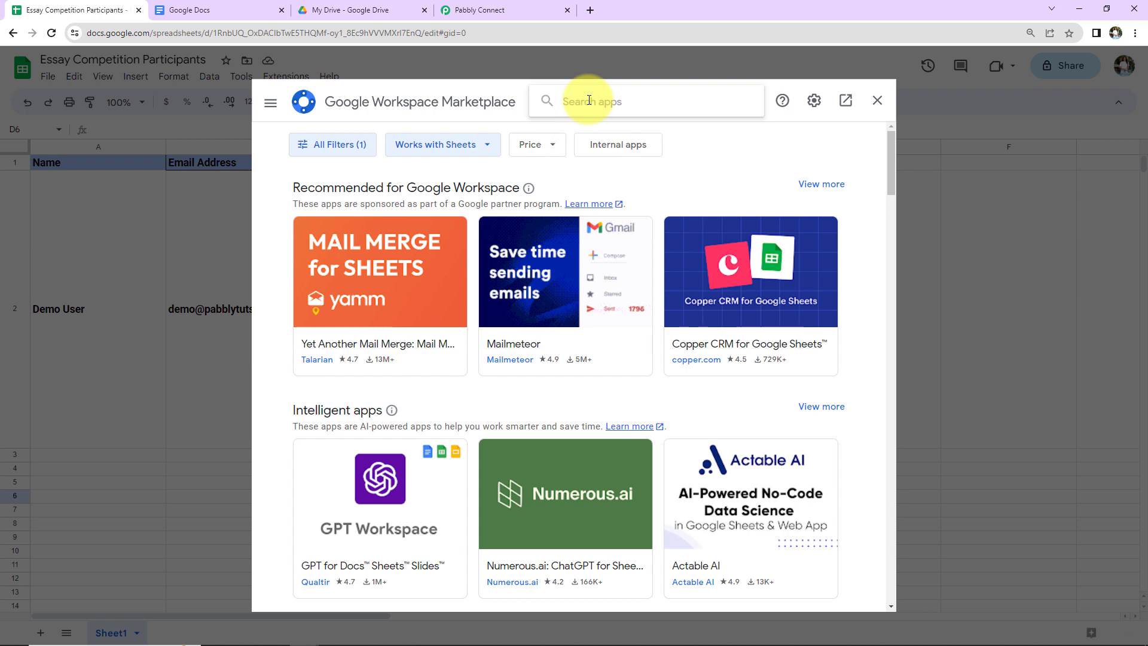
pyautogui.write('Pabbly c')
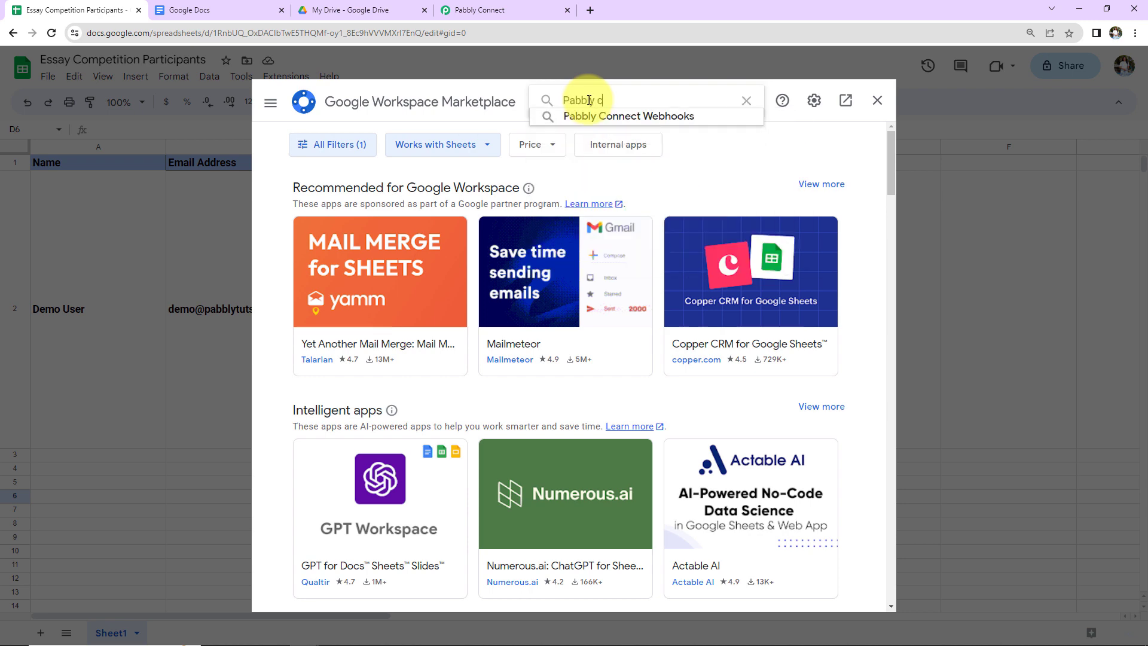
pyautogui.click(628, 117)
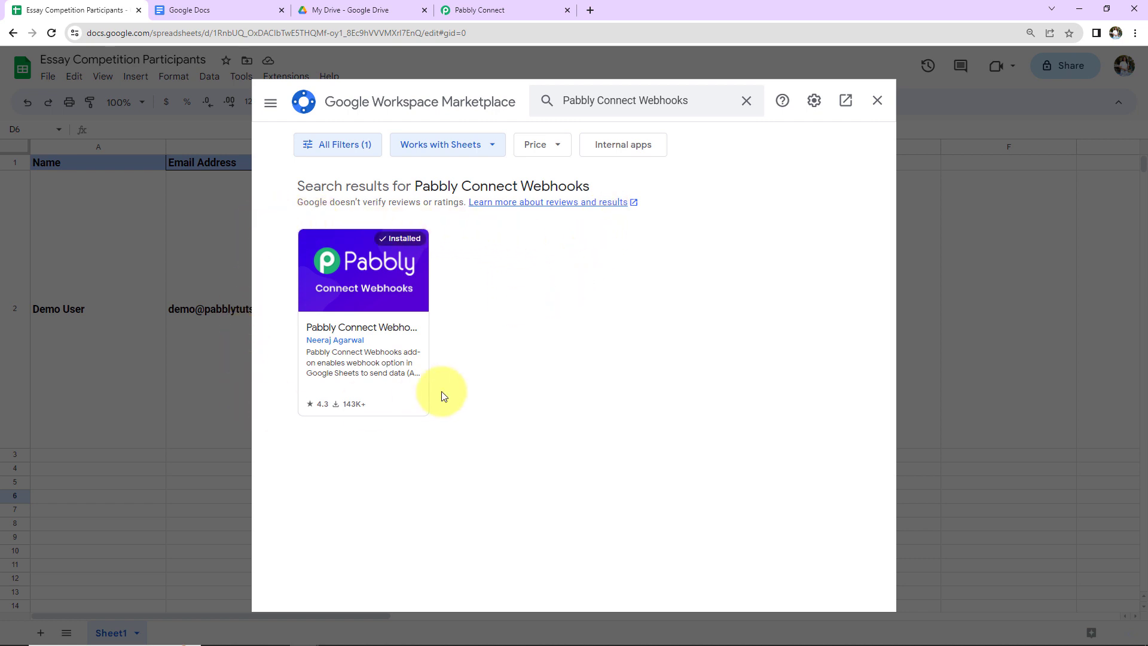
pyautogui.click(403, 304)
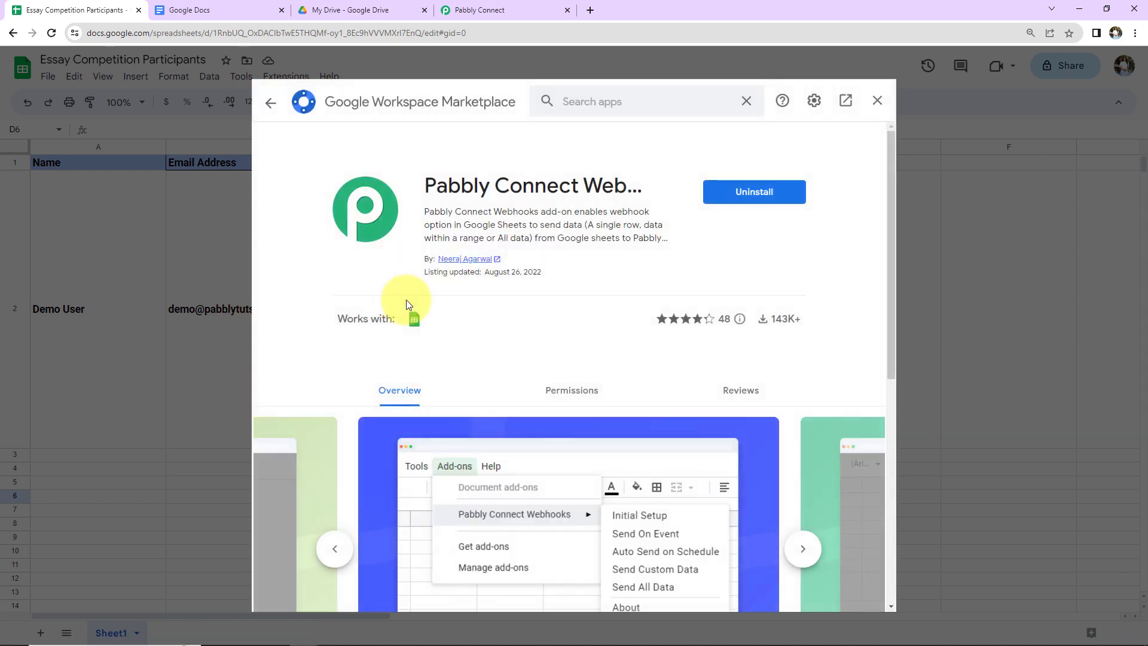
pyautogui.click(878, 102)
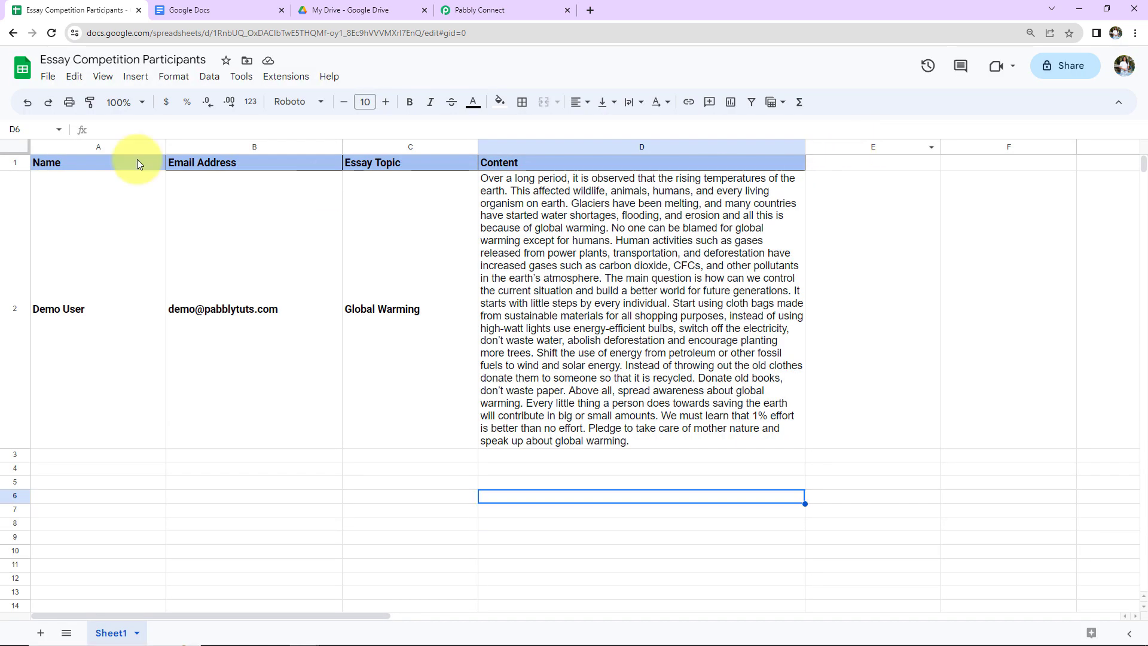
# Step: Reload the spreadsheet and launch Pabbly Connect Webhooks Initial Setup from Extensions
pyautogui.click(53, 34)
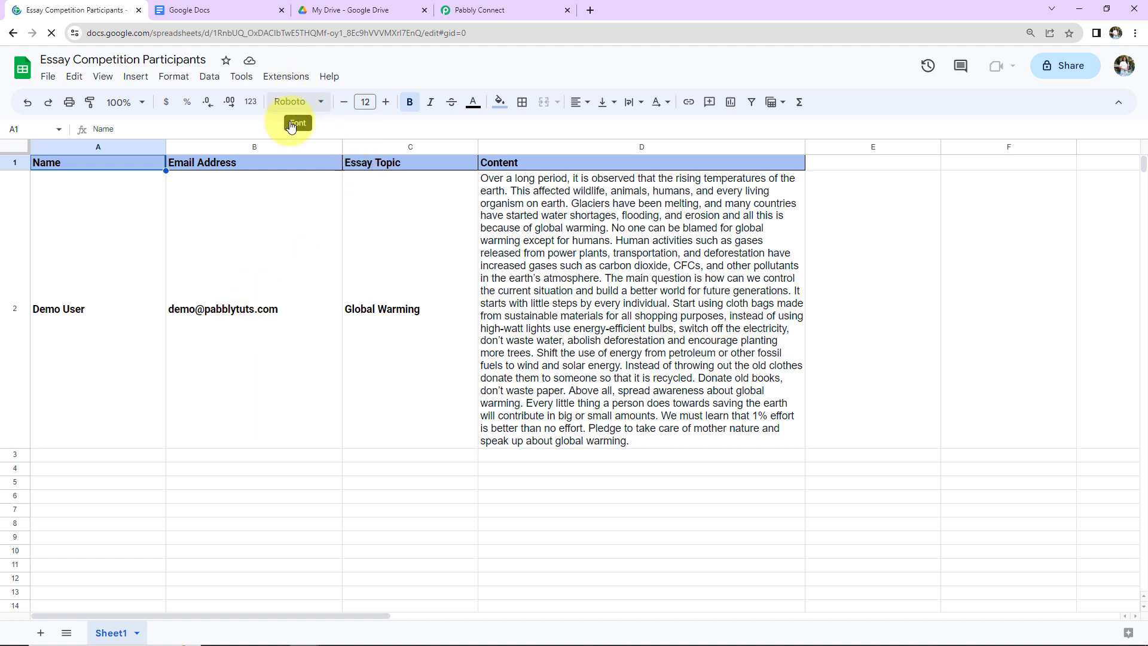
pyautogui.click(286, 77)
pyautogui.moveTo(291, 206)
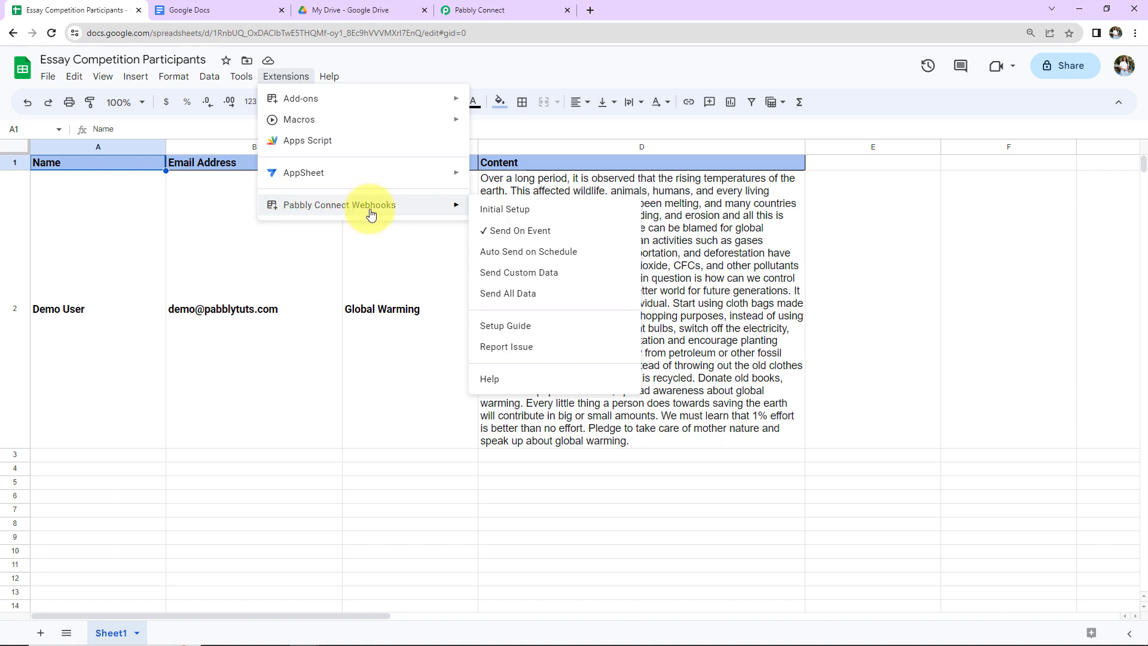
pyautogui.click(514, 213)
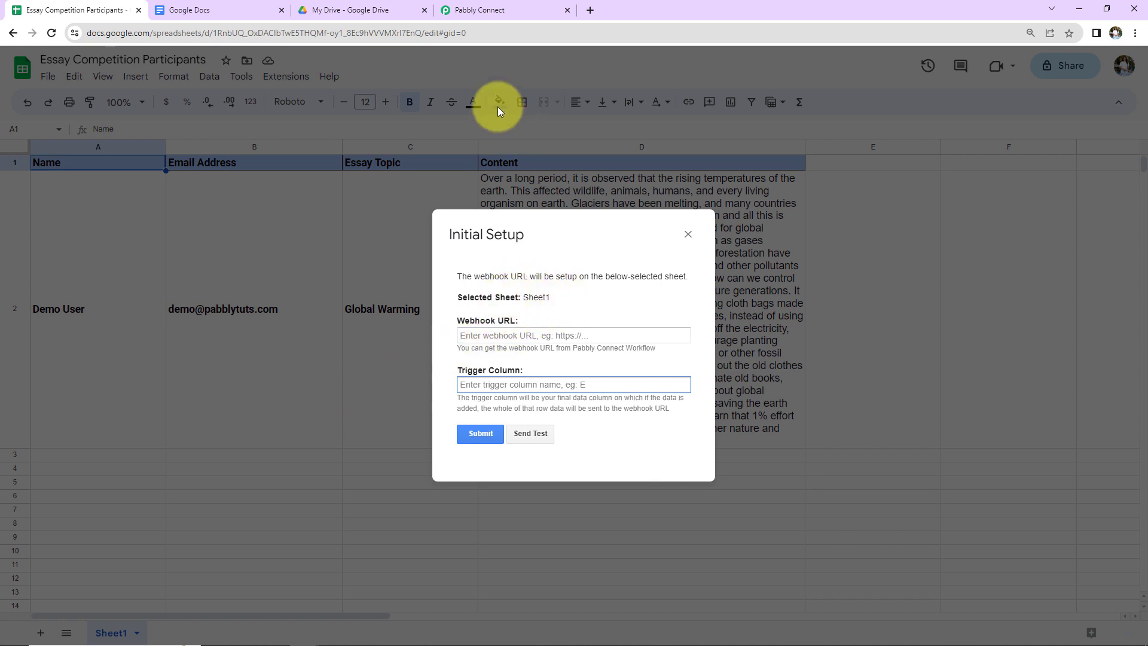
# Step: Paste the Pabbly workflow's webhook URL into the setup's Webhook URL field
pyautogui.click(504, 11)
pyautogui.click(940, 291)
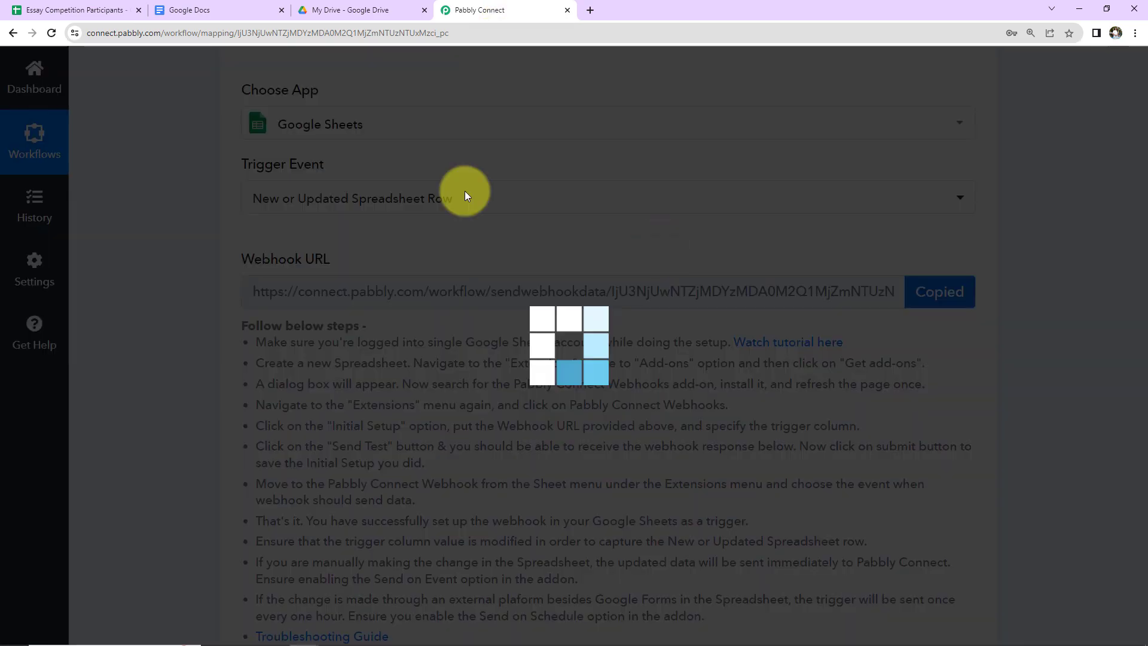
pyautogui.click(66, 10)
pyautogui.click(476, 336)
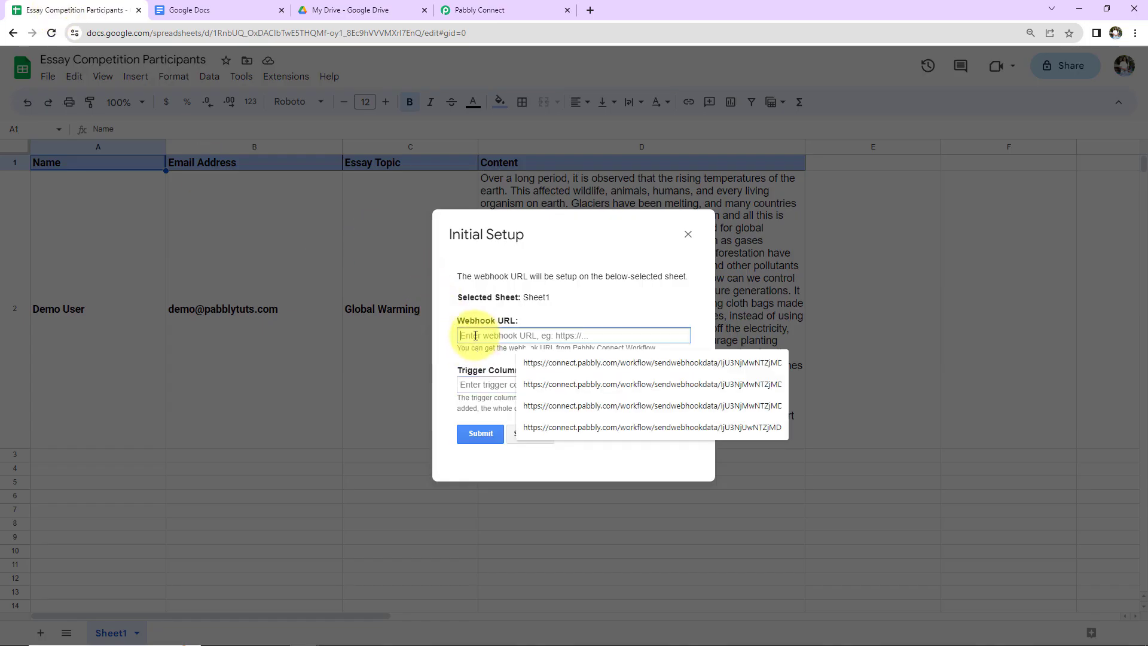
pyautogui.hotkey('ctrl', 'v')
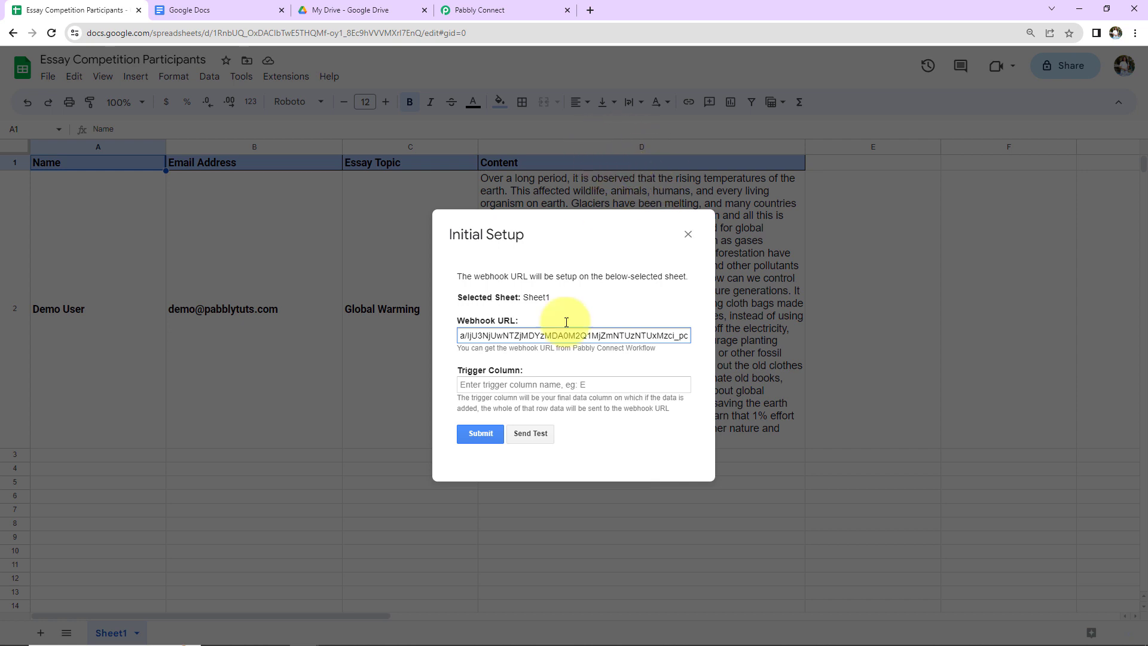
# Step: Set Trigger Column to D, send a test row, submit the setup and close it
pyautogui.click(534, 386)
pyautogui.write('D')
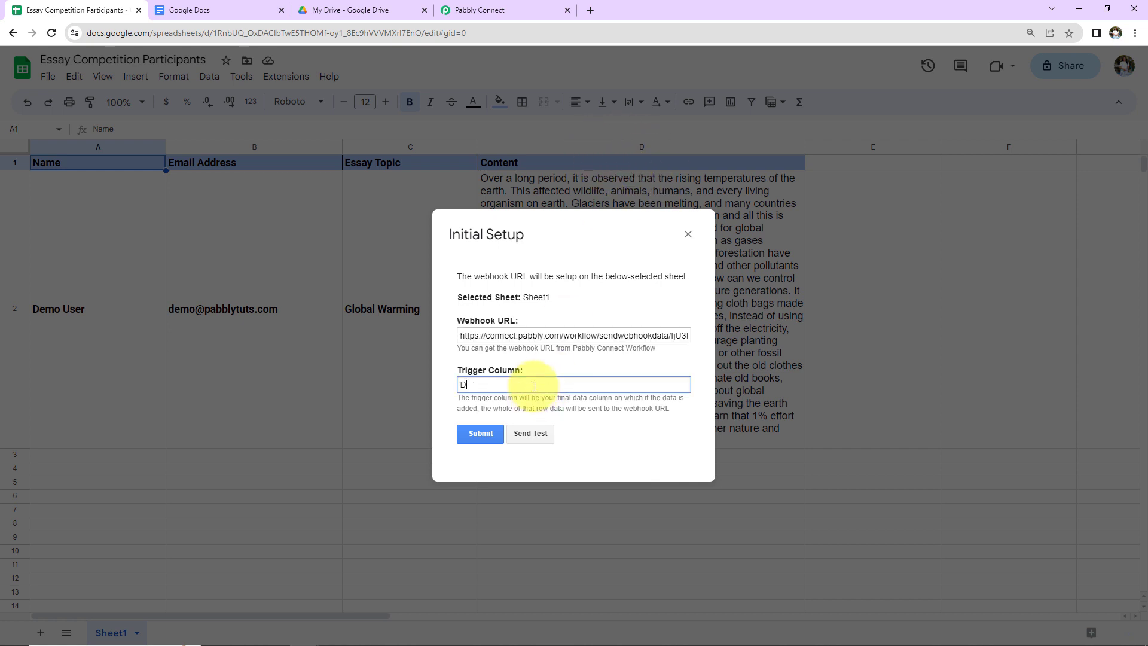
pyautogui.click(528, 436)
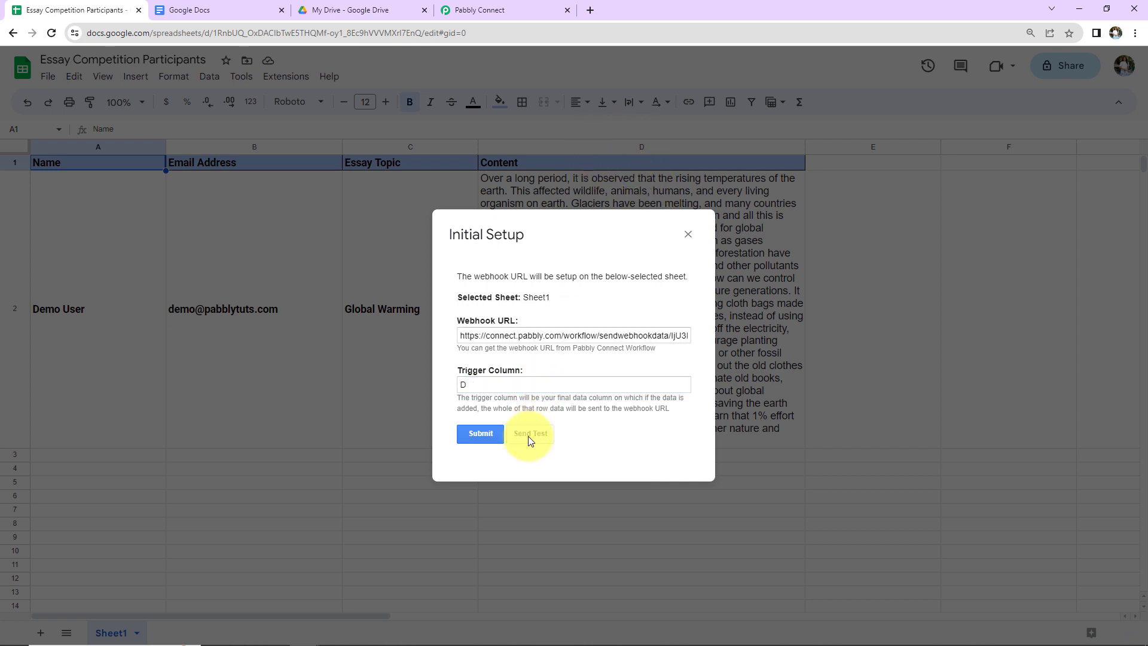
pyautogui.scroll(-5, 551, 392)
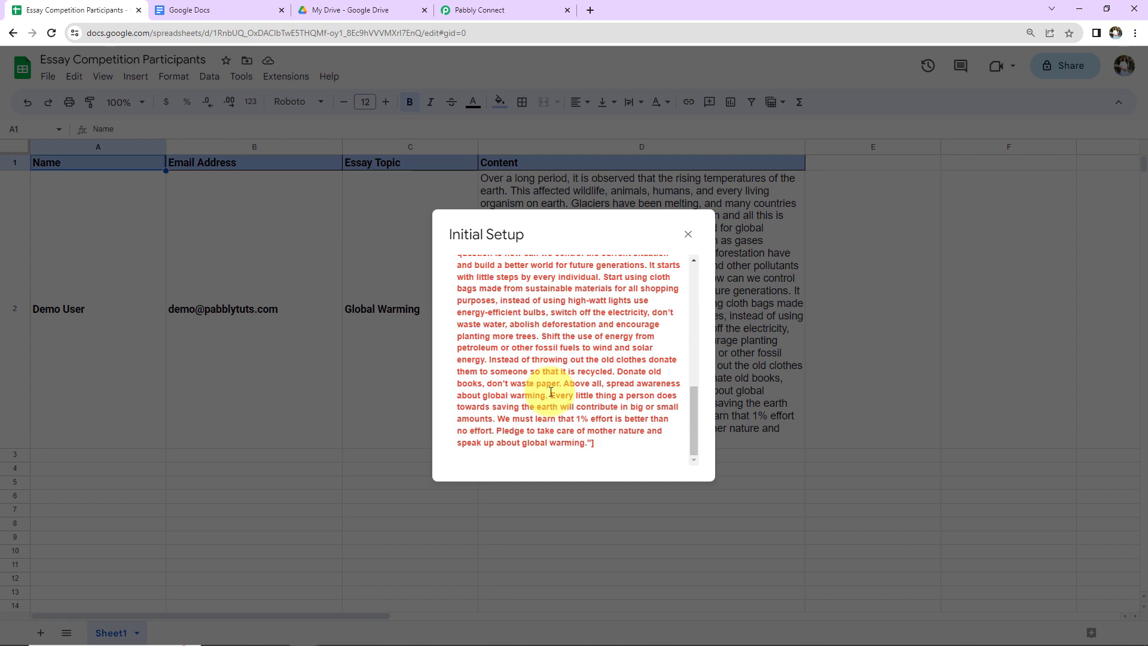
pyautogui.scroll(5, 551, 391)
pyautogui.scroll(-3, 551, 391)
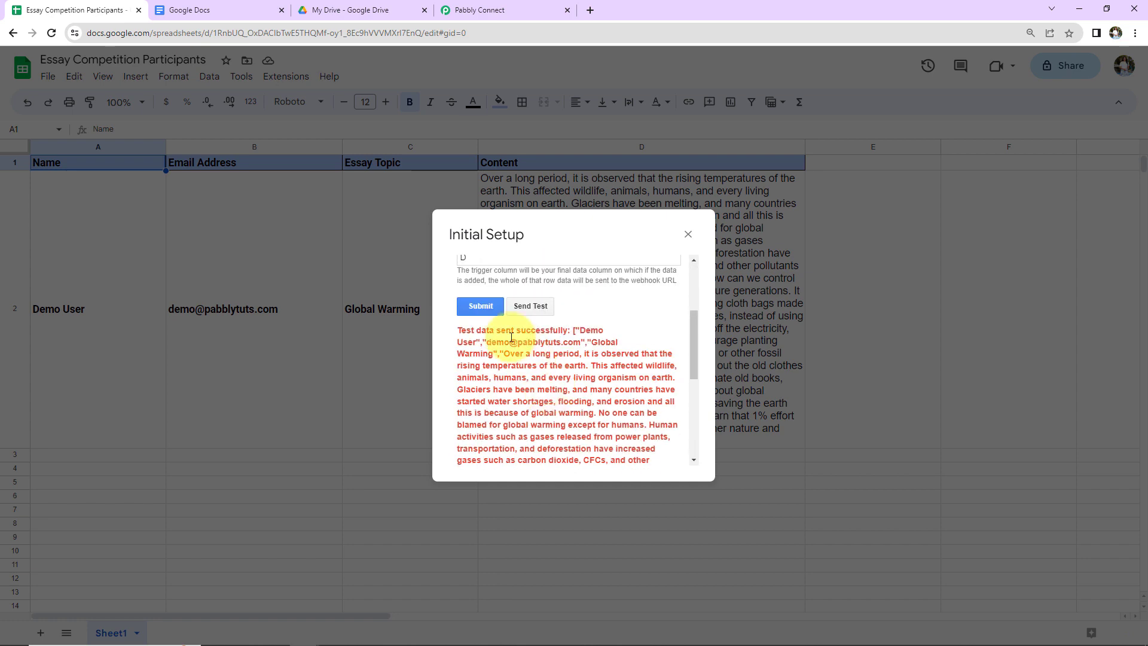
pyautogui.click(484, 307)
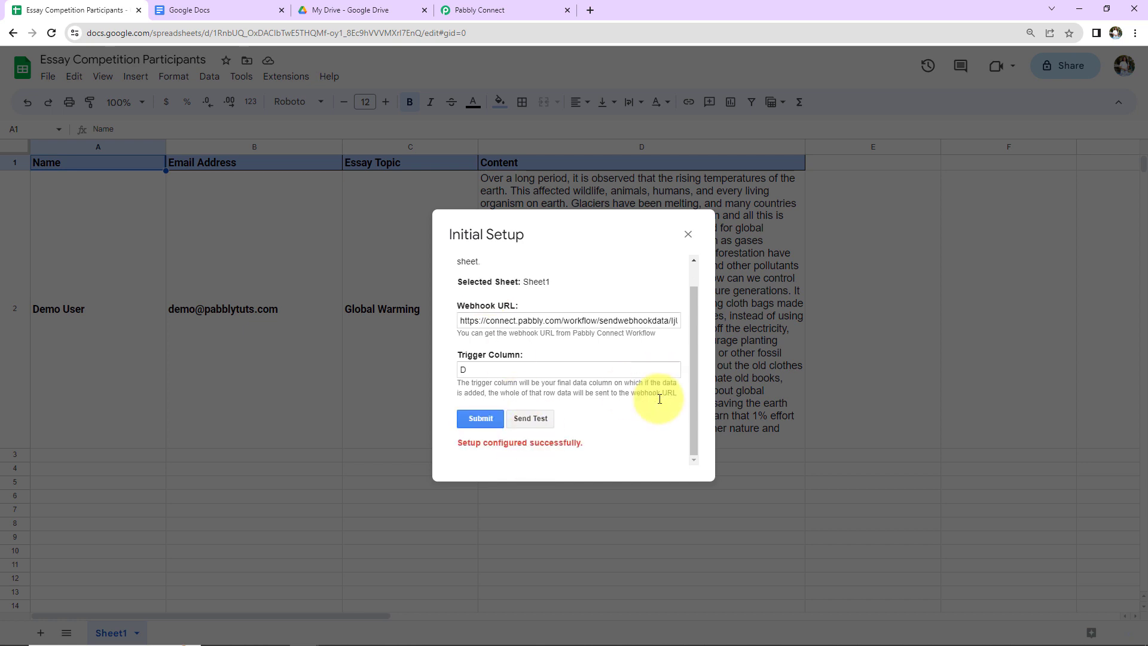
pyautogui.click(689, 234)
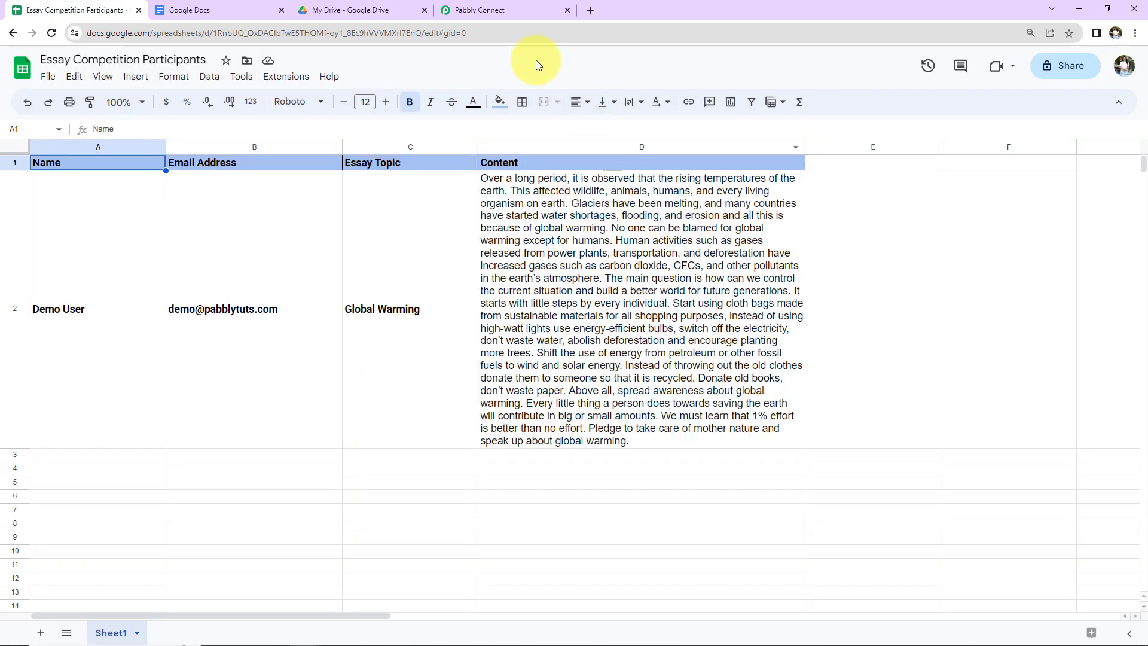
# Step: Review the row 2 data, including Essay Topic Global Warming, under Response Received, then return to the sheet
pyautogui.click(522, 8)
pyautogui.scroll(-1, 1013, 300)
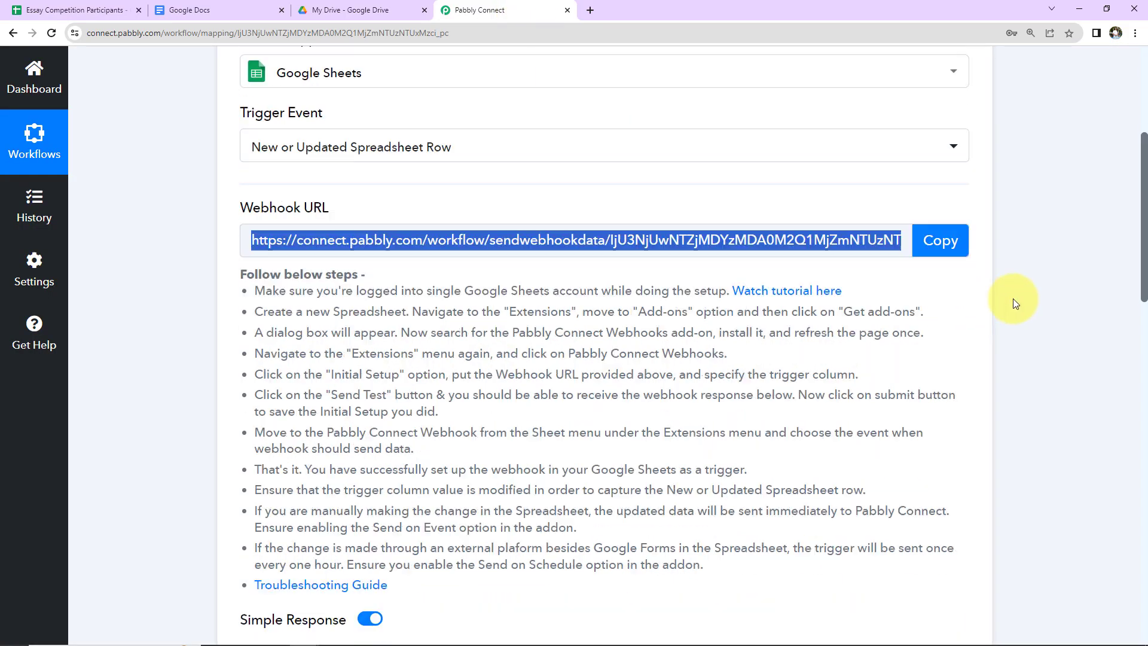
pyautogui.scroll(-8, 1014, 299)
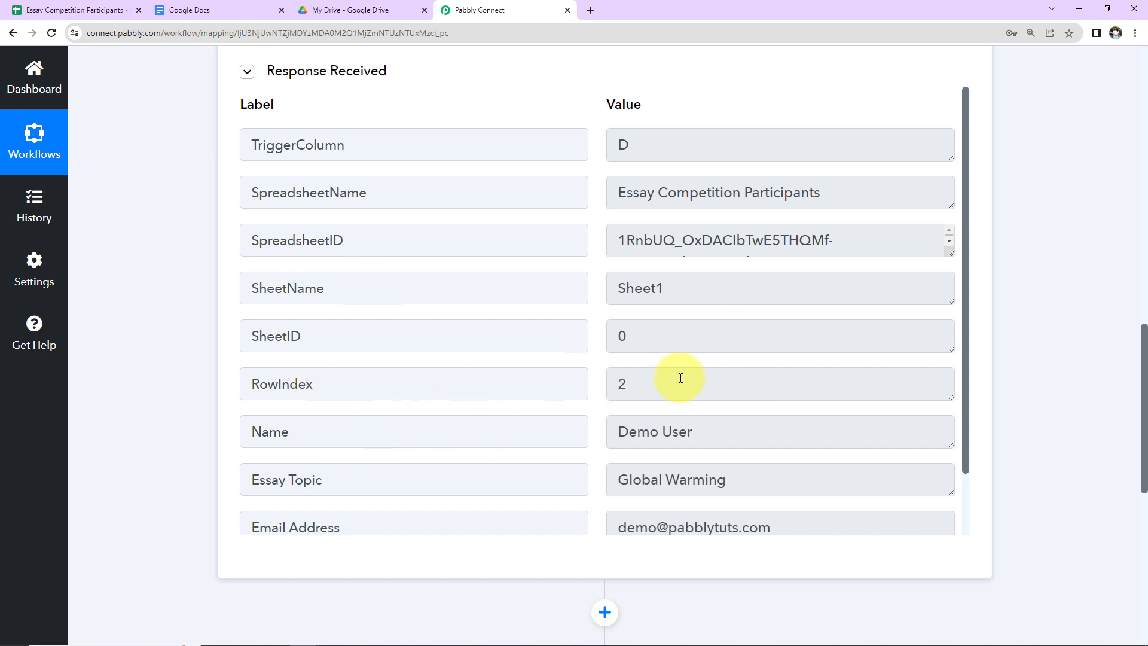
pyautogui.scroll(-1, 684, 380)
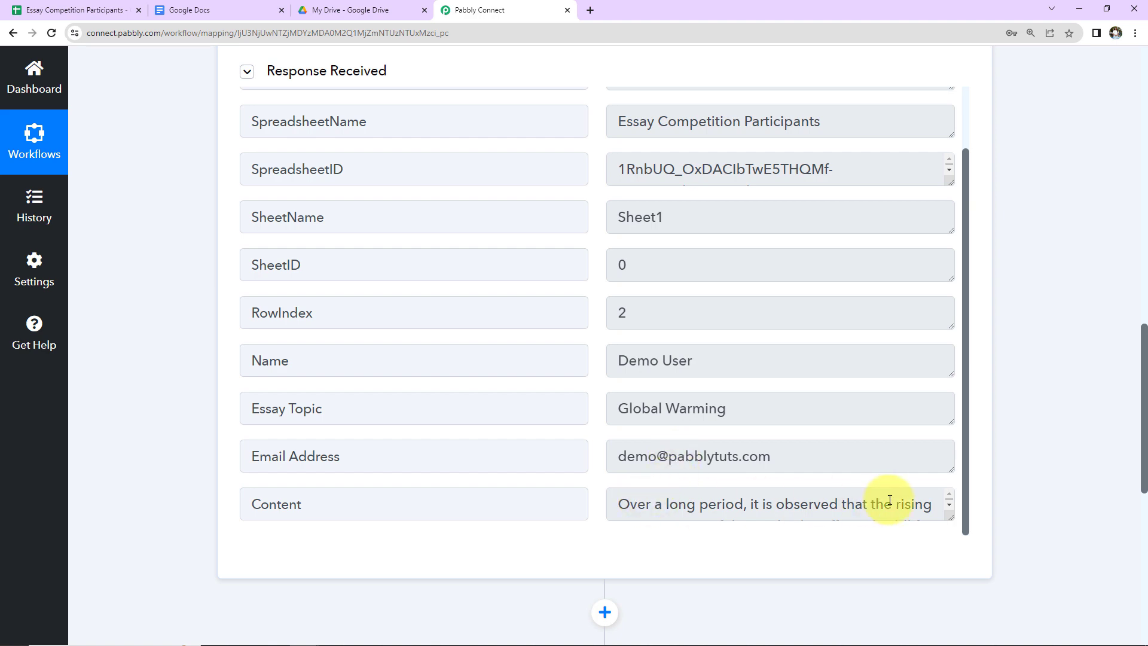
pyautogui.hotkey('ctrl', '1')
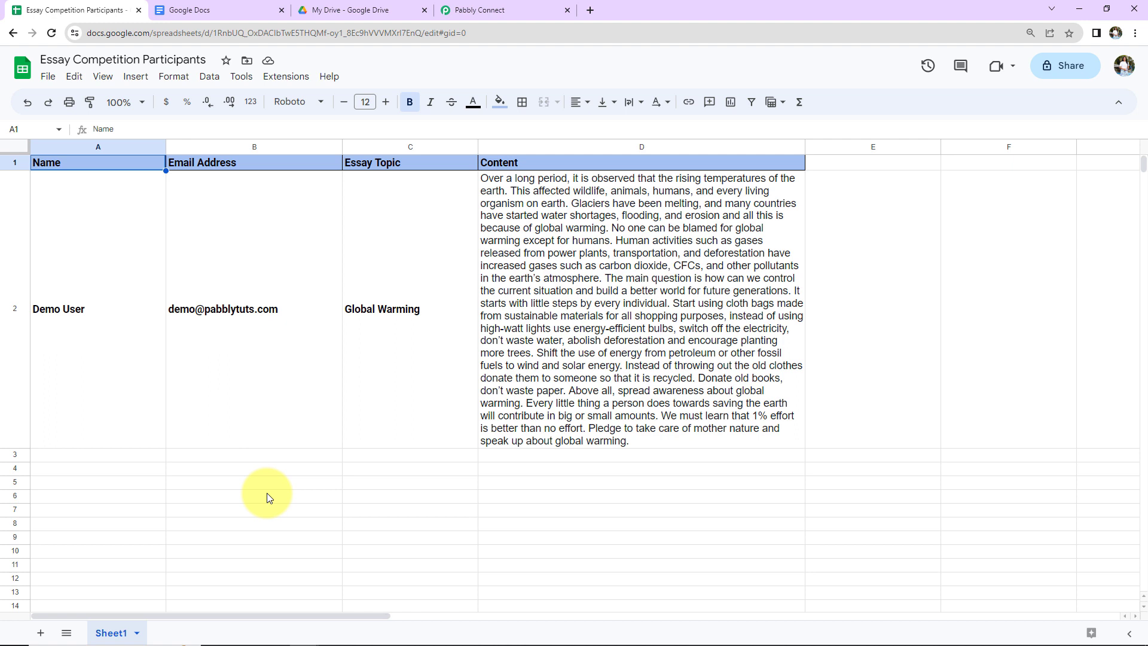
# Step: Confirm Send On Event is ticked under Pabbly Connect Webhooks, then go to Google Docs via Pabbly
pyautogui.click(292, 83)
pyautogui.moveTo(287, 210)
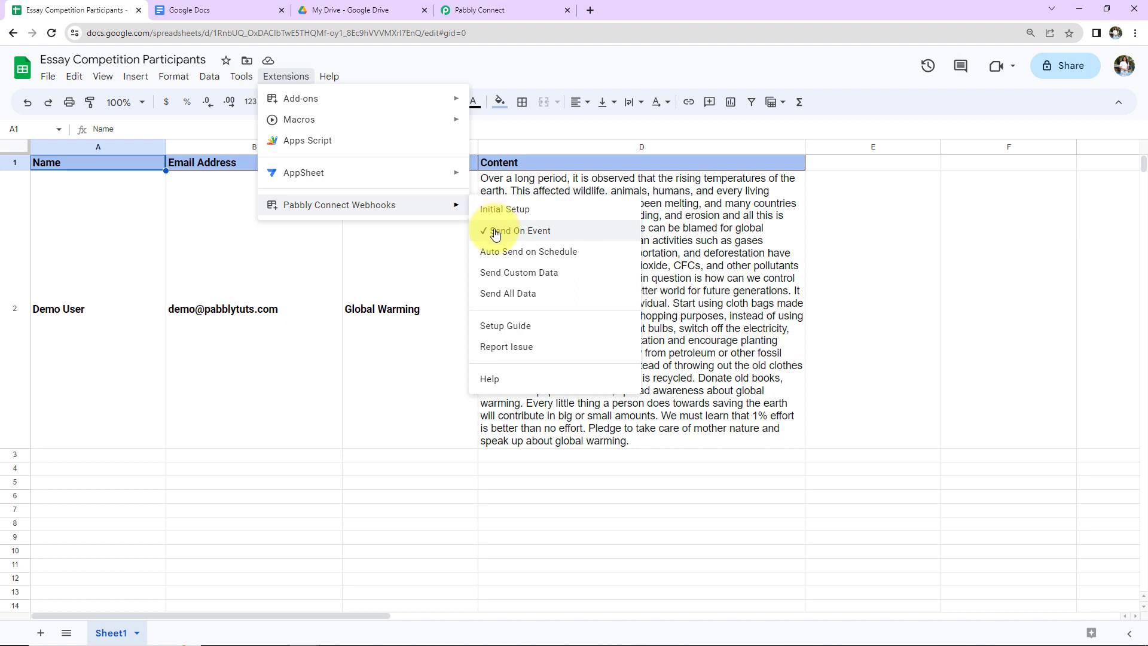
pyautogui.click(507, 13)
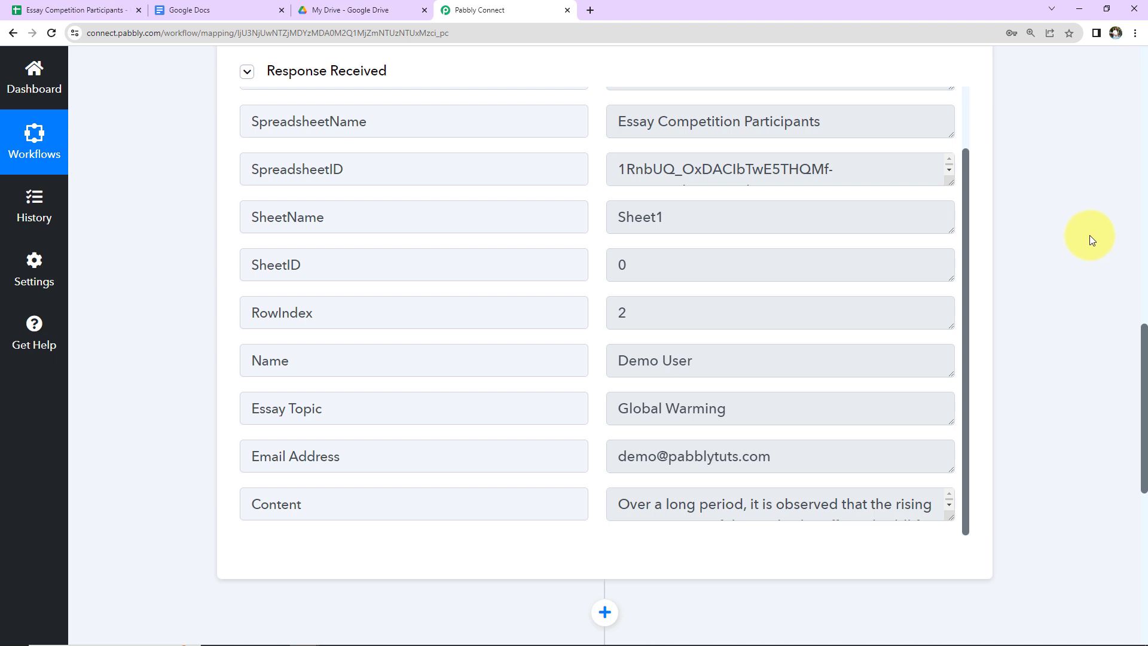
pyautogui.click(215, 9)
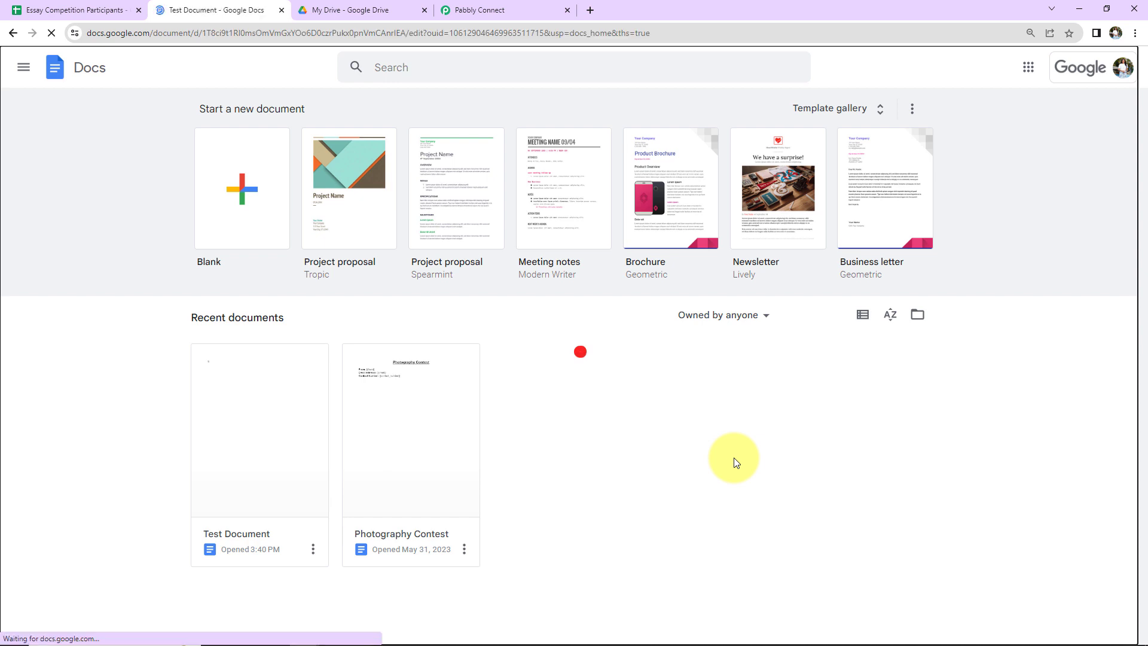
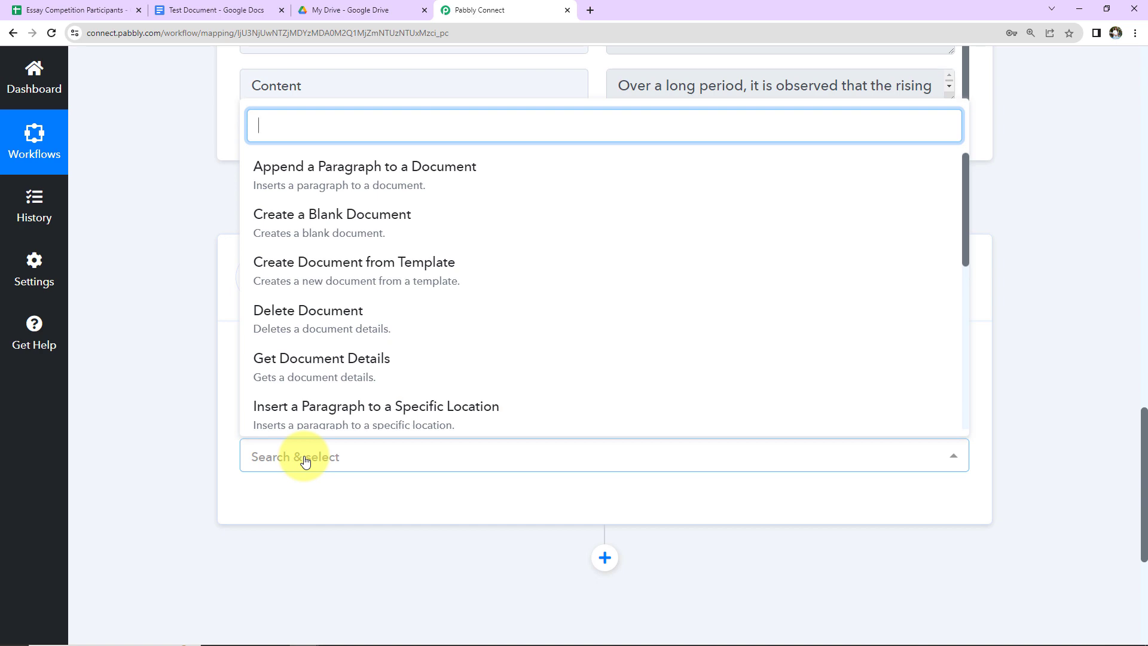
# Step: Set the Docs action to Create Document from Template and authorise a new Google Docs connection
pyautogui.click(376, 277)
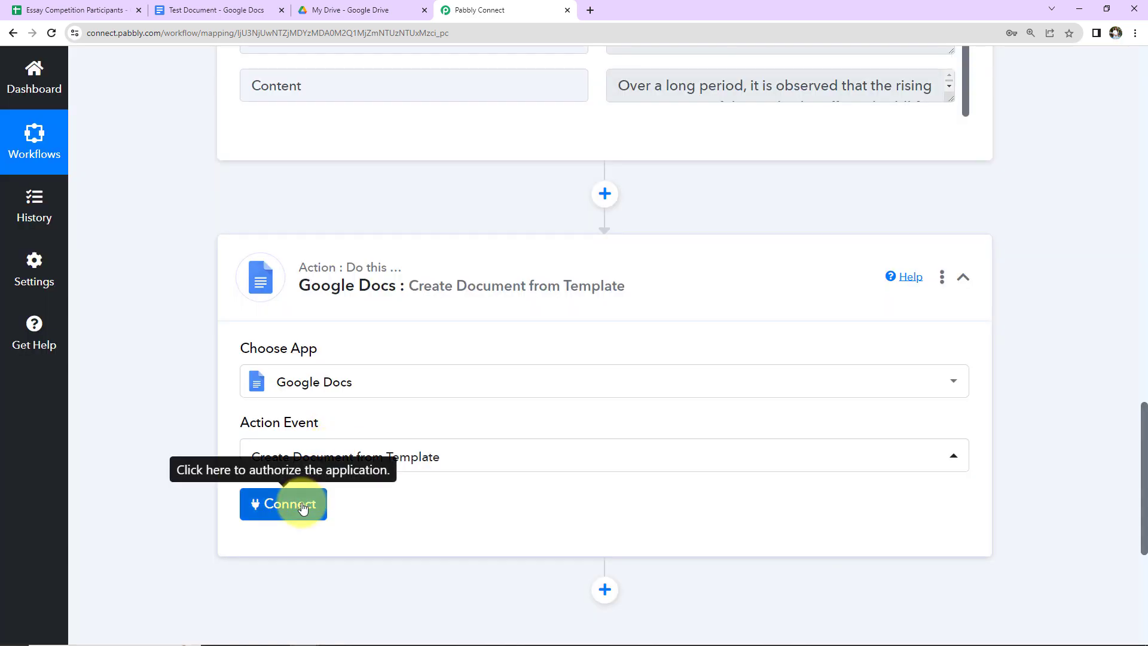
pyautogui.click(294, 503)
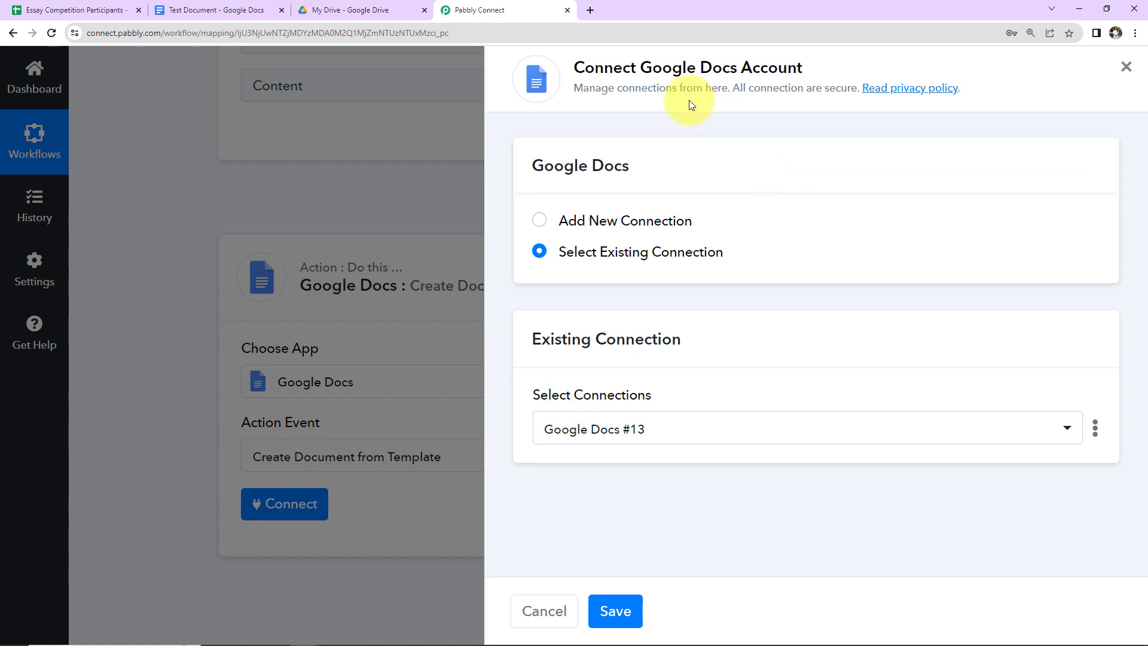
pyautogui.click(540, 220)
pyautogui.click(615, 418)
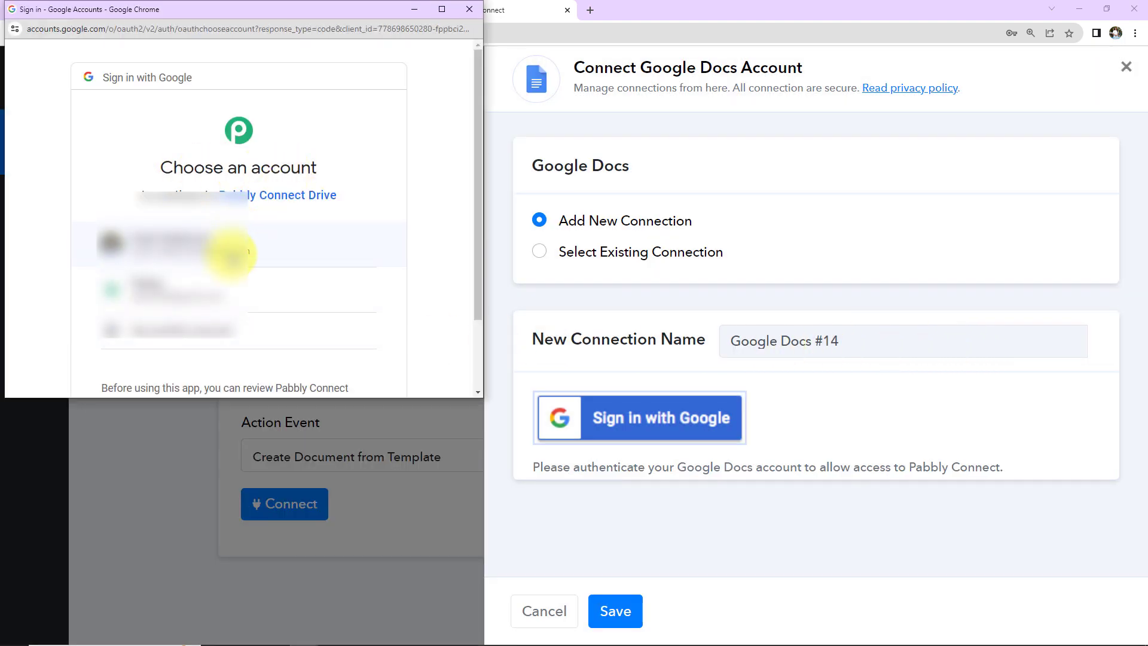
pyautogui.click(231, 251)
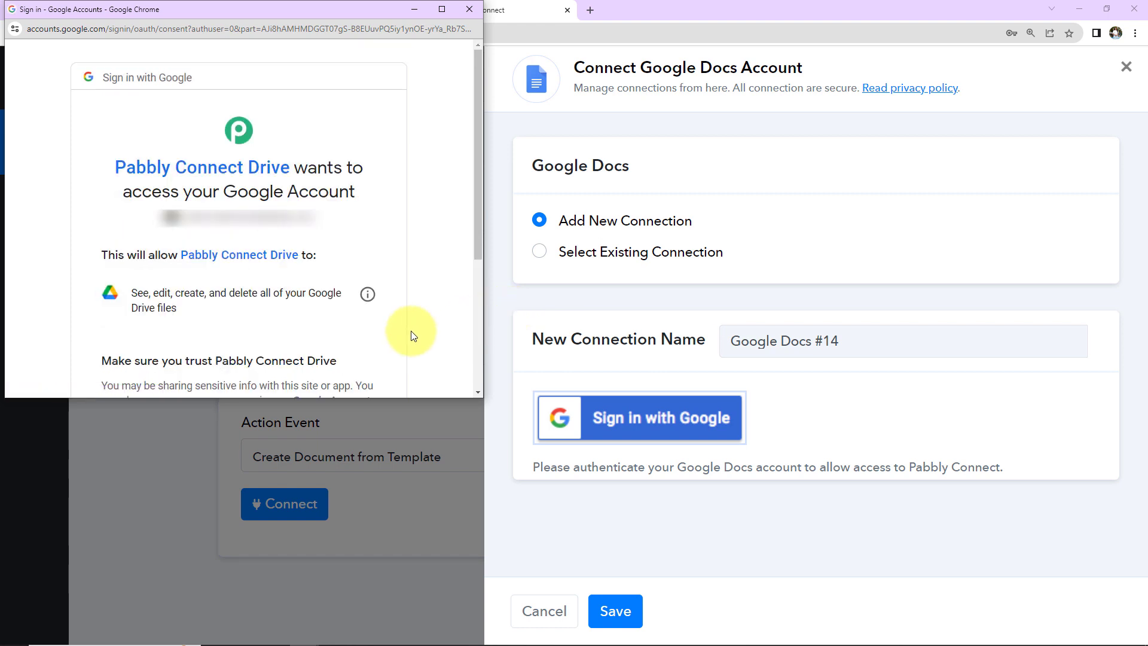
pyautogui.scroll(-4, 411, 336)
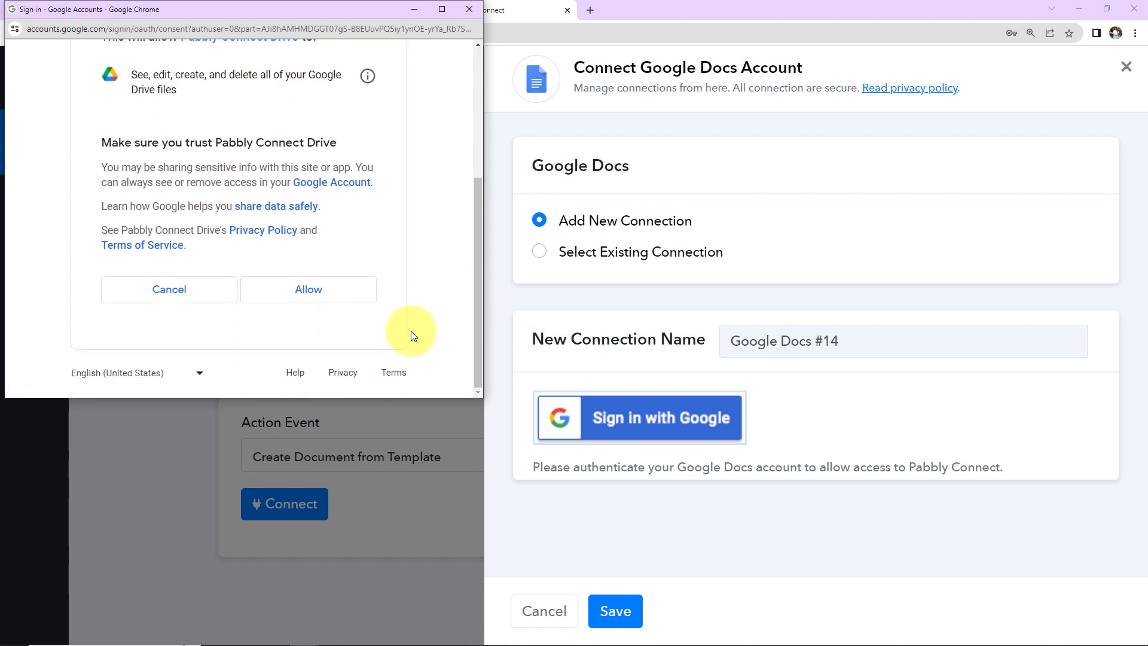
pyautogui.click(356, 293)
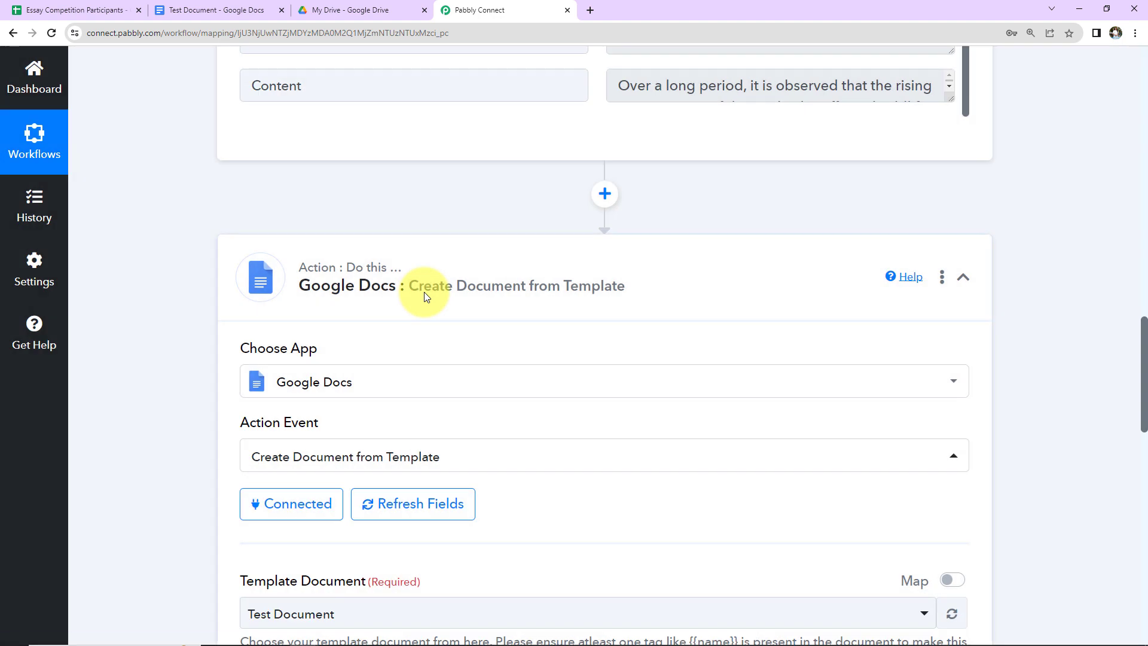
# Step: Keep Test Document as the template document
pyautogui.scroll(-7, 686, 338)
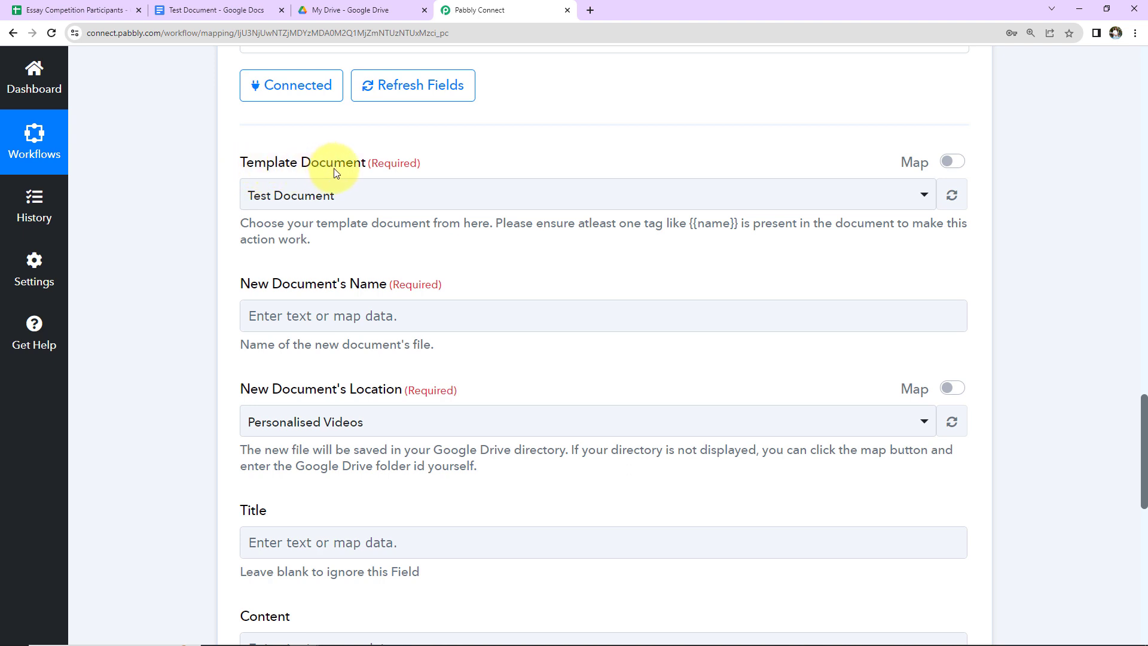
pyautogui.click(357, 194)
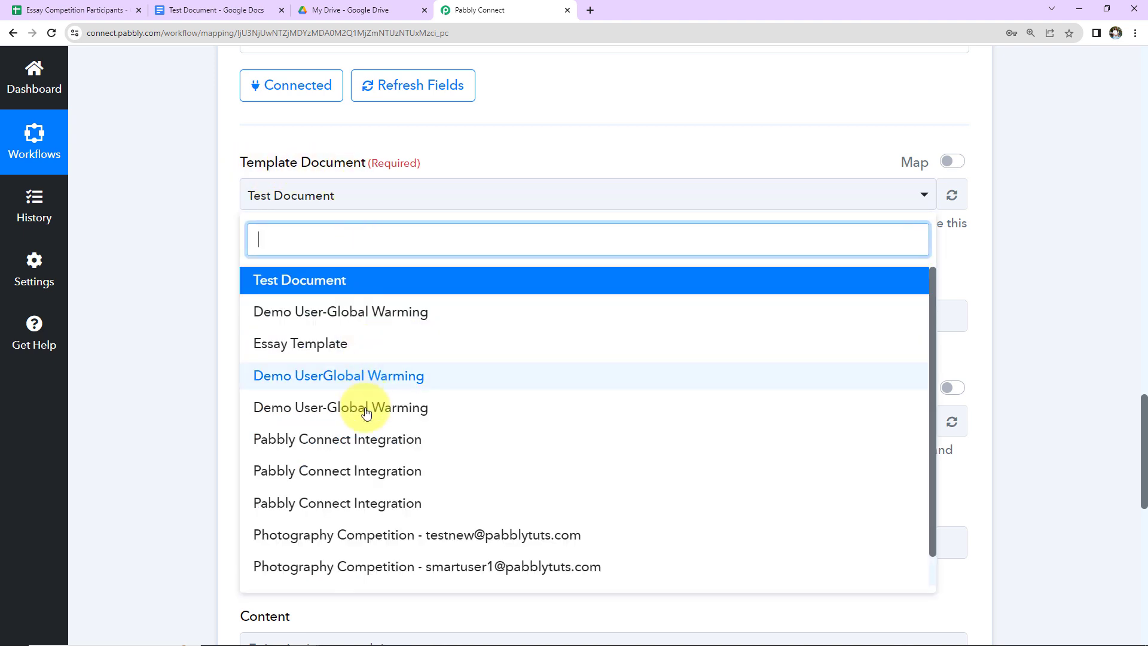
pyautogui.click(327, 284)
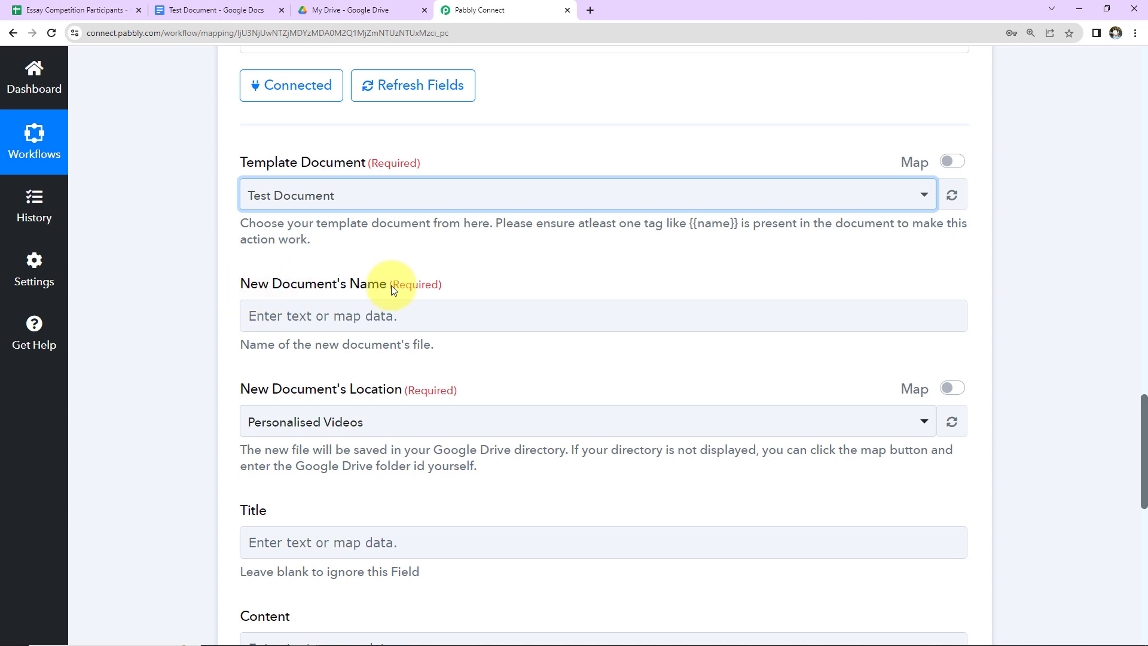
# Step: Name the new document from the entrant's Name and Essay Topic, separated by a dash
pyautogui.click(394, 323)
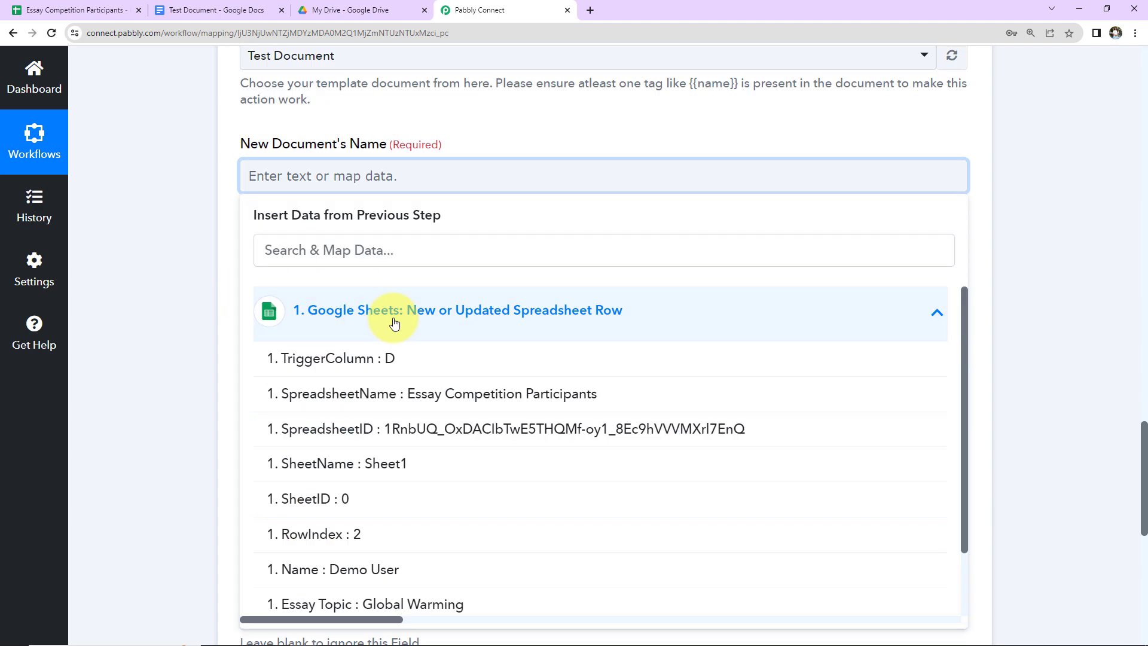
pyautogui.scroll(-2, 439, 520)
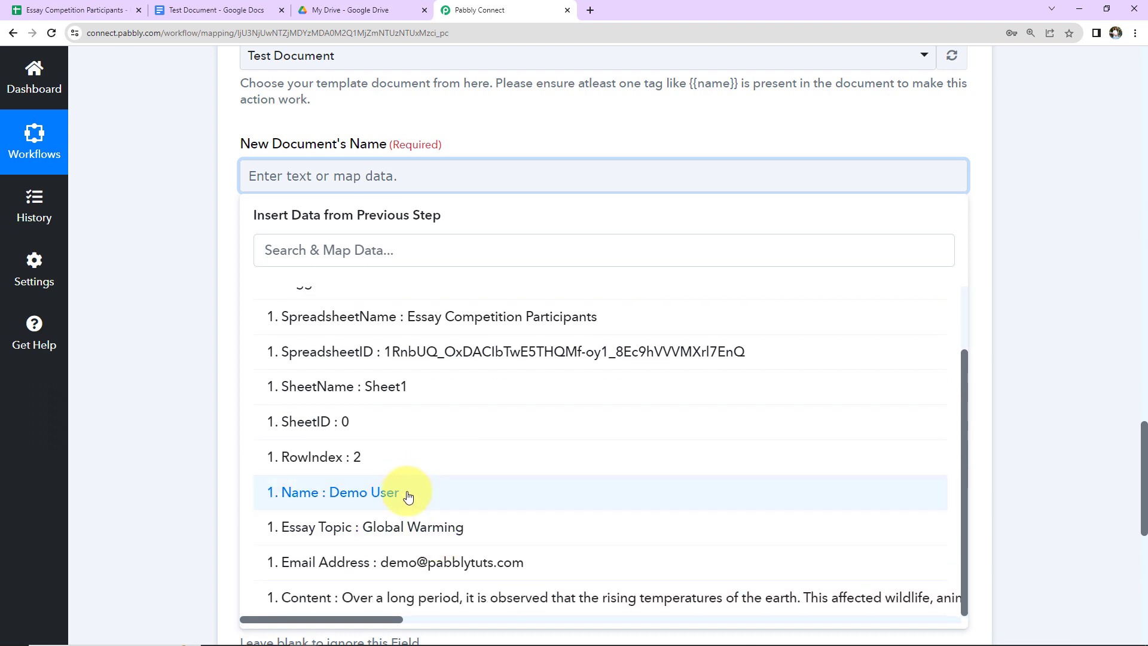
pyautogui.click(409, 496)
pyautogui.write('-')
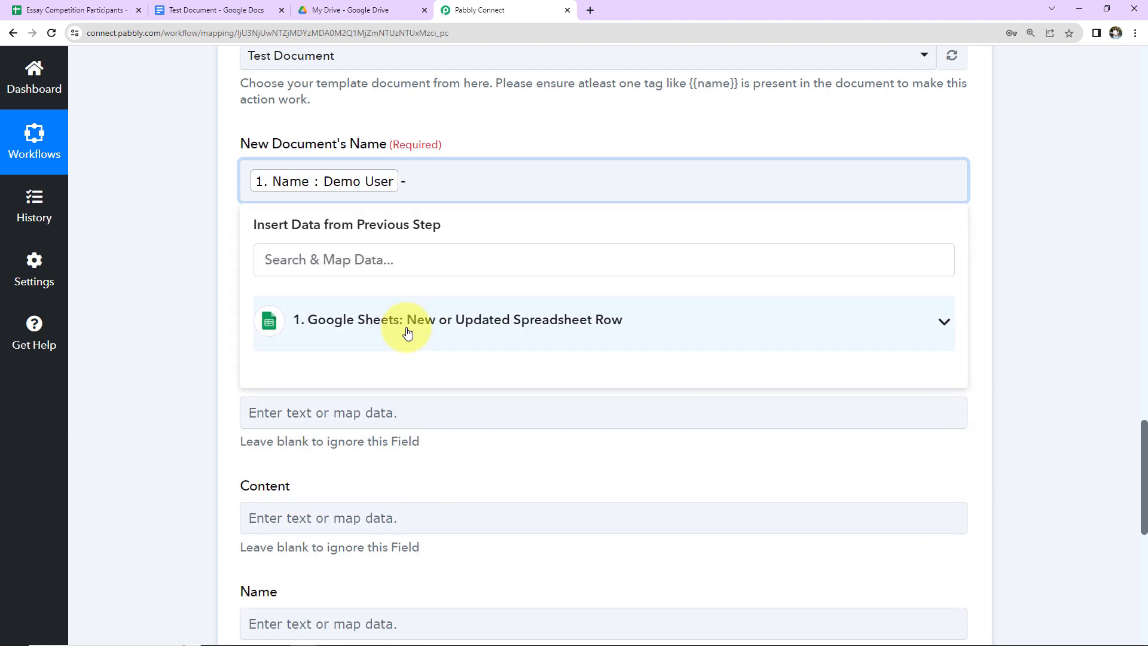
pyautogui.click(407, 332)
pyautogui.scroll(-2, 436, 538)
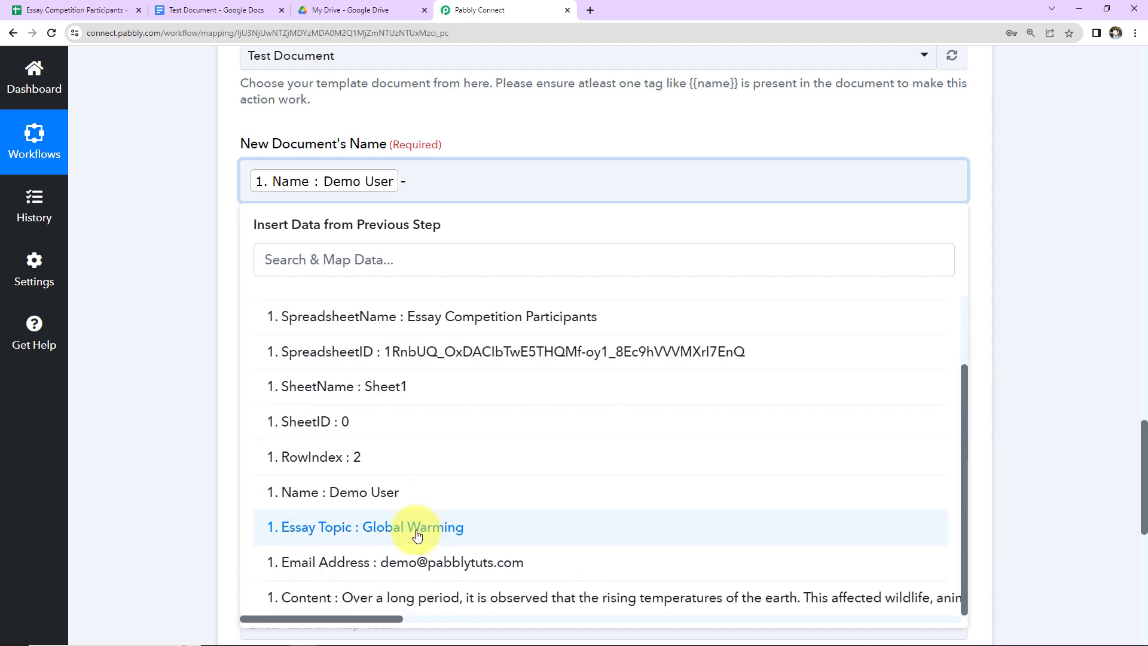
pyautogui.click(419, 531)
pyautogui.click(145, 287)
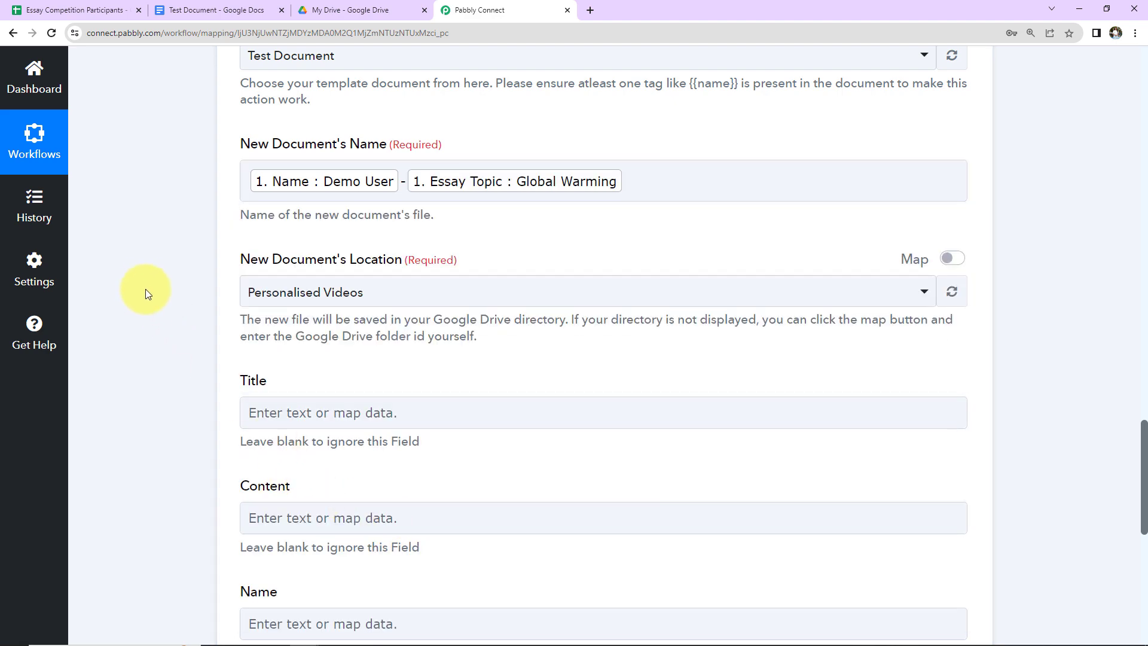
pyautogui.scroll(-2, 145, 287)
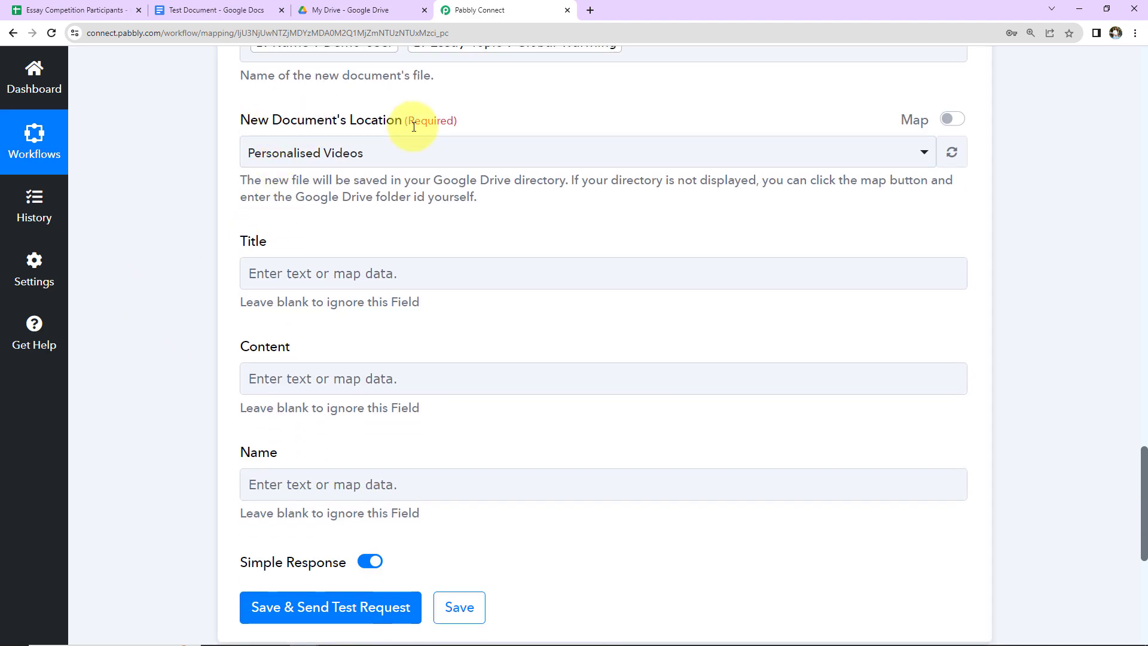
# Step: Choose Contest - Demo Folder as the save location for new documents
pyautogui.click(356, 10)
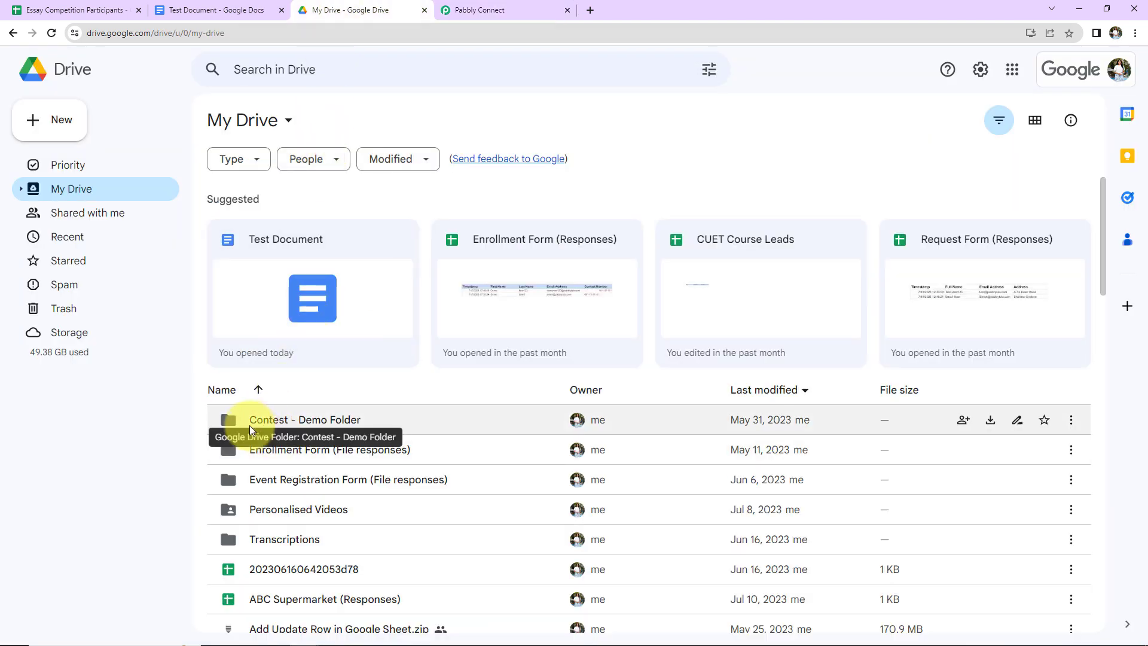
pyautogui.click(525, 11)
pyautogui.click(375, 160)
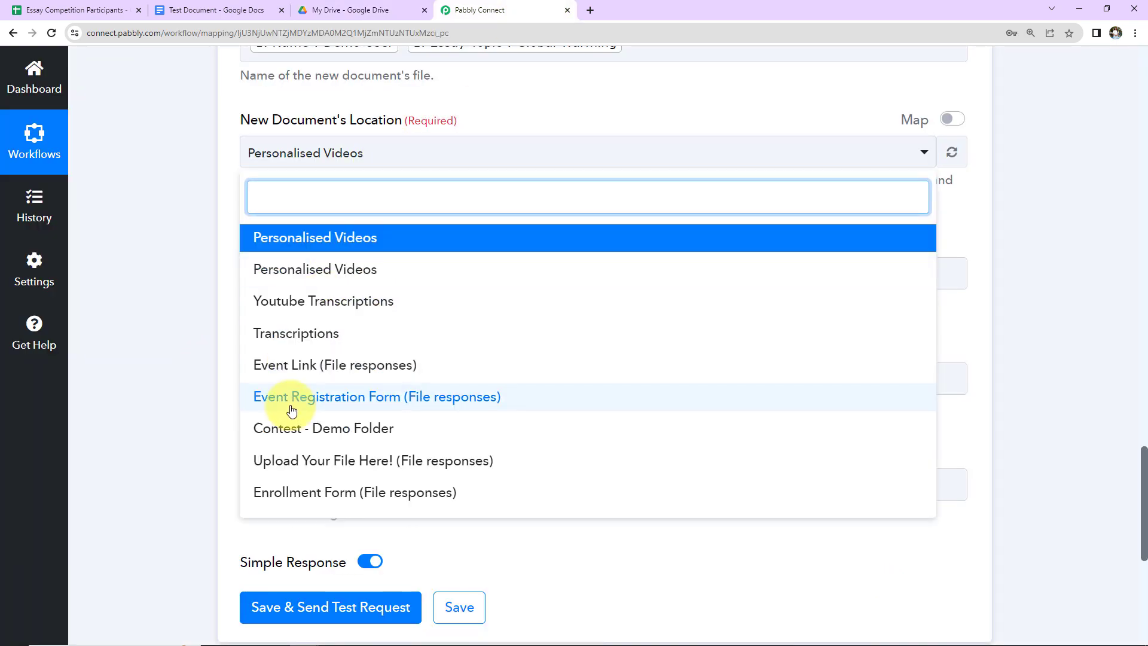
pyautogui.click(282, 433)
pyautogui.click(168, 312)
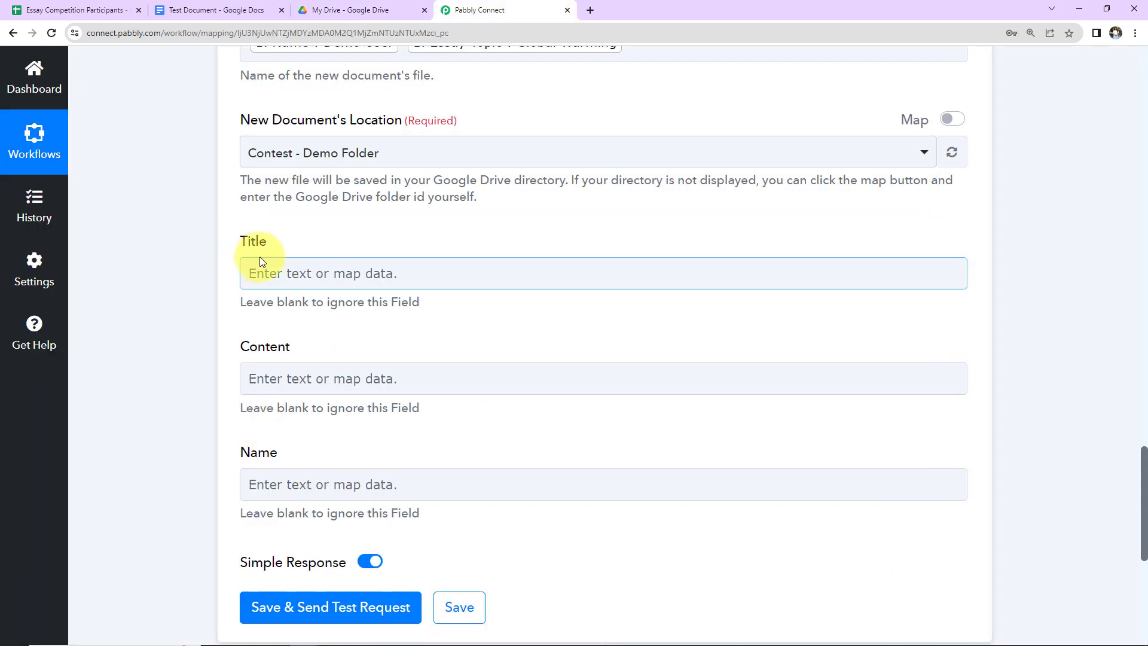
pyautogui.click(281, 477)
pyautogui.click(282, 300)
pyautogui.click(281, 491)
# Step: Map the entrant's Essay Topic into the document Title
pyautogui.click(298, 271)
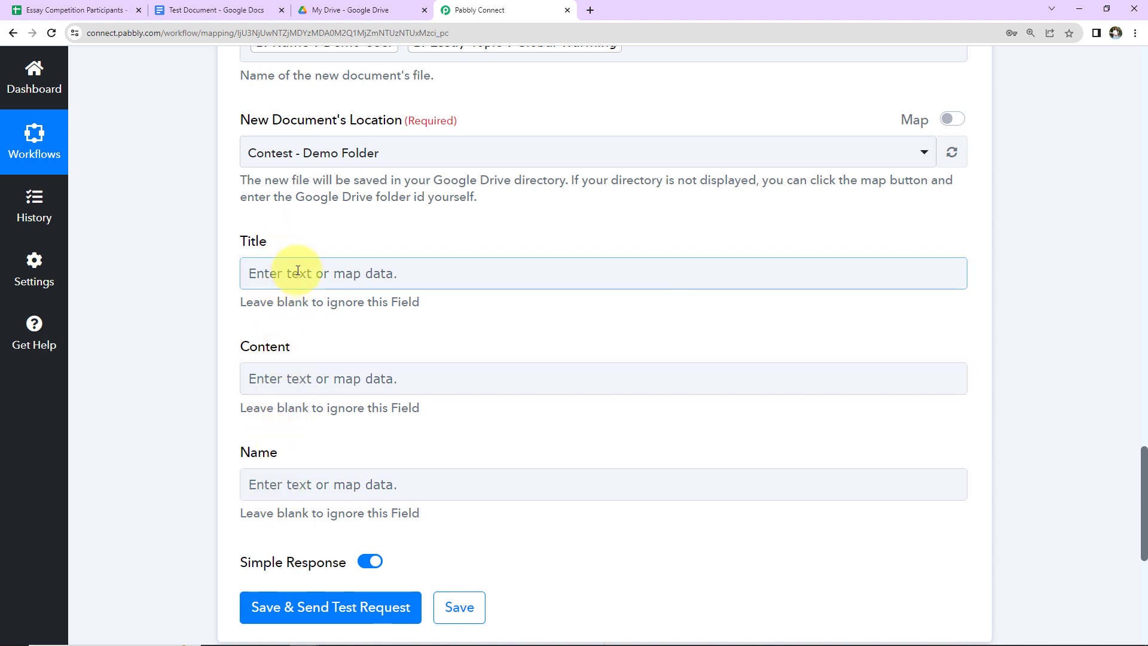
pyautogui.click(298, 271)
pyautogui.click(309, 413)
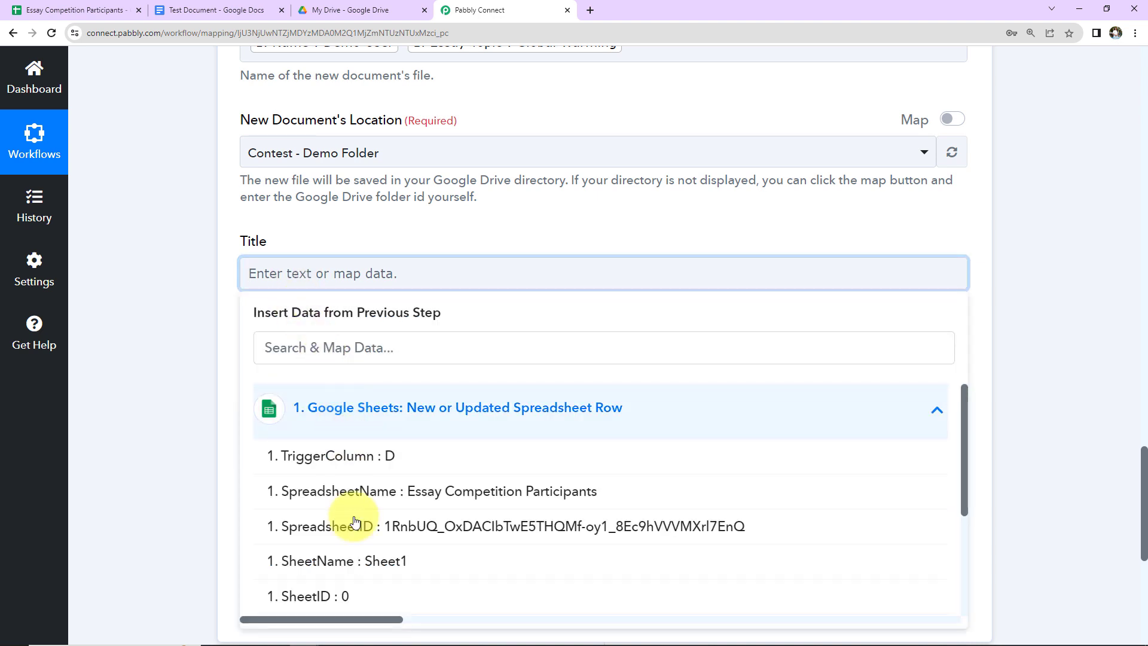
pyautogui.scroll(-3, 371, 566)
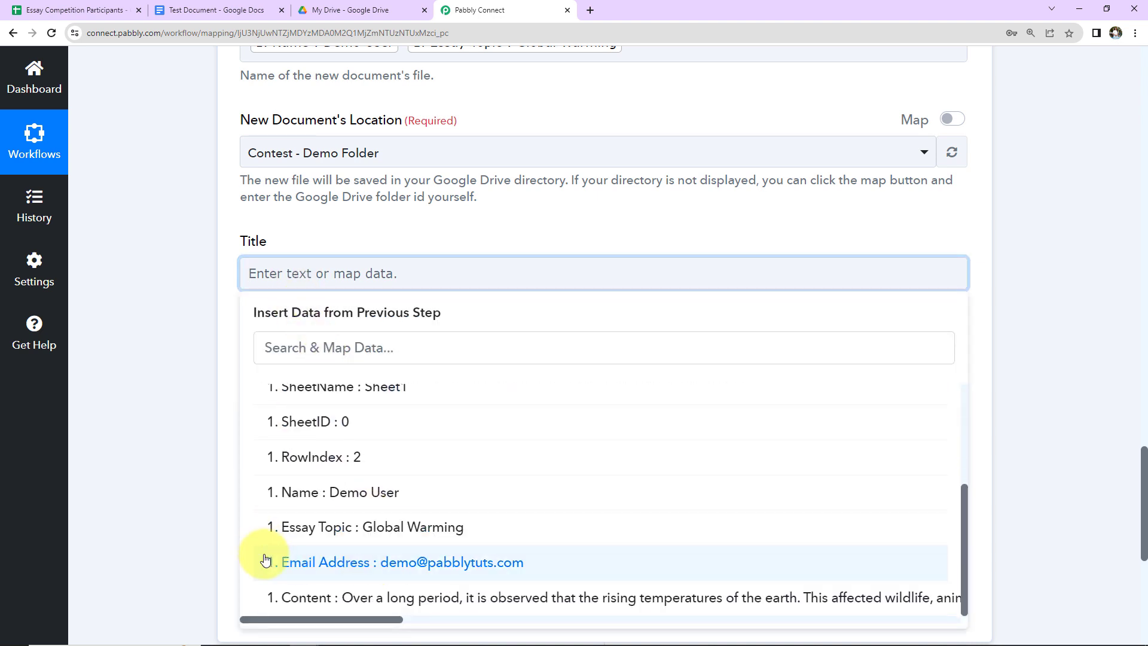
pyautogui.click(422, 528)
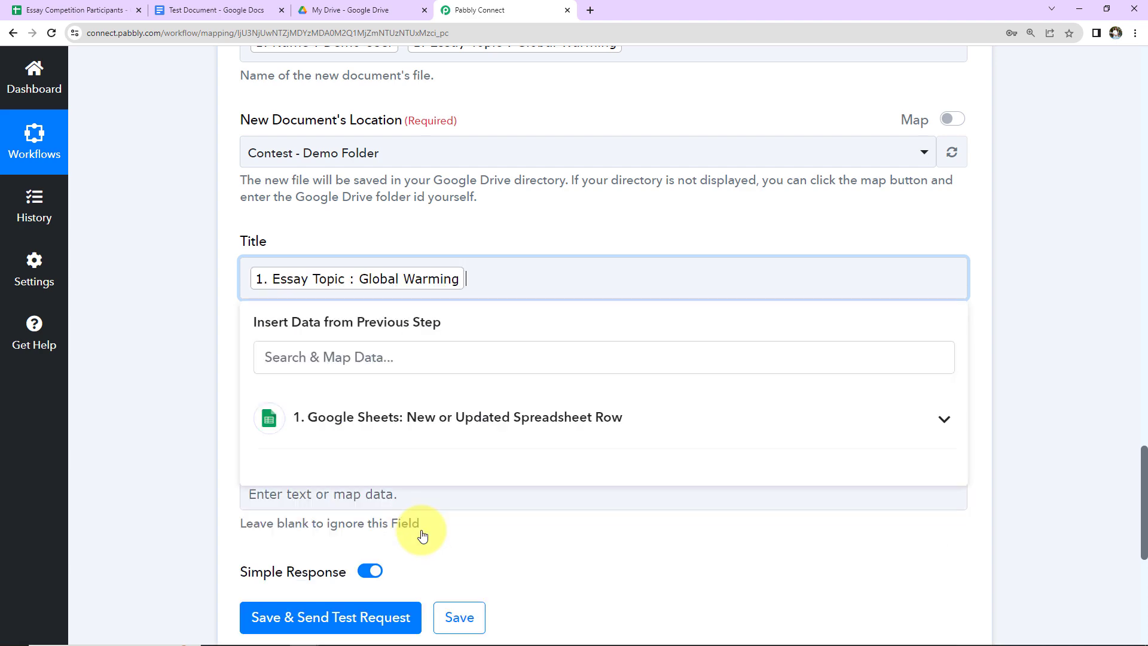
pyautogui.click(163, 395)
pyautogui.scroll(-2, 161, 390)
# Step: Map the entrant's essay Content into the Content field
pyautogui.click(333, 247)
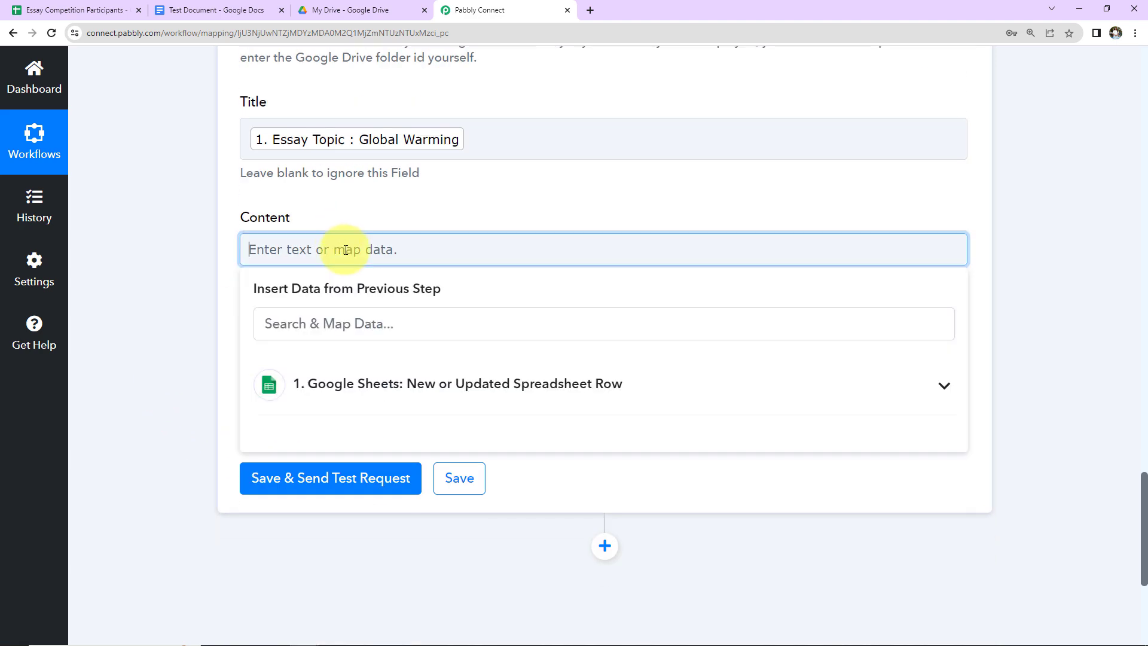
pyautogui.click(441, 397)
pyautogui.scroll(-2, 430, 546)
pyautogui.scroll(-2, 430, 546)
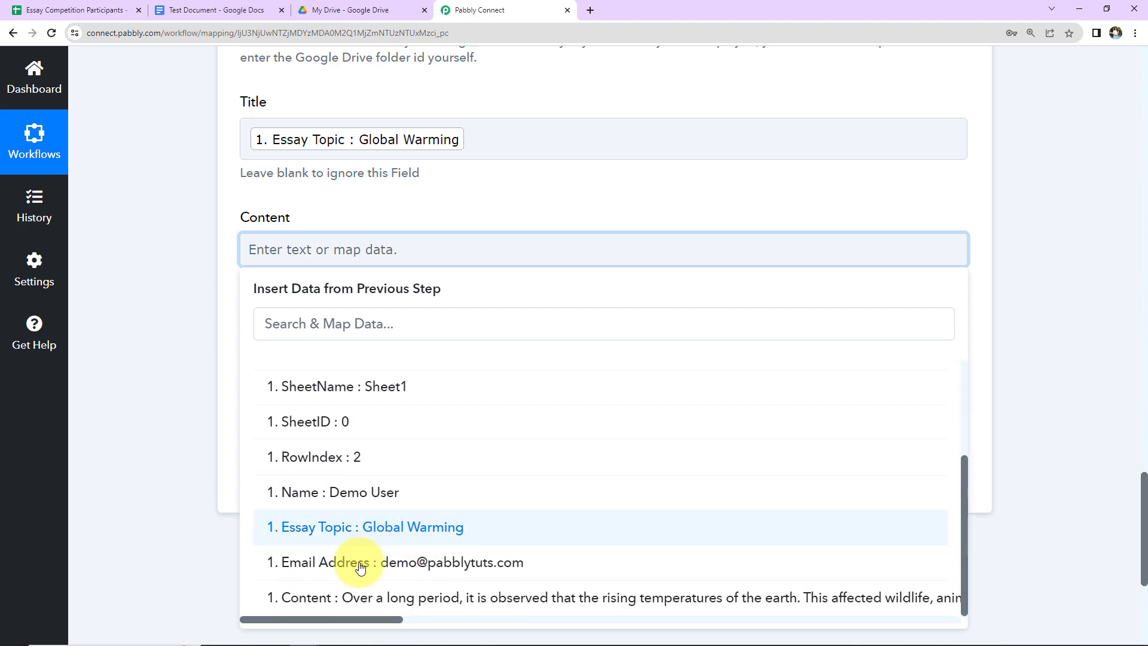
pyautogui.click(340, 589)
pyautogui.click(196, 387)
pyautogui.scroll(-2, 197, 392)
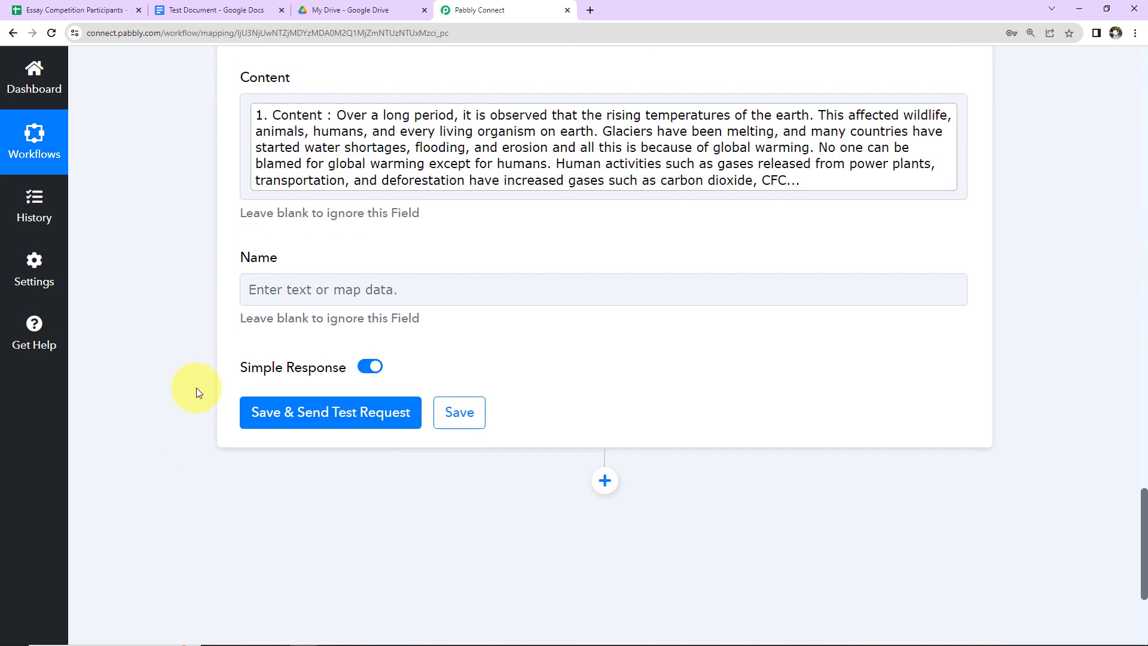
# Step: Insert the entrant's Name from the Google Sheets step into the Name field
pyautogui.click(333, 290)
pyautogui.click(329, 423)
pyautogui.scroll(-2, 344, 477)
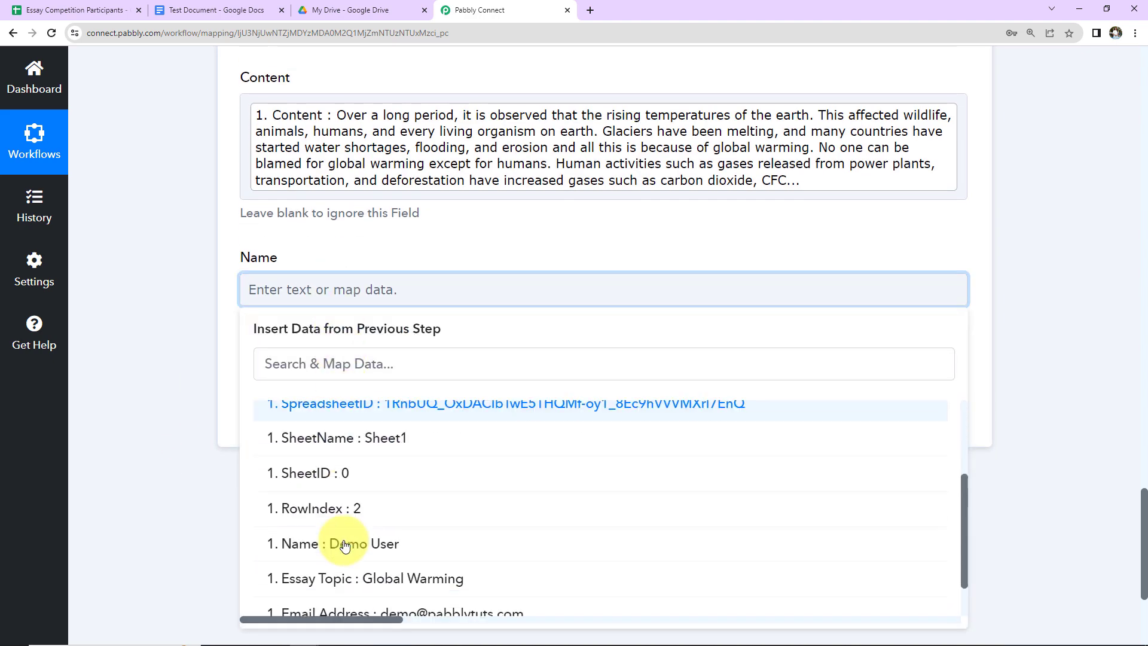
pyautogui.click(287, 544)
pyautogui.click(177, 381)
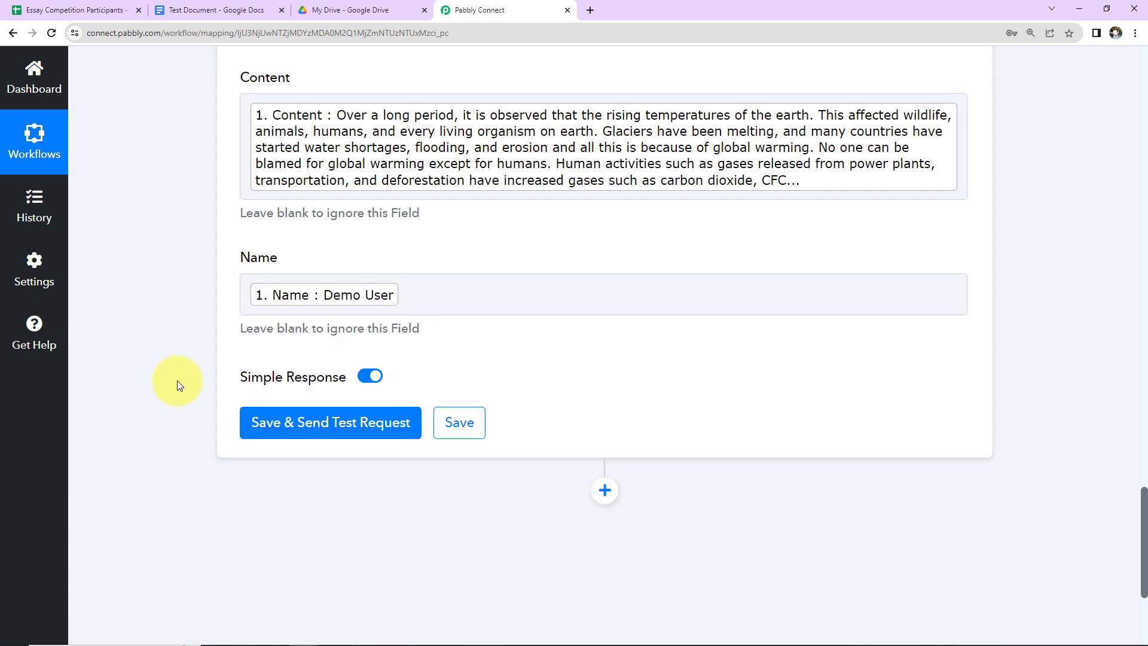
pyautogui.scroll(5, 177, 381)
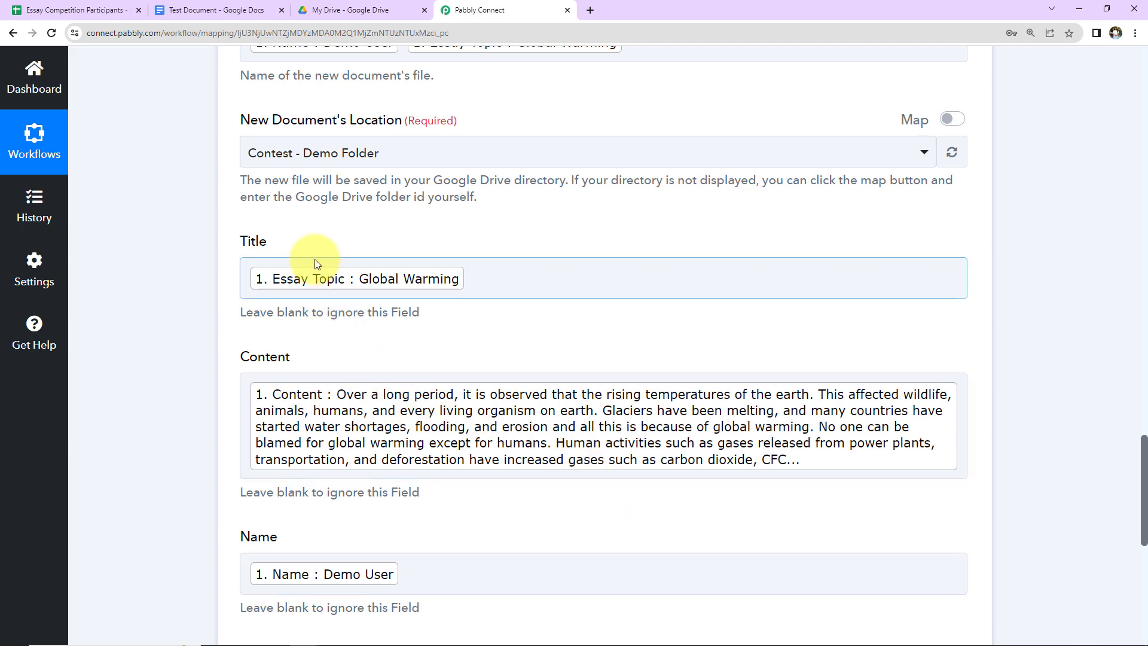
pyautogui.scroll(5, 310, 556)
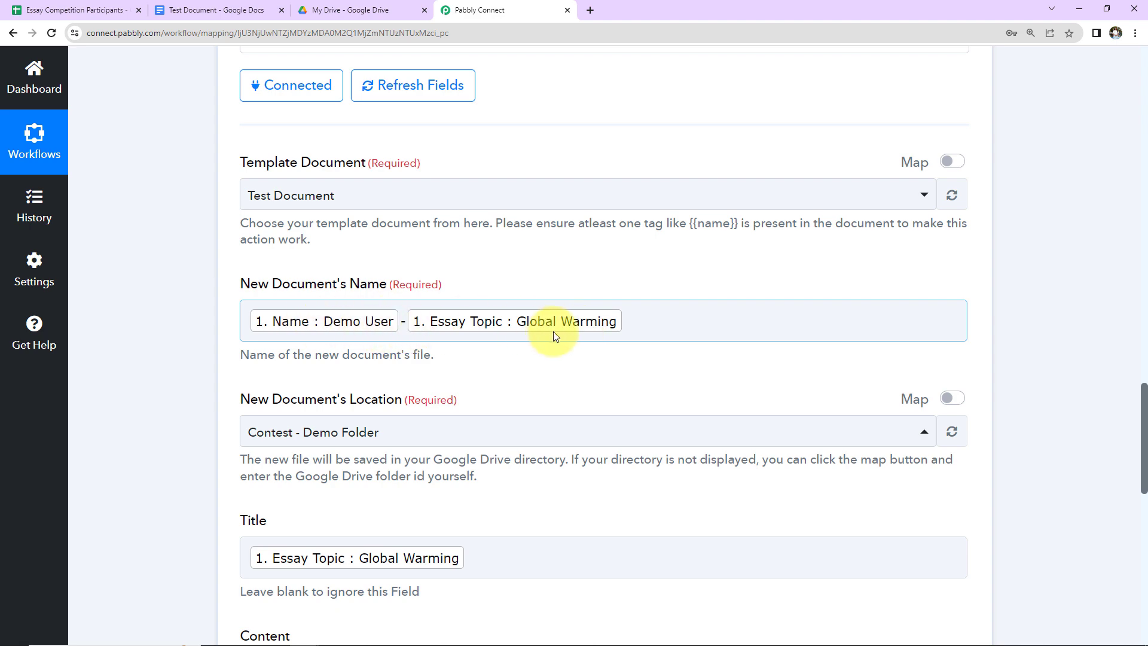
pyautogui.scroll(-7, 471, 468)
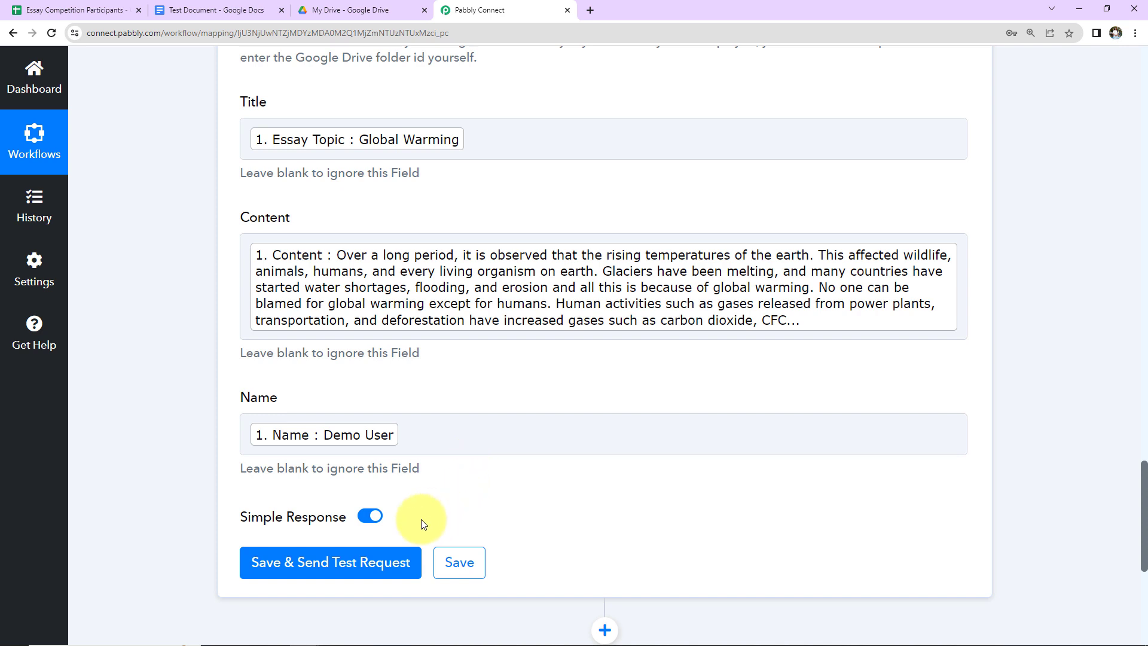
# Step: Send a test request for the Docs step and check the generated Global Warming document
pyautogui.click(360, 571)
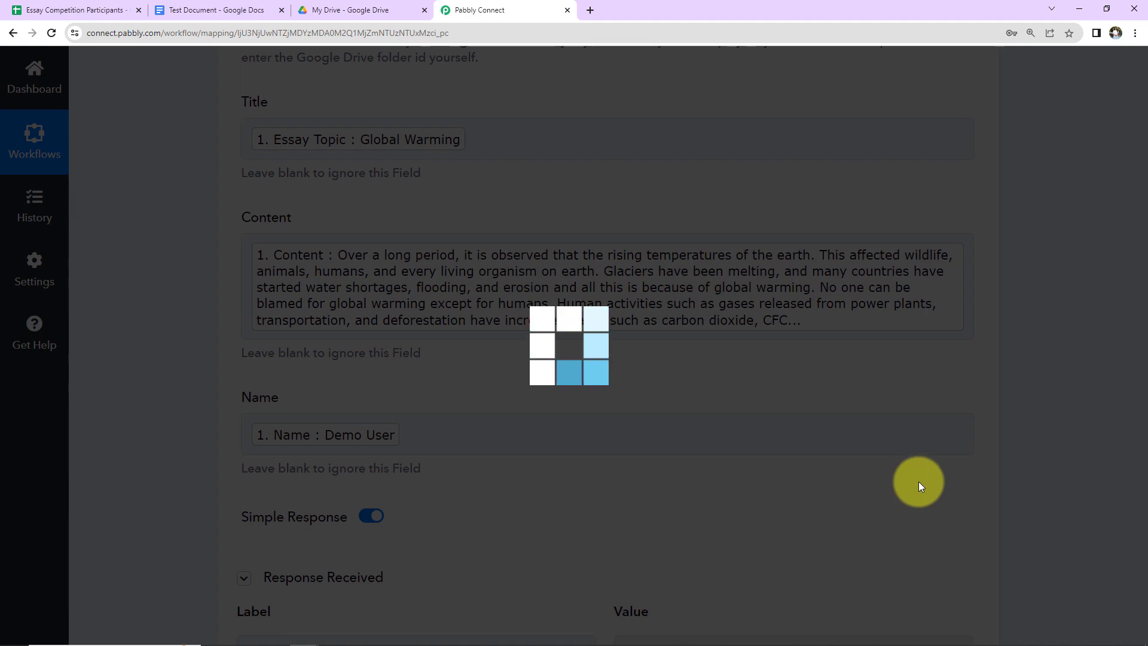
pyautogui.scroll(-5, 1103, 452)
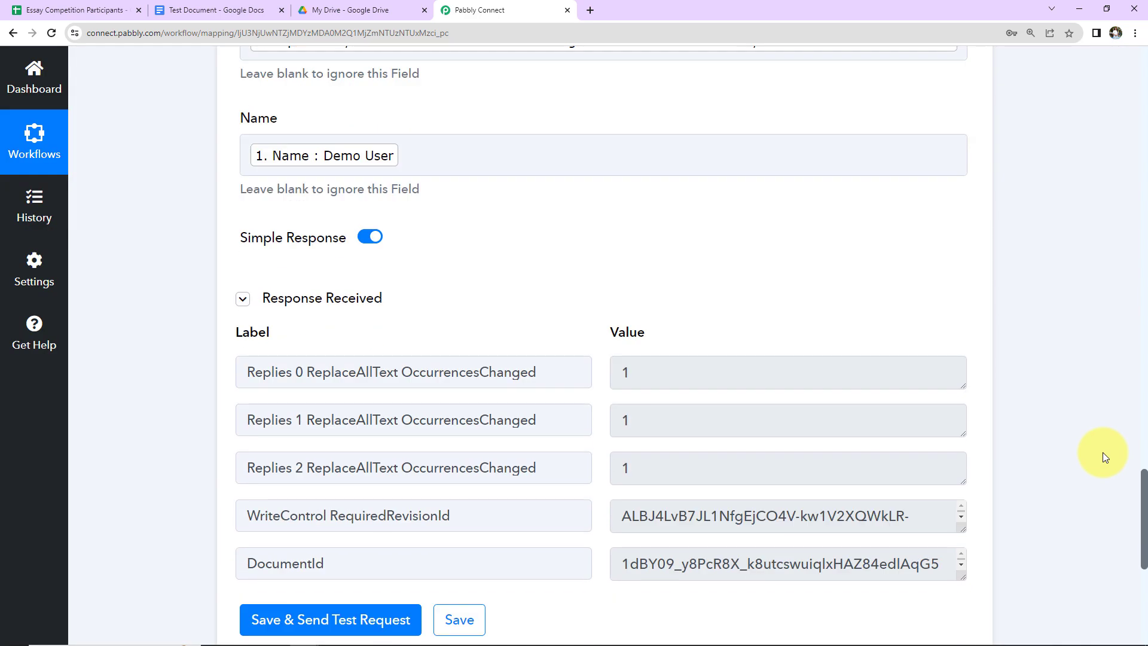
pyautogui.click(224, 13)
pyautogui.click(29, 76)
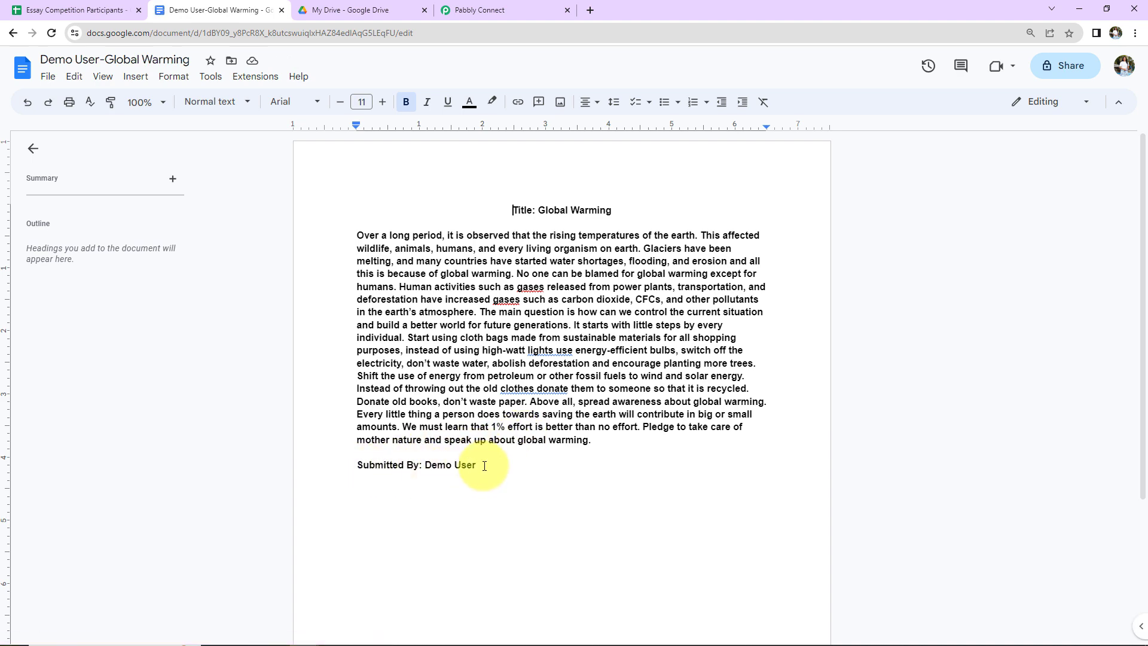
pyautogui.click(503, 12)
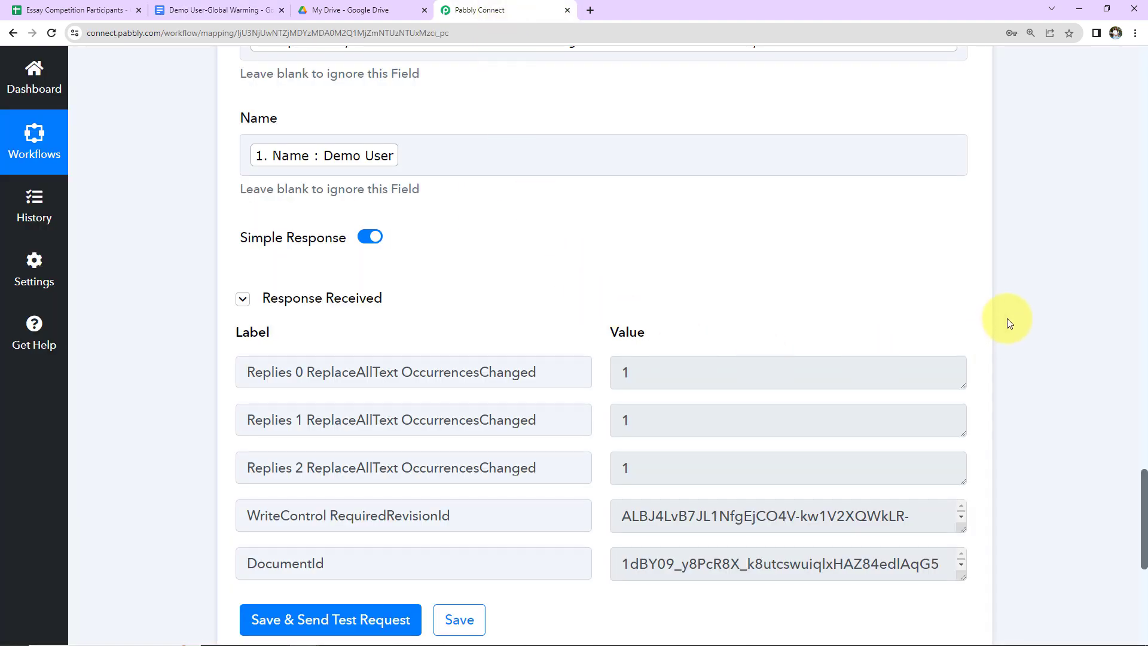
# Step: Add an action step using Google Drive's Share a File With Anyone event
pyautogui.scroll(-5, 1011, 304)
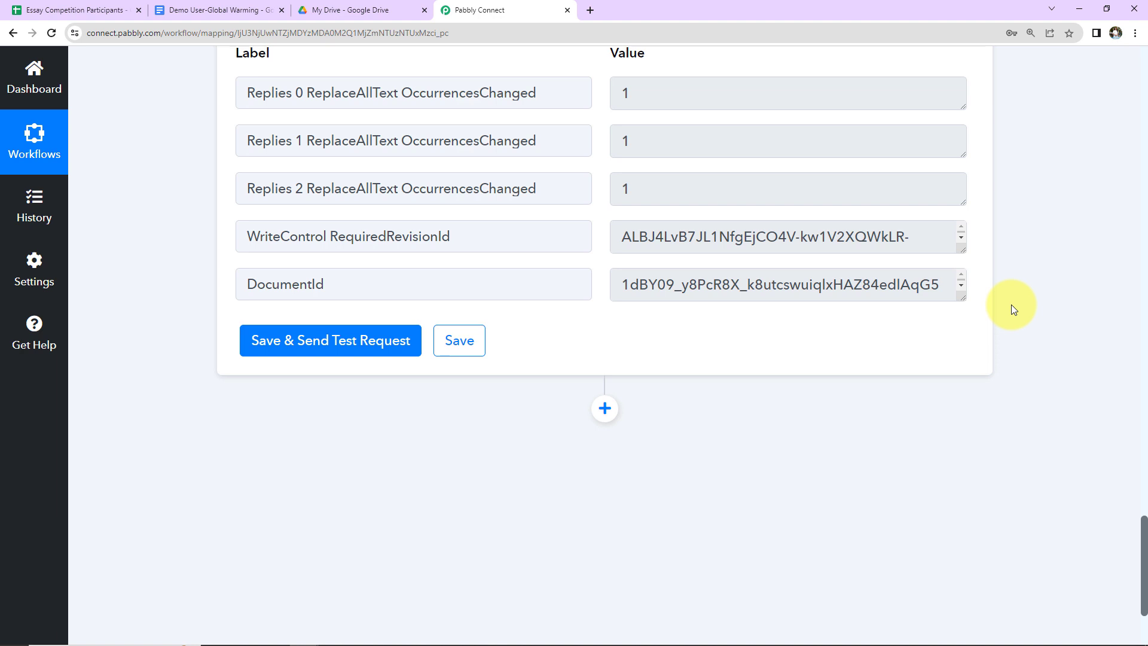
pyautogui.click(605, 409)
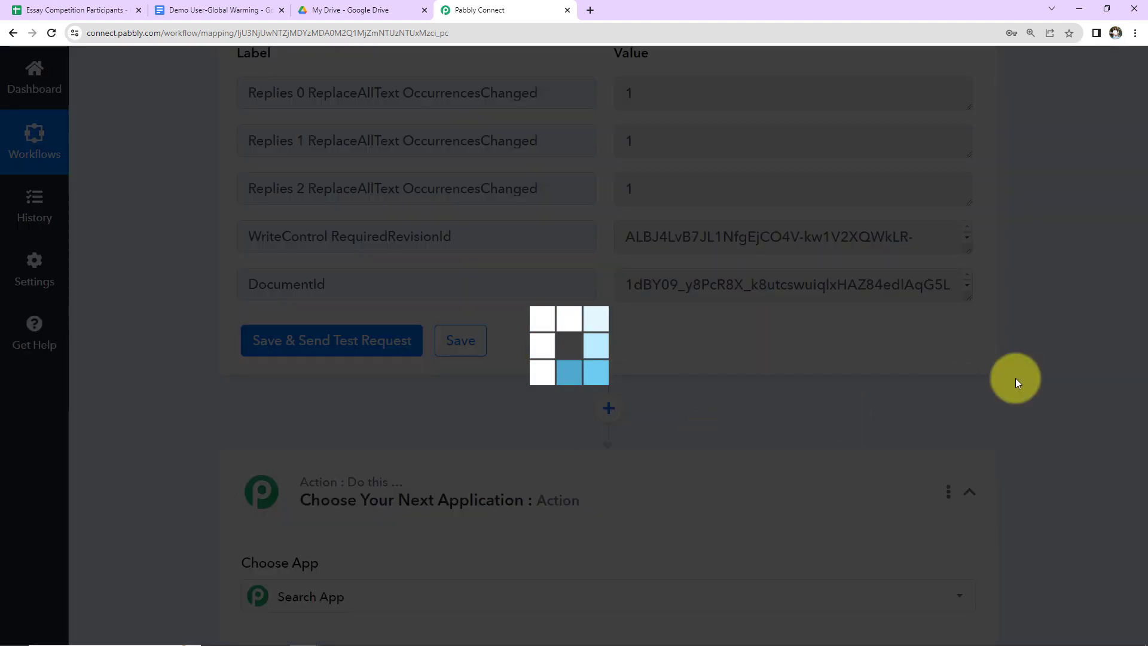
pyautogui.scroll(-5, 1015, 378)
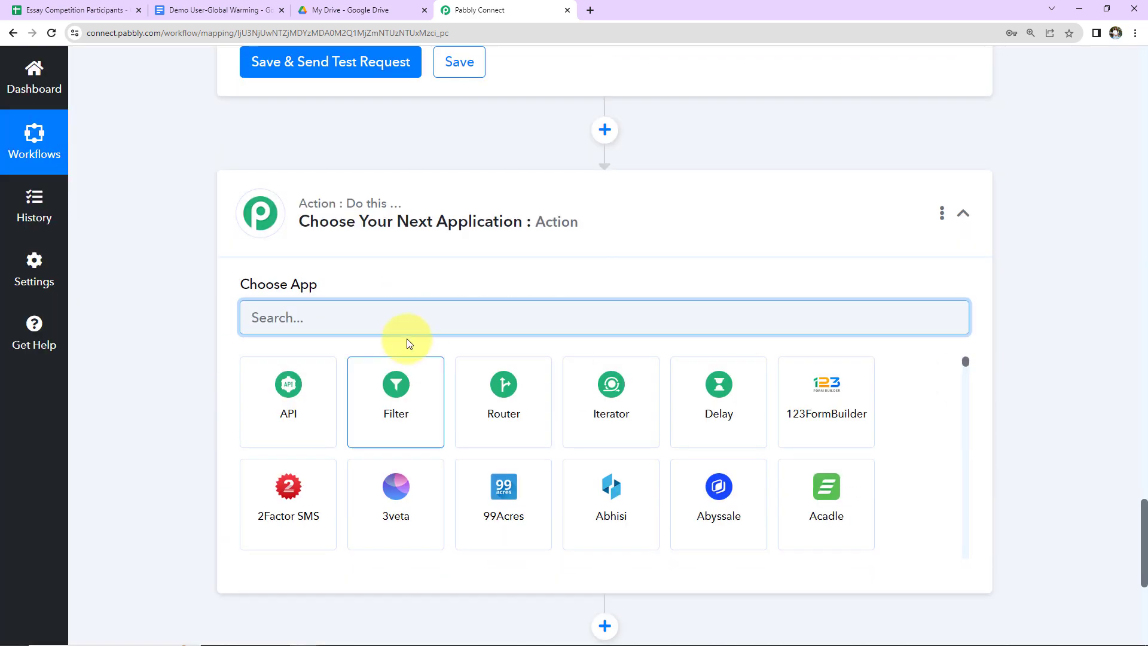
pyautogui.write('google')
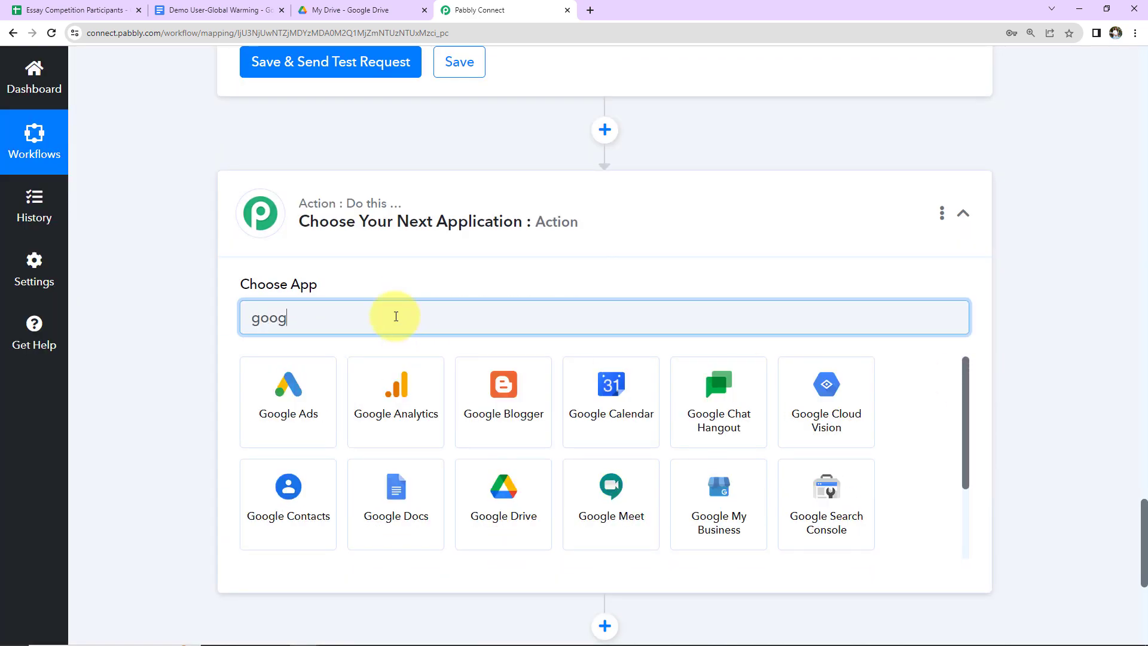
pyautogui.click(536, 500)
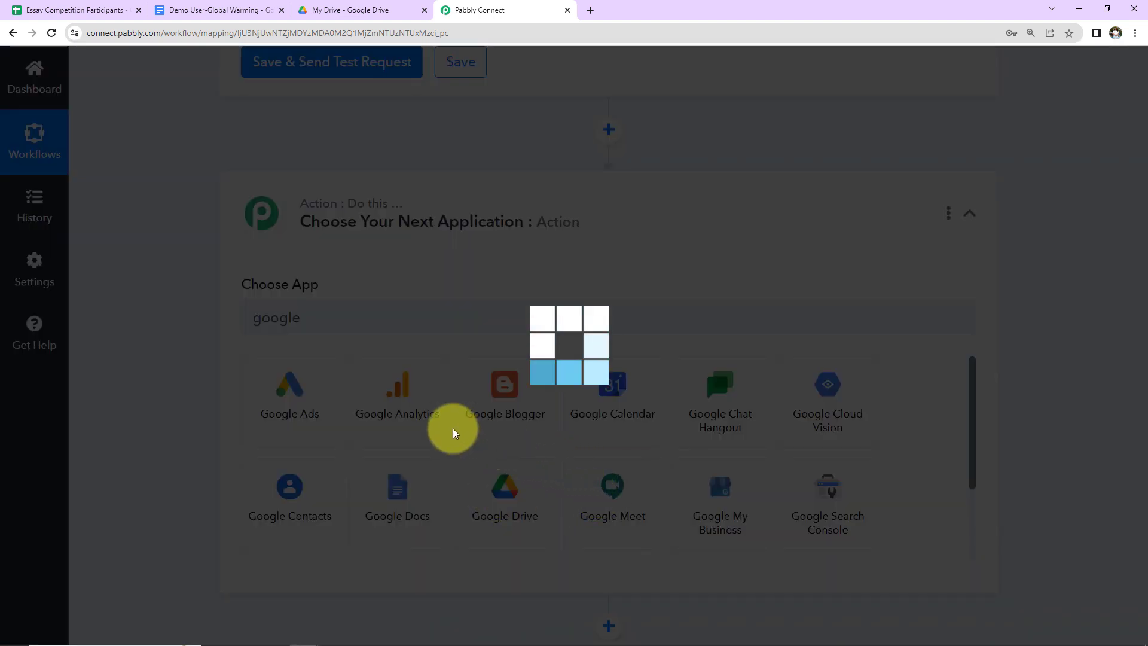
pyautogui.click(392, 401)
pyautogui.scroll(-2, 394, 275)
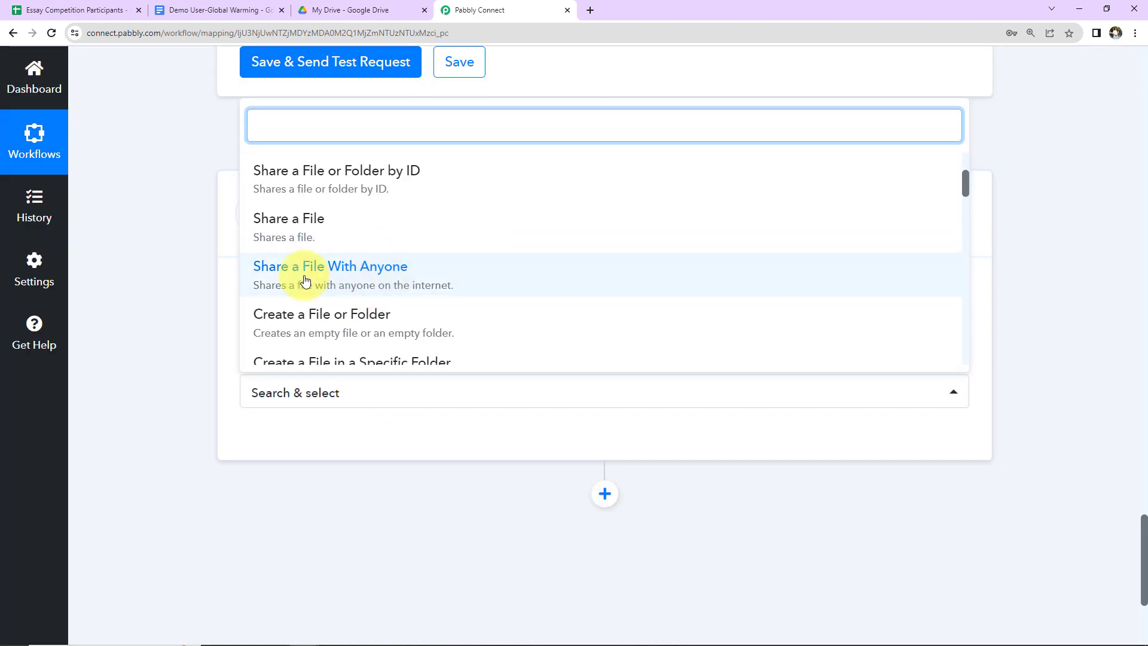
pyautogui.click(388, 272)
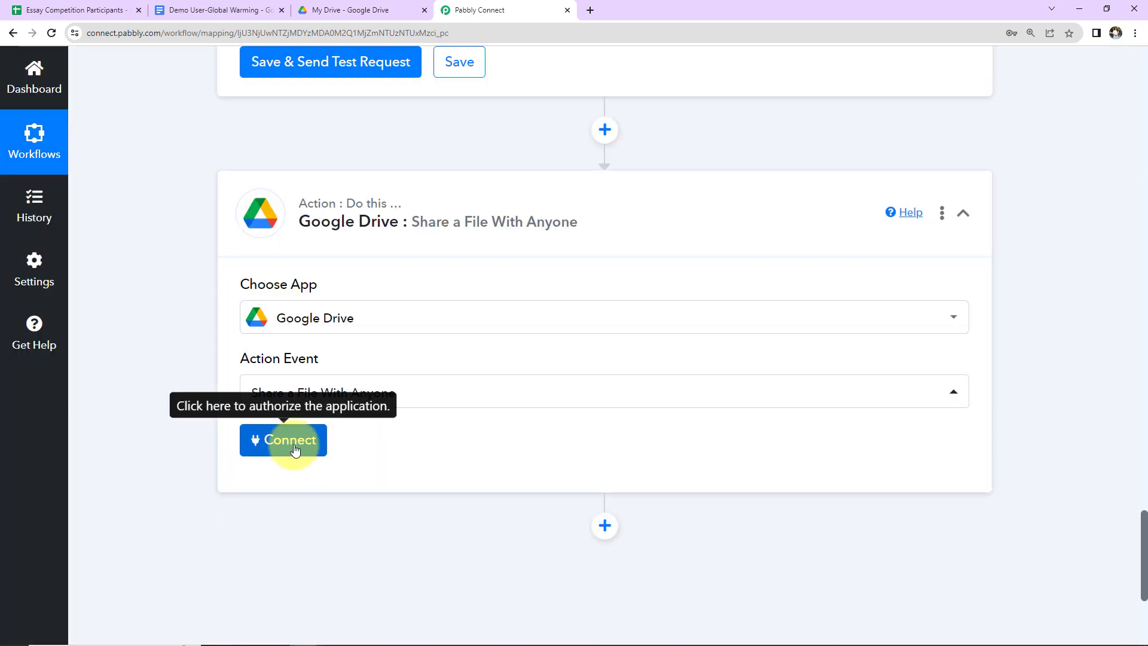
# Step: Authorise a new Google Drive account connection for the share step
pyautogui.click(269, 446)
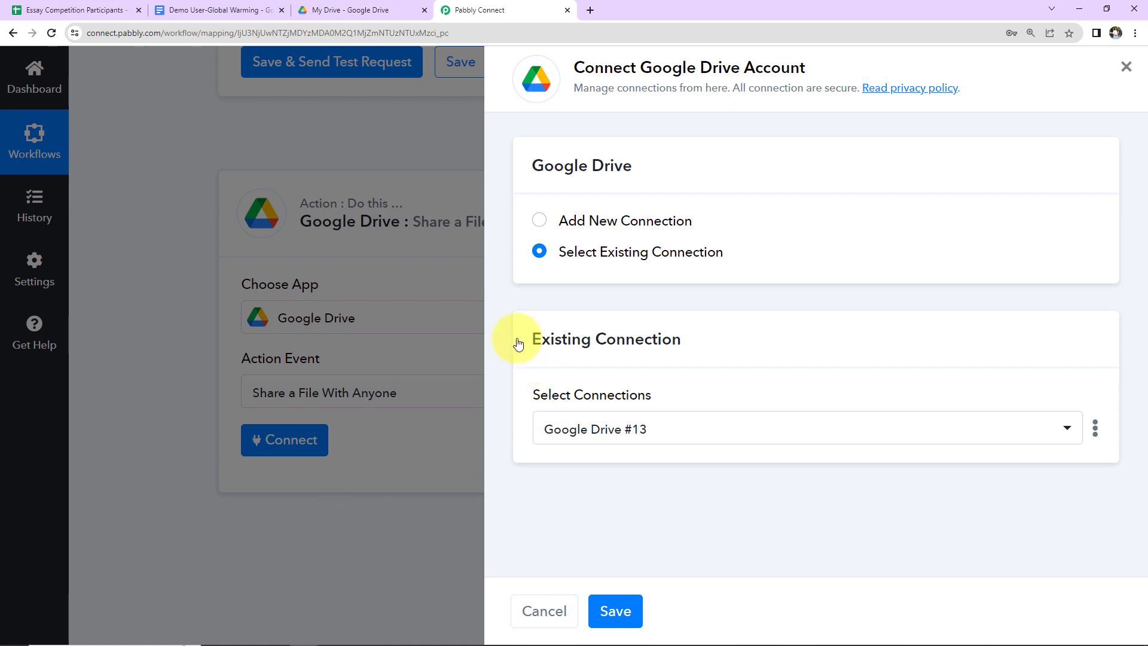
pyautogui.click(540, 223)
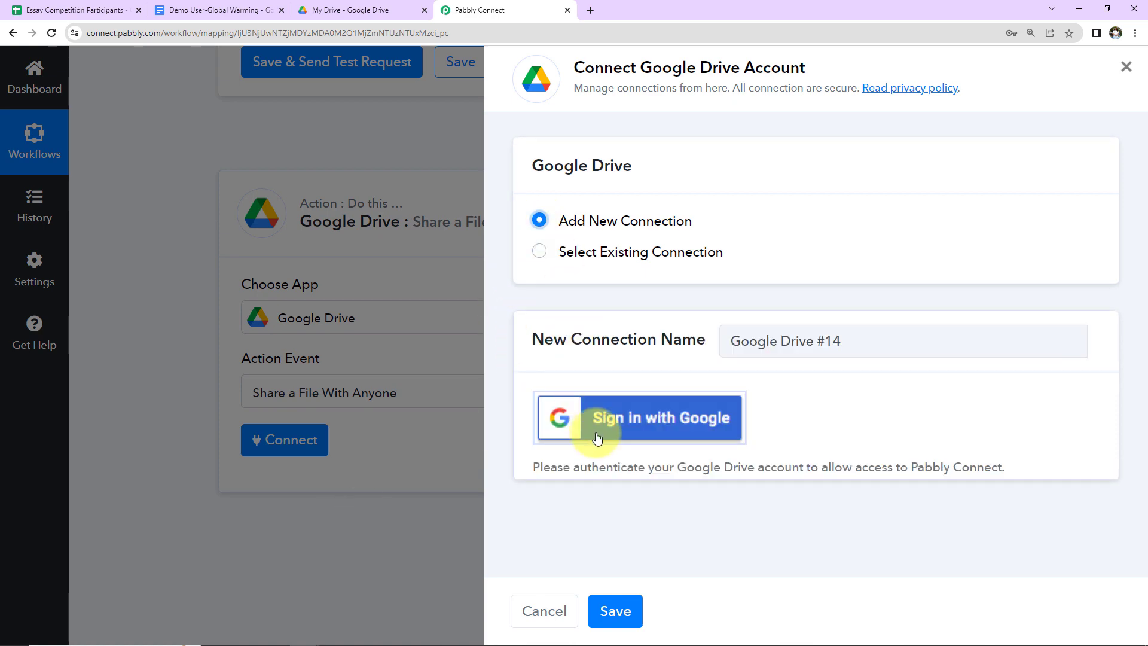
pyautogui.click(598, 430)
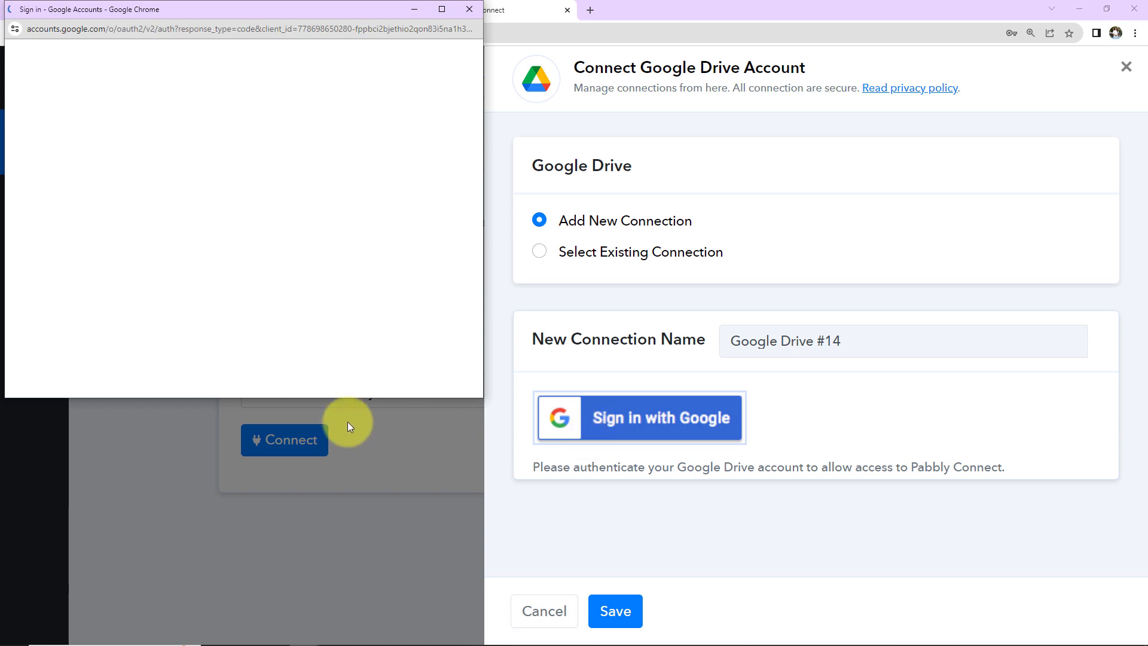
pyautogui.click(232, 260)
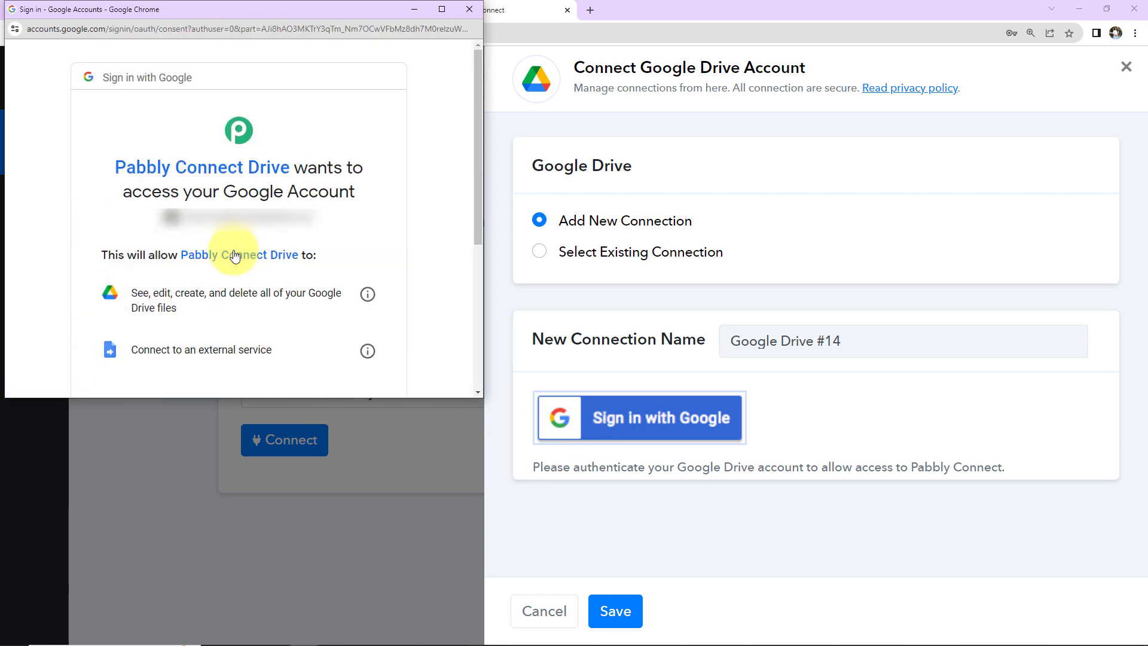
pyautogui.scroll(-4, 233, 256)
pyautogui.click(277, 287)
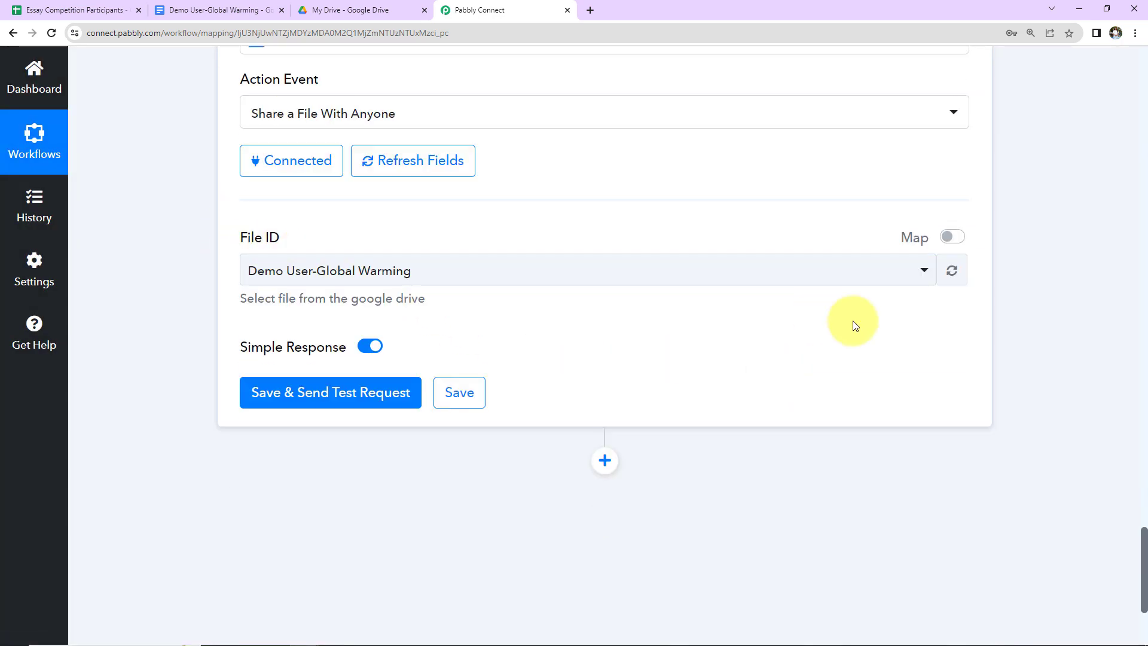
# Step: Replace the File ID with the Google Docs step's mapped DocumentId
pyautogui.scroll(6, 855, 326)
pyautogui.scroll(5, 1115, 328)
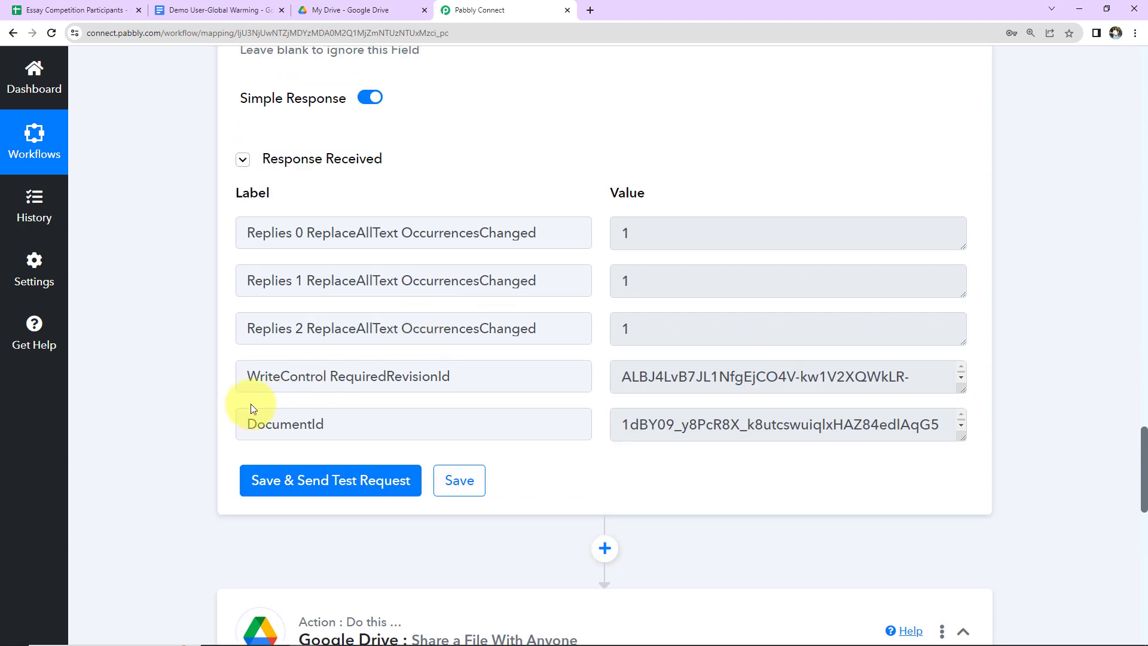
pyautogui.doubleClick(249, 422)
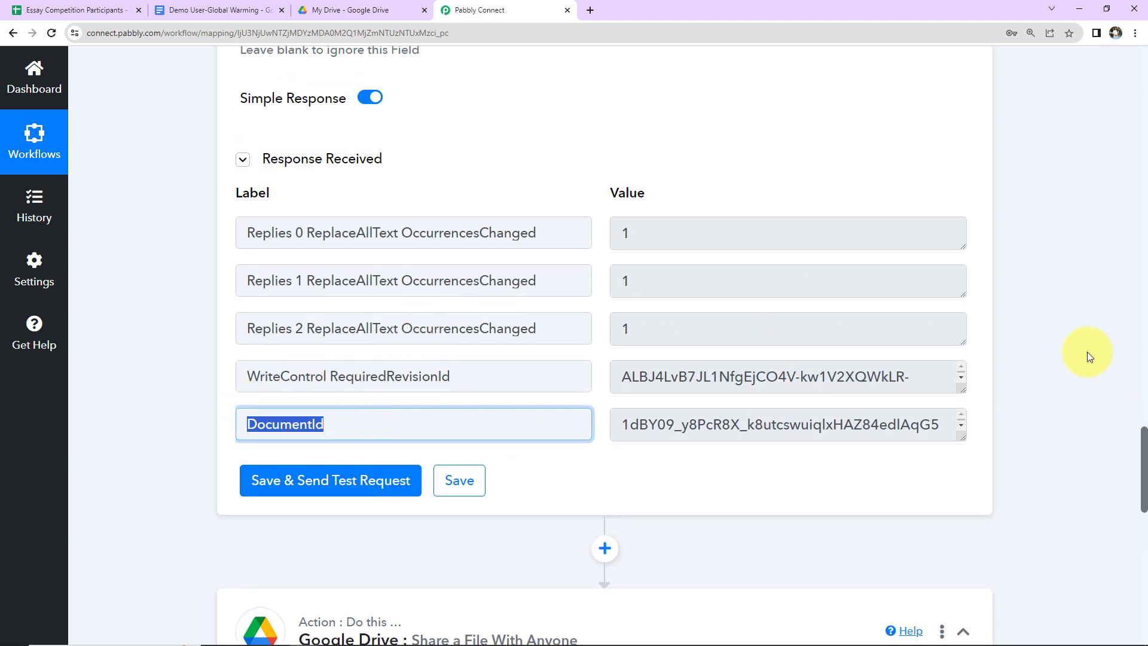
pyautogui.scroll(-9, 1088, 354)
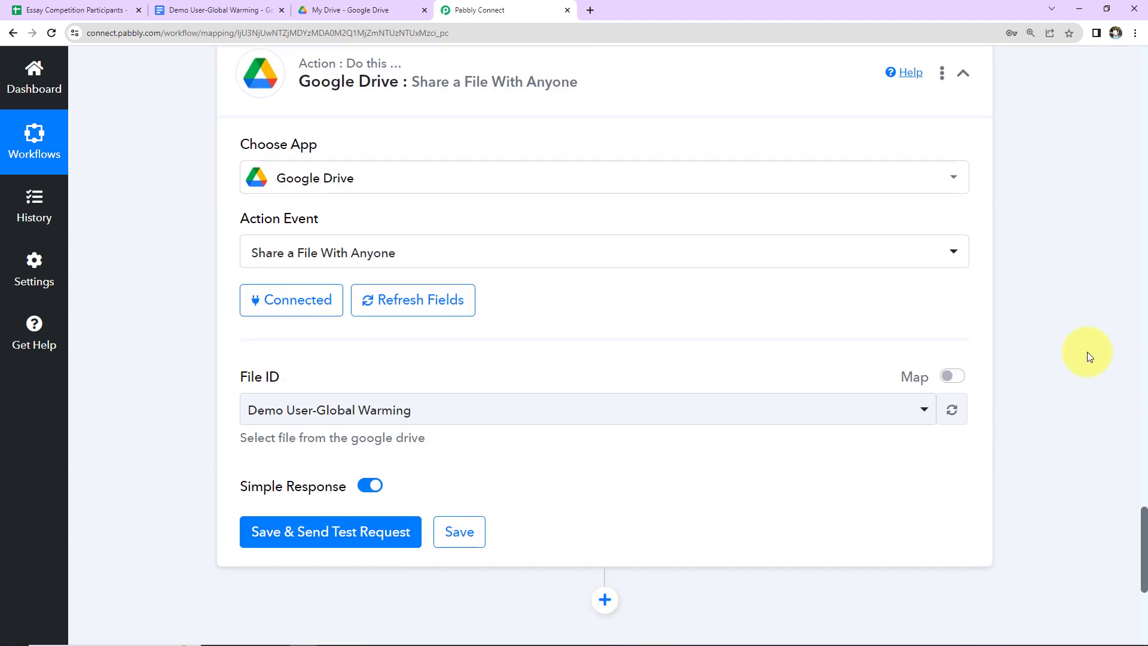
pyautogui.click(948, 381)
pyautogui.moveTo(702, 416); pyautogui.dragTo(3, 419)
pyautogui.press('BackSpace')
pyautogui.scroll(-2, 110, 426)
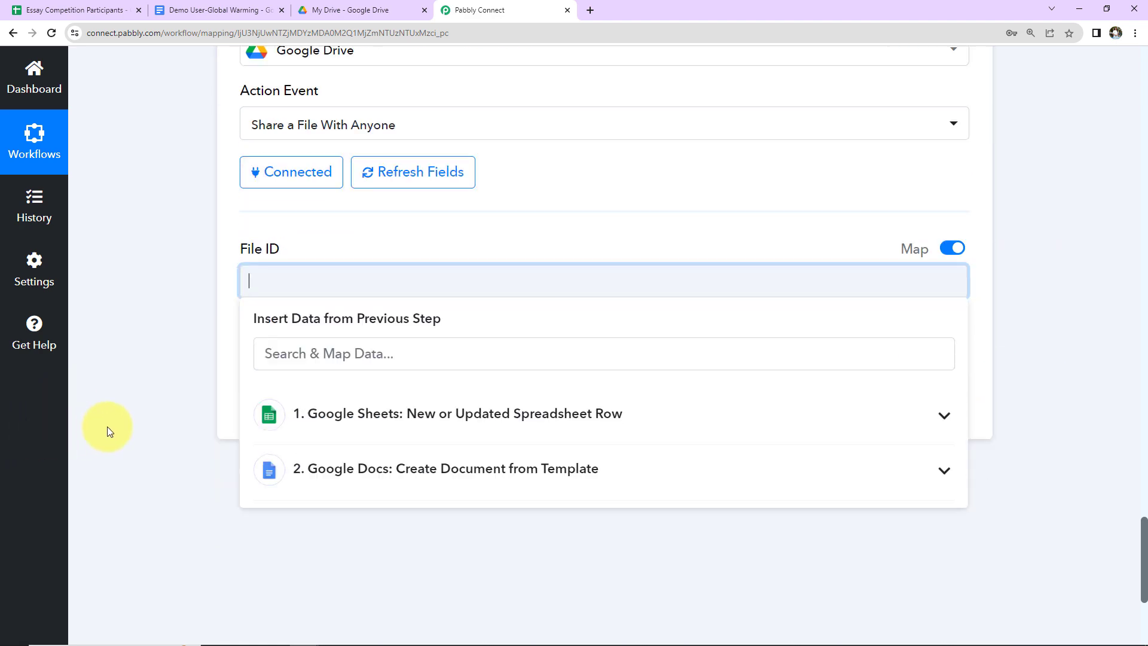
pyautogui.click(329, 462)
pyautogui.scroll(-1, 766, 508)
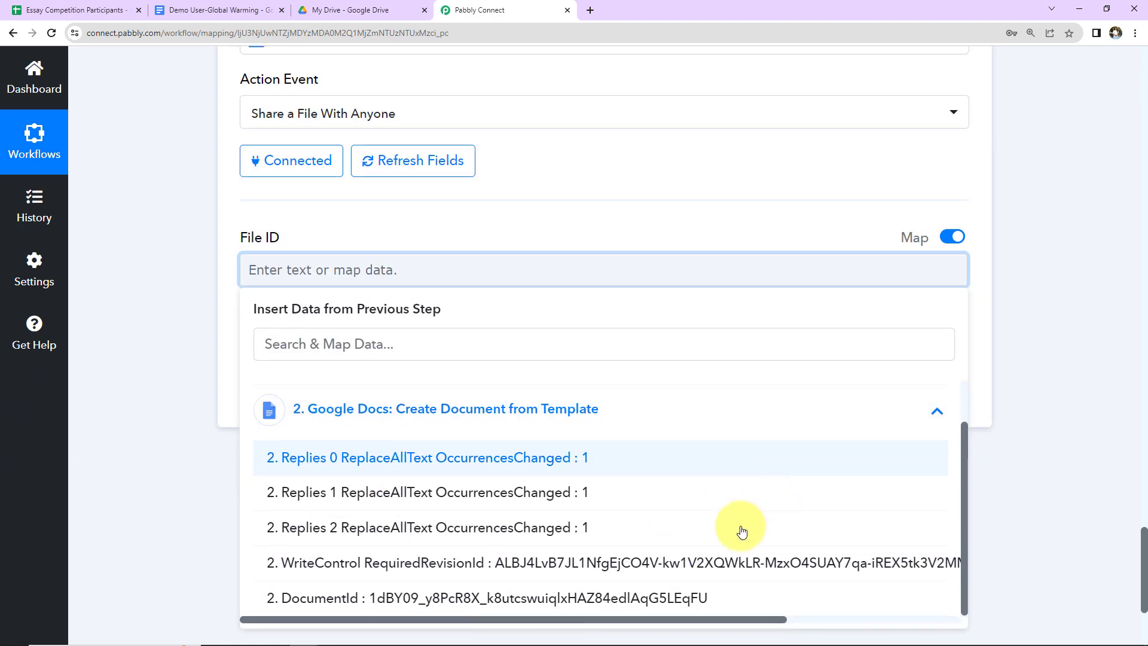
pyautogui.click(377, 595)
pyautogui.click(189, 416)
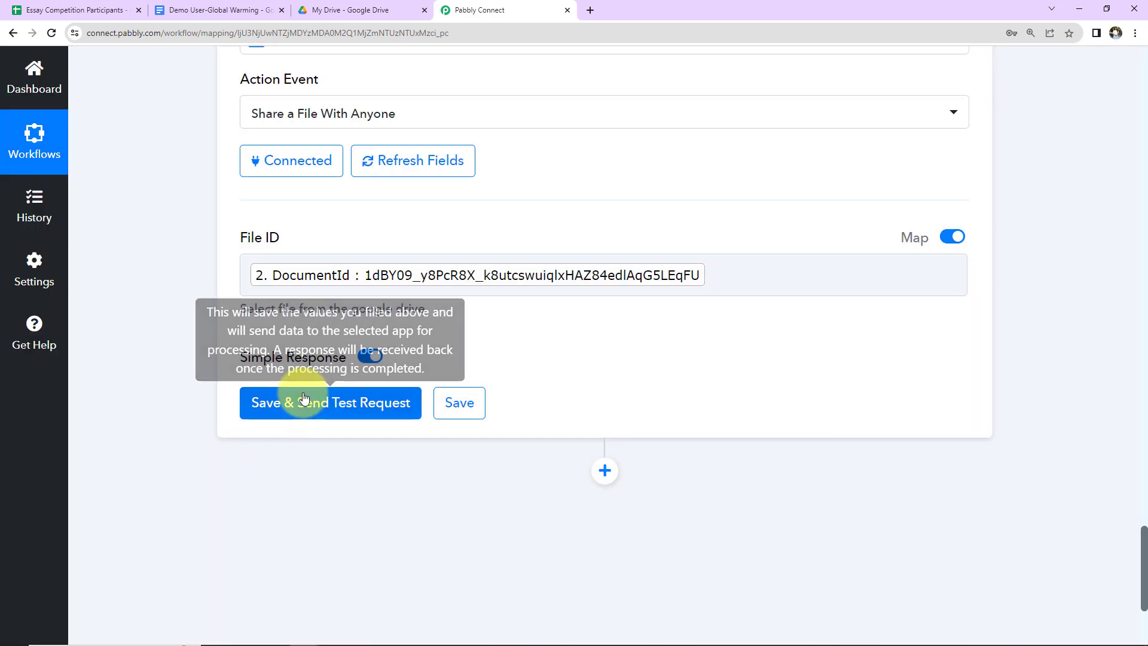
# Step: Save and send a test request for the Drive sharing step
pyautogui.click(304, 397)
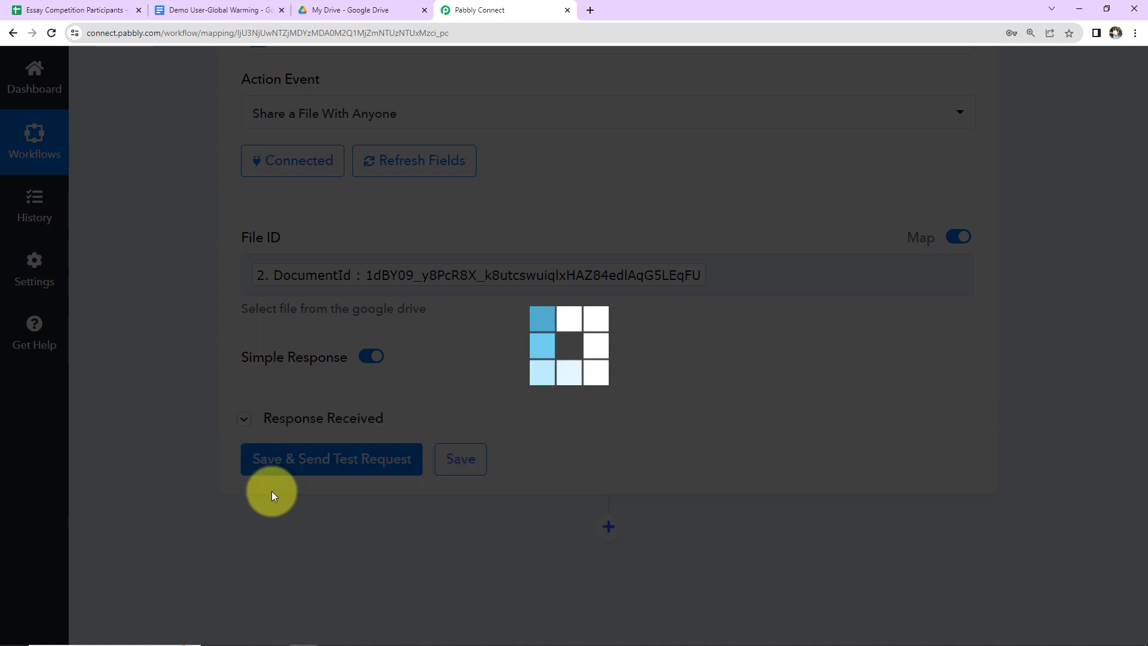
pyautogui.scroll(-3, 1025, 430)
pyautogui.scroll(-2, 1024, 429)
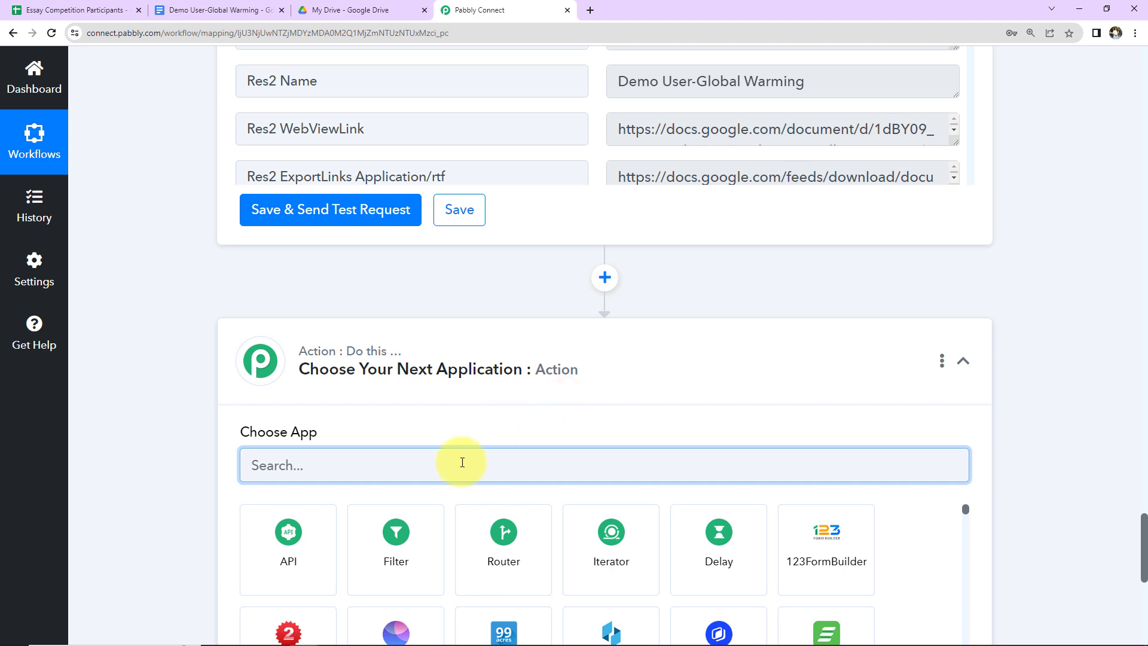
# Step: Set the new step to Gmail's Send Email action
pyautogui.write('Gmail')
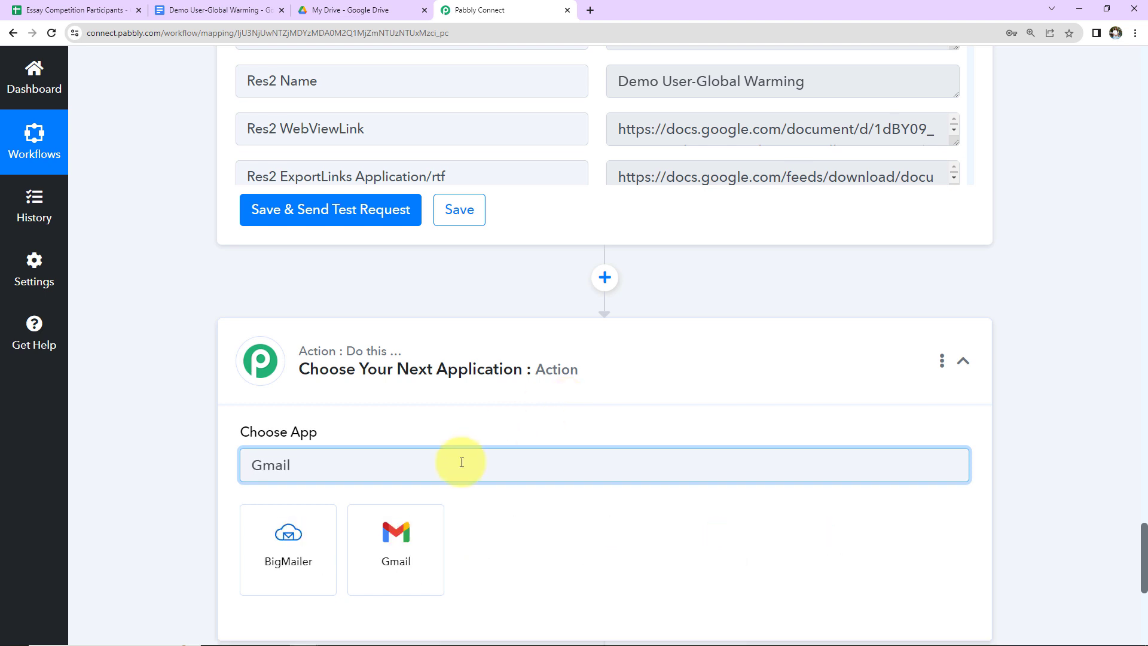
pyautogui.click(417, 546)
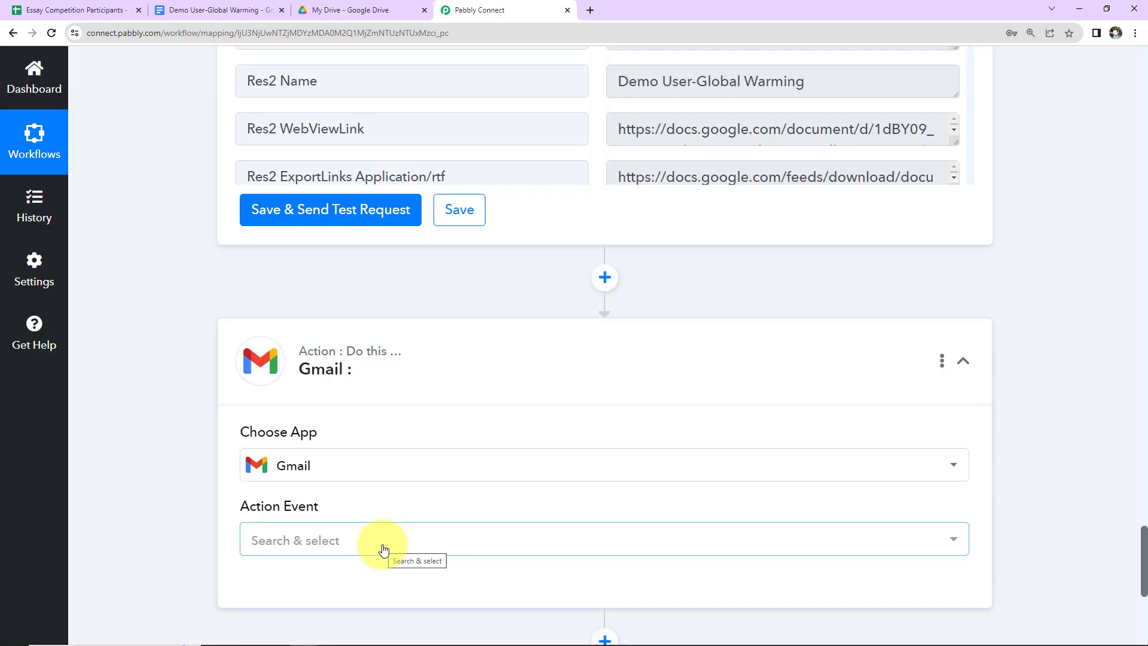
pyautogui.click(379, 546)
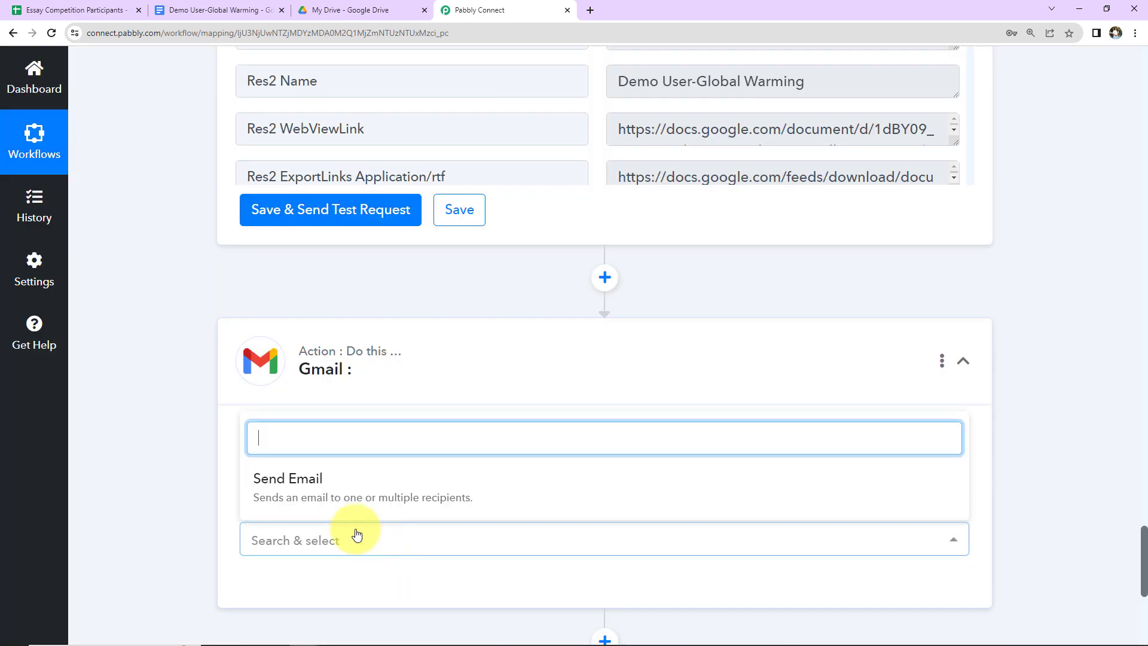
pyautogui.click(352, 480)
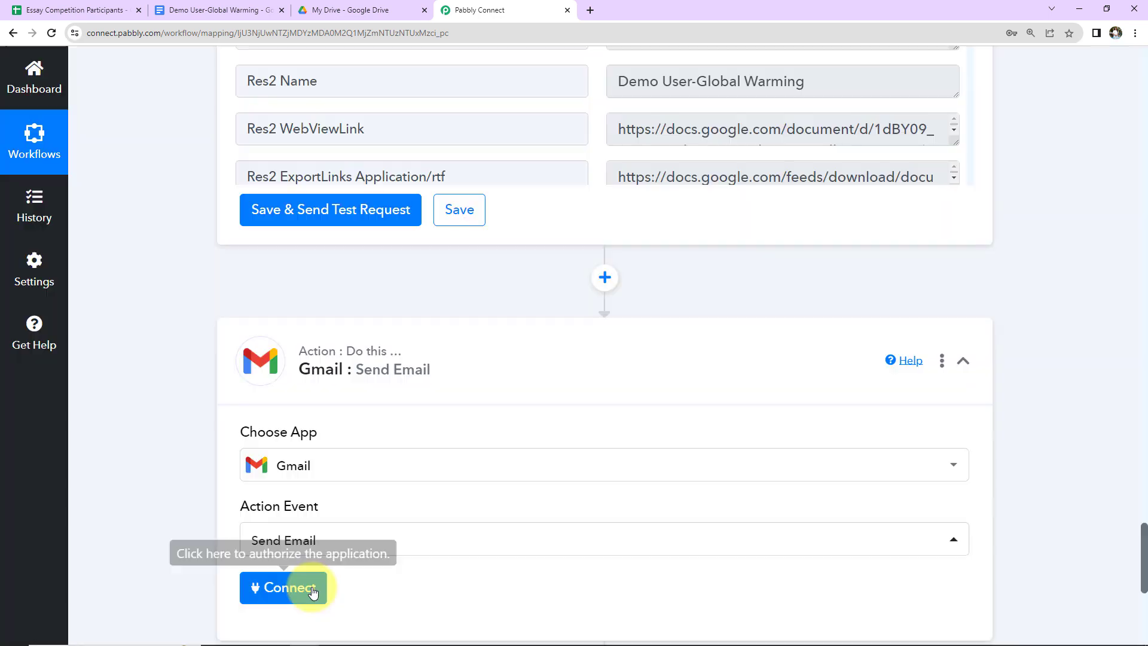
# Step: Authorise a new Gmail connection with the Google account
pyautogui.click(285, 587)
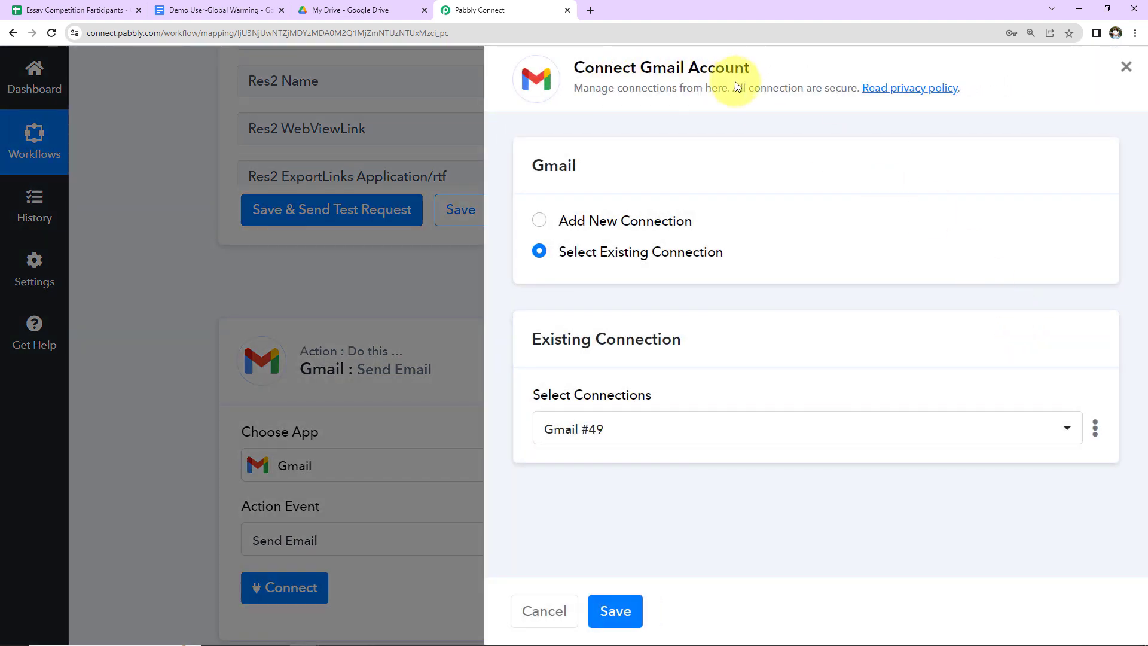
pyautogui.click(541, 221)
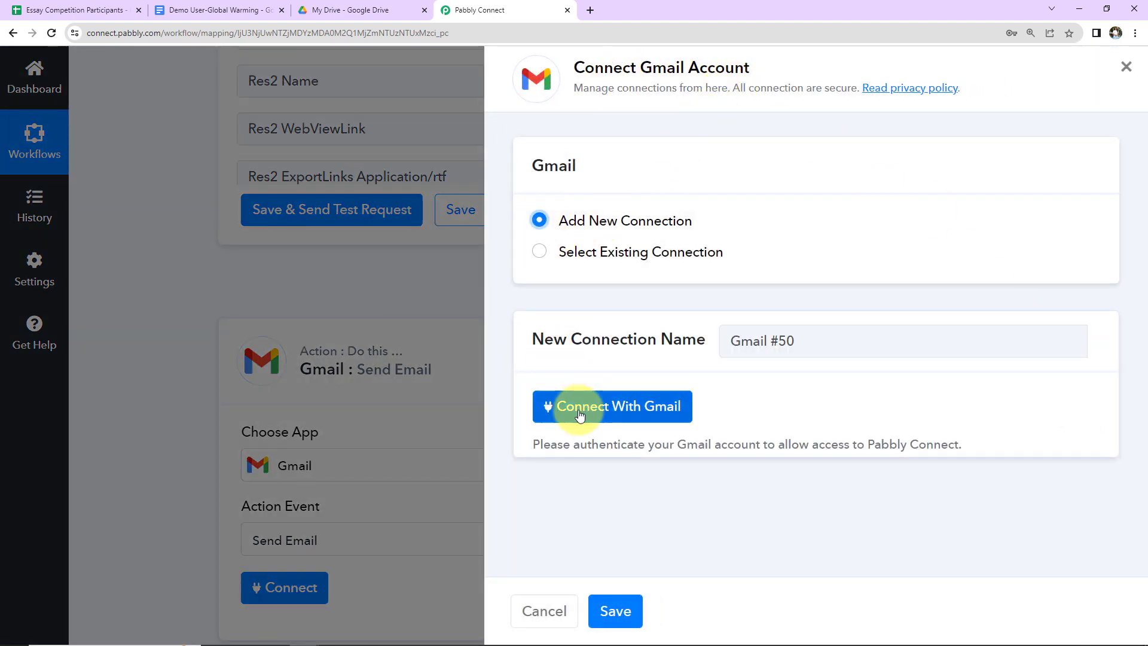
pyautogui.click(631, 405)
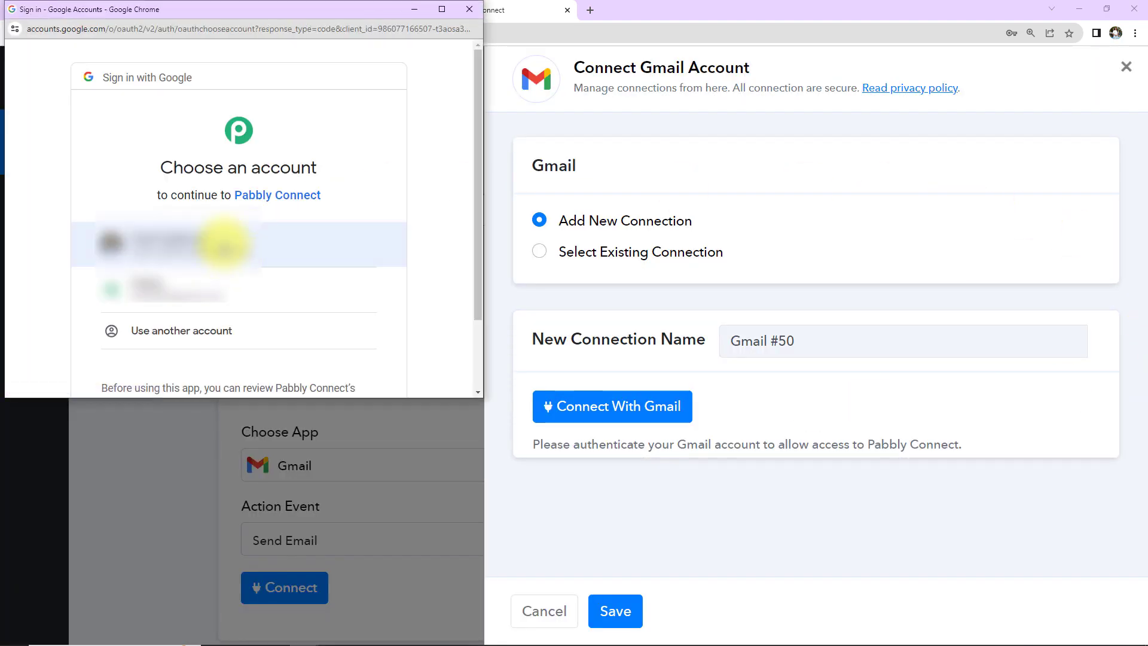
pyautogui.click(233, 254)
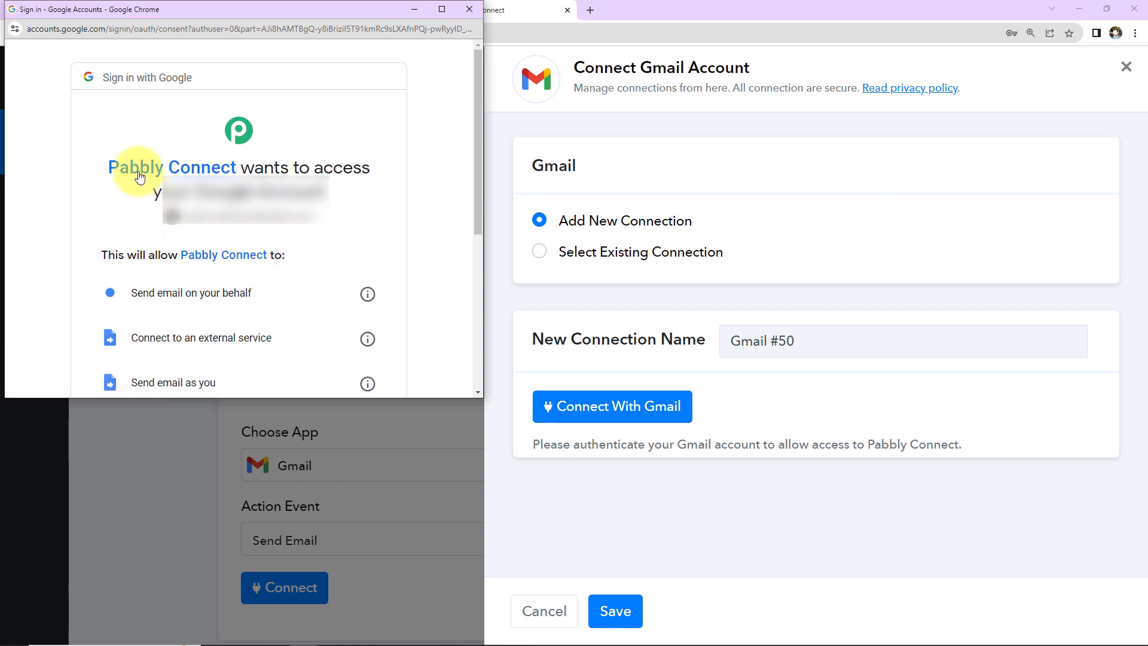
pyautogui.scroll(-4, 299, 244)
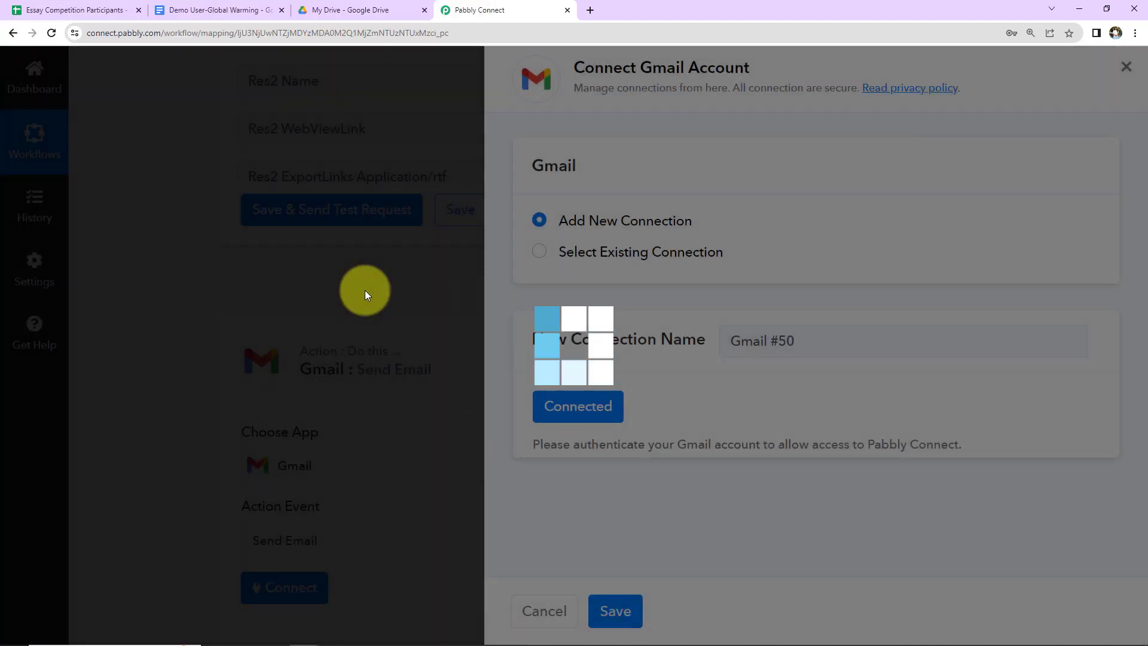
pyautogui.scroll(-6, 521, 371)
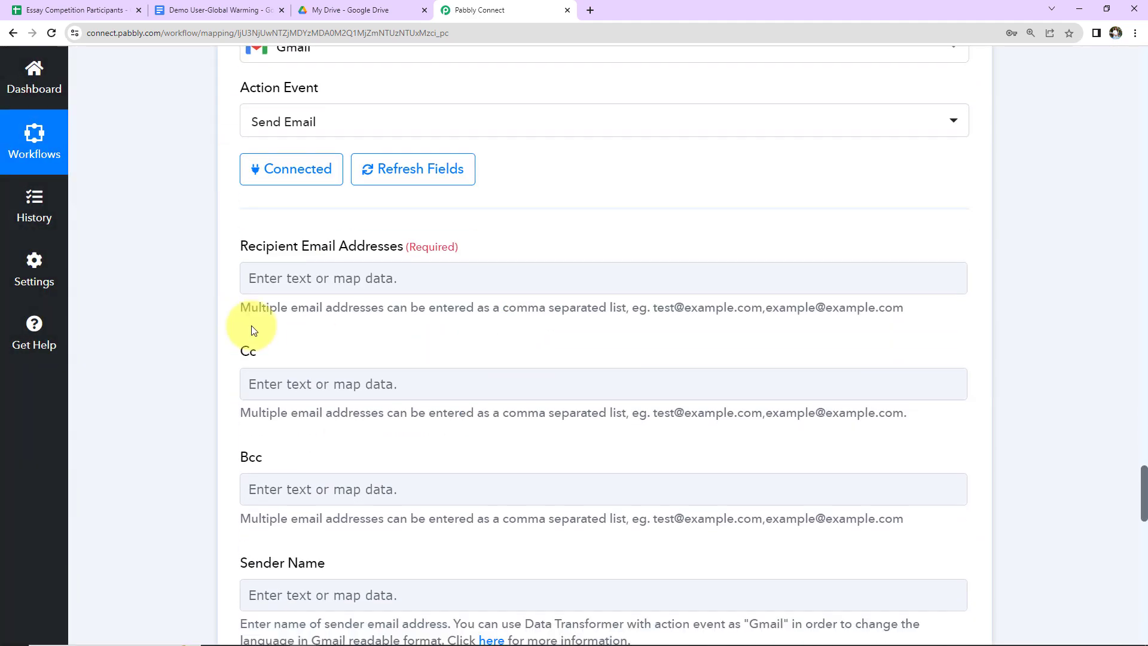
# Step: Map the recipient to the entrant's Email Address from the Google Sheets row
pyautogui.scroll(-2, 533, 255)
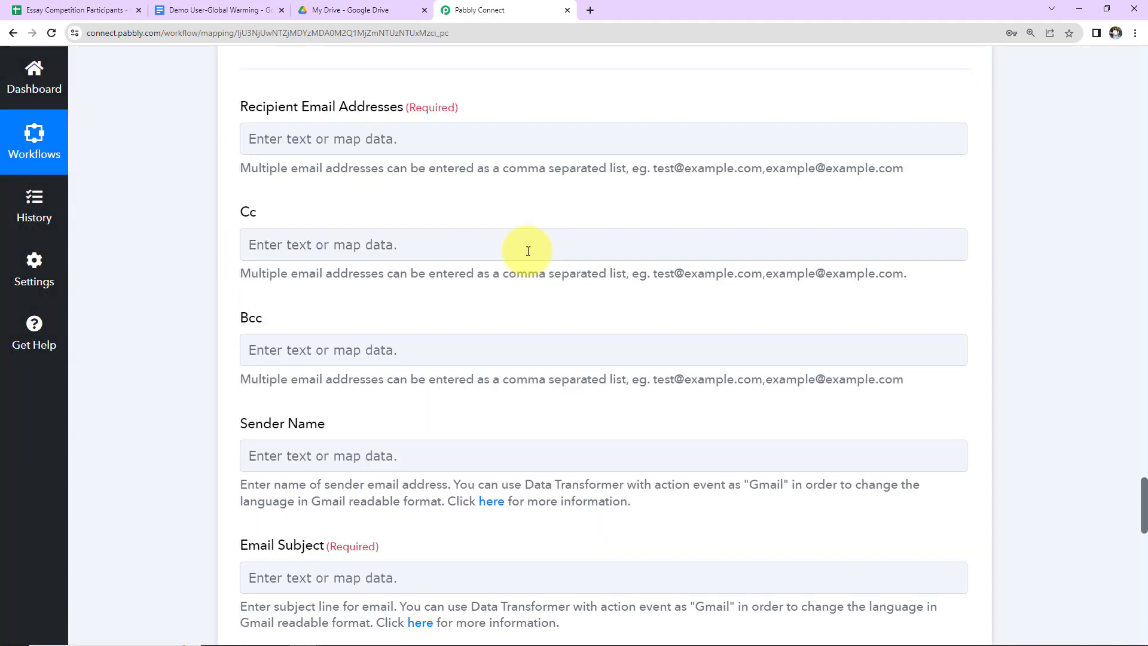
pyautogui.click(390, 136)
pyautogui.click(368, 279)
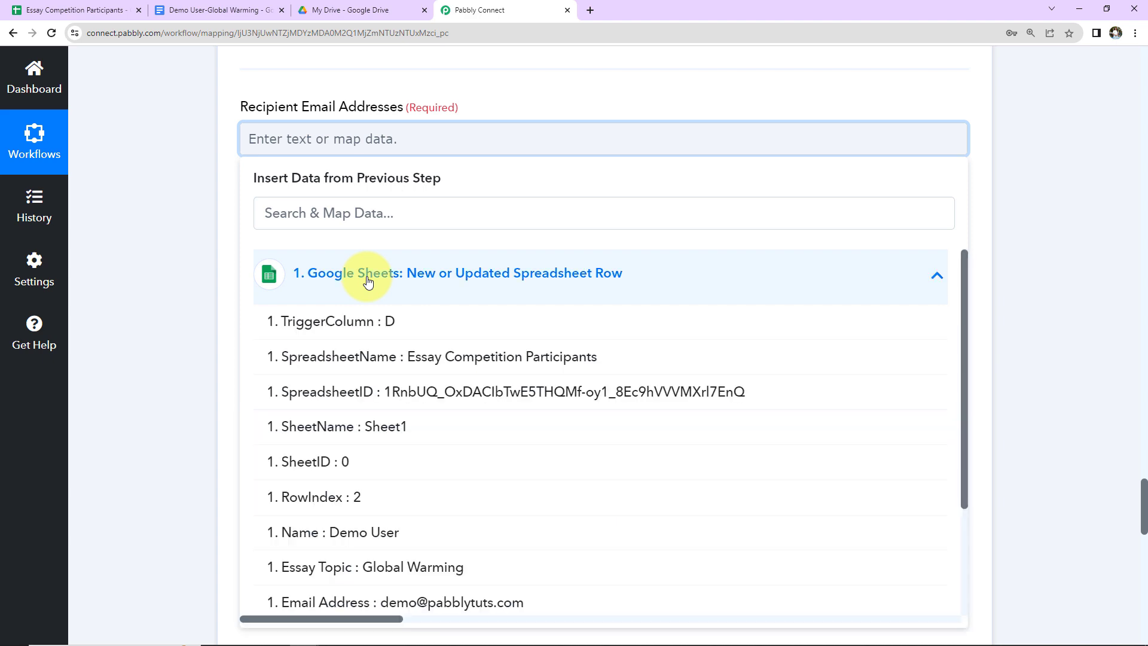
pyautogui.scroll(-2, 383, 529)
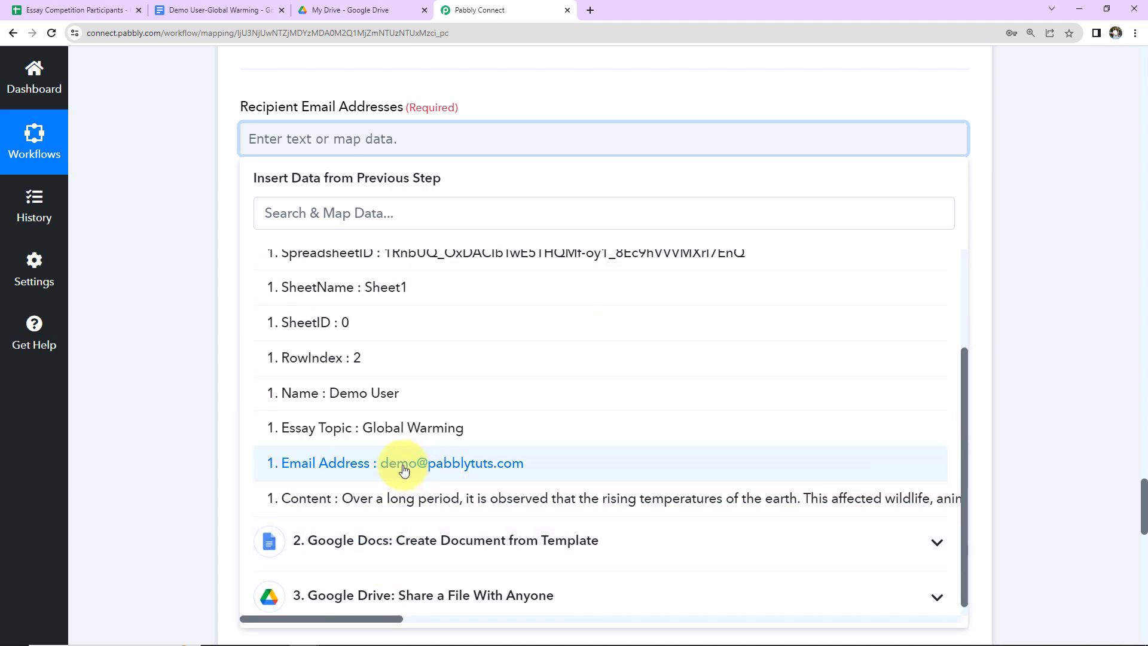
pyautogui.click(406, 471)
pyautogui.click(152, 318)
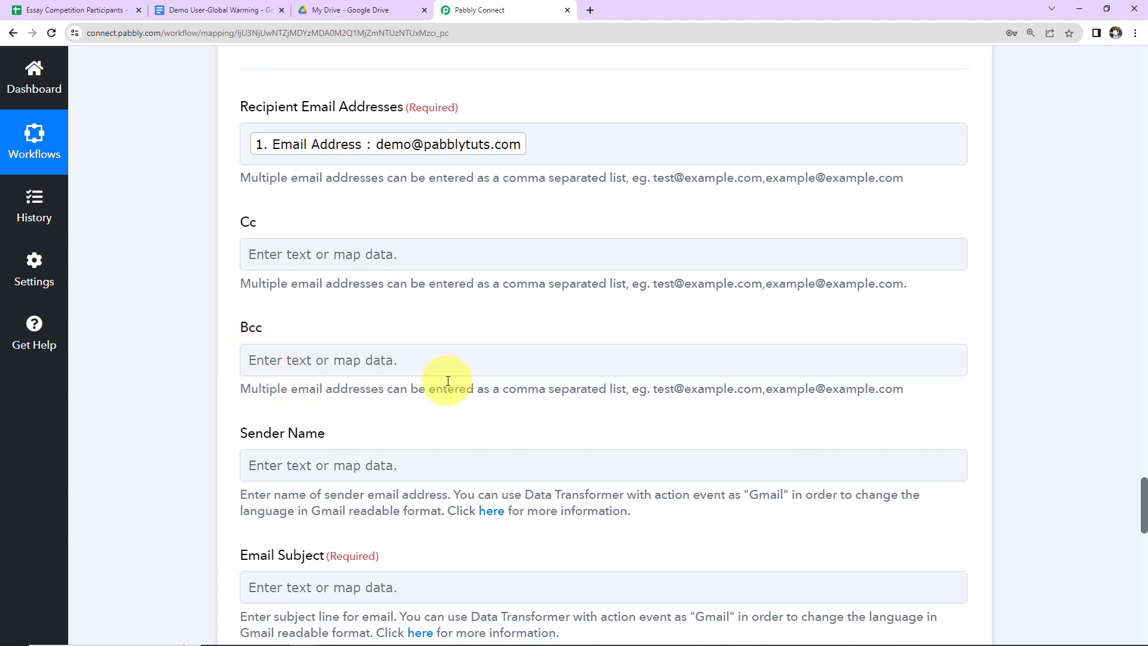
# Step: Enter sender name 'ABC International School' and subject 'Entry Submitted Succesfully!'
pyautogui.scroll(-5, 446, 382)
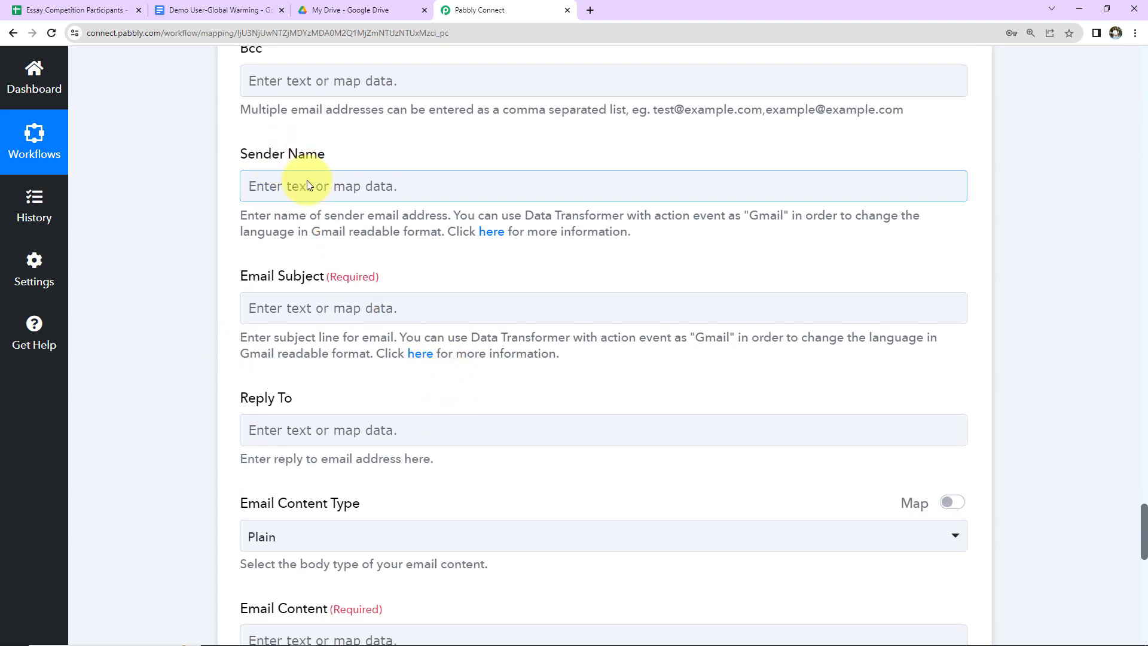
pyautogui.click(307, 183)
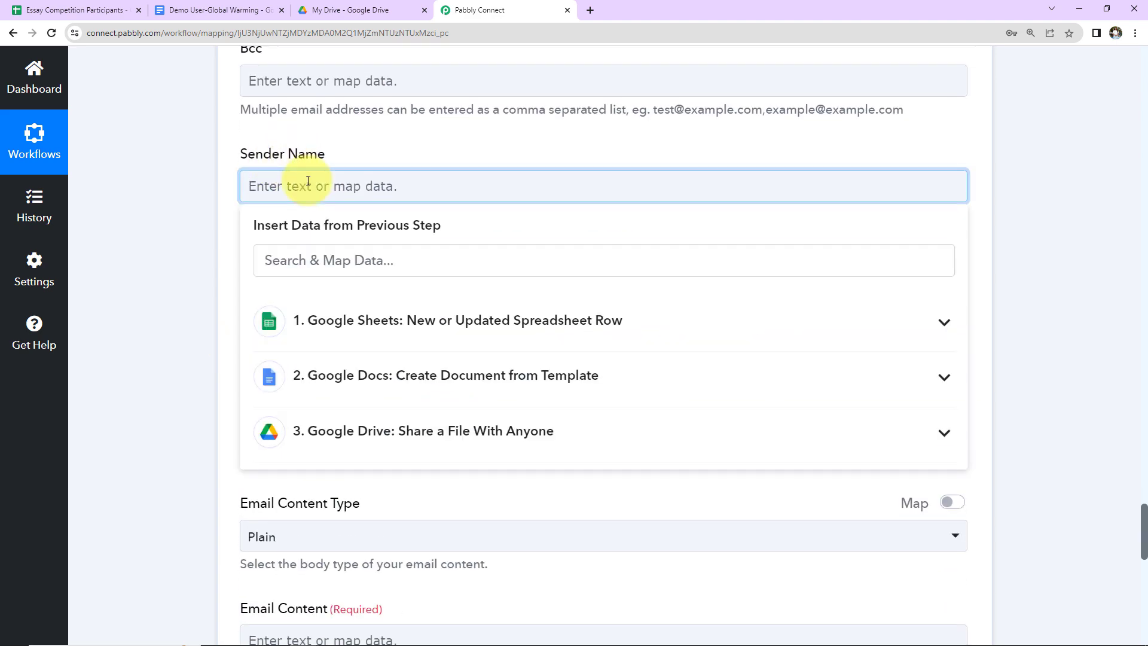
pyautogui.write('ABC International School')
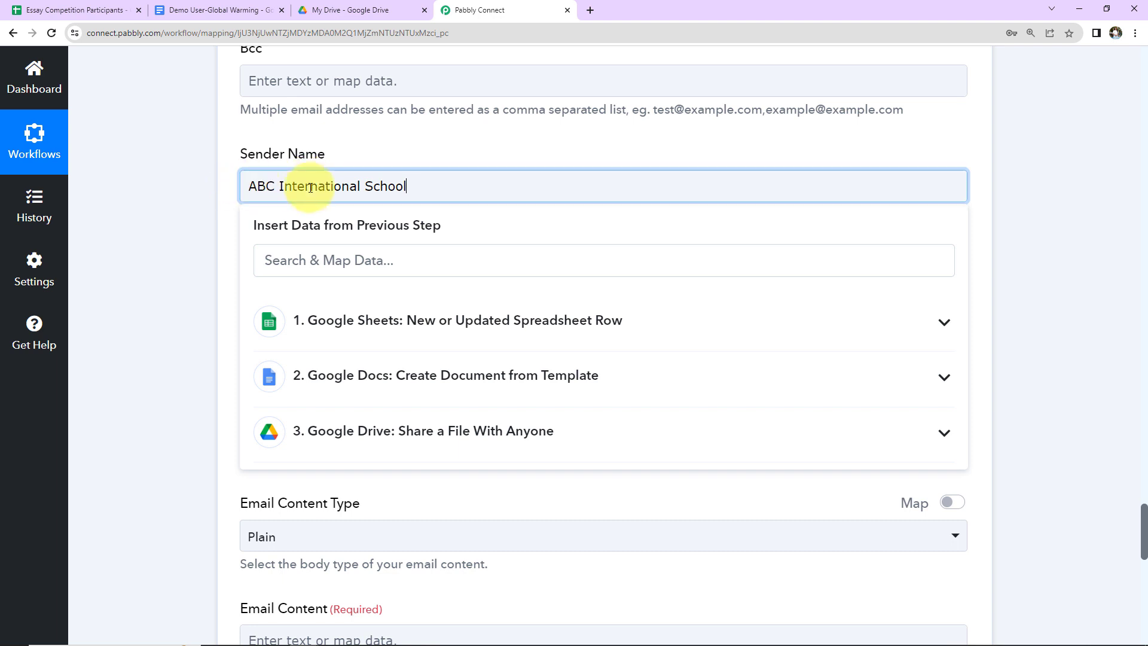
pyautogui.click(196, 189)
pyautogui.scroll(-2, 196, 189)
pyautogui.click(316, 166)
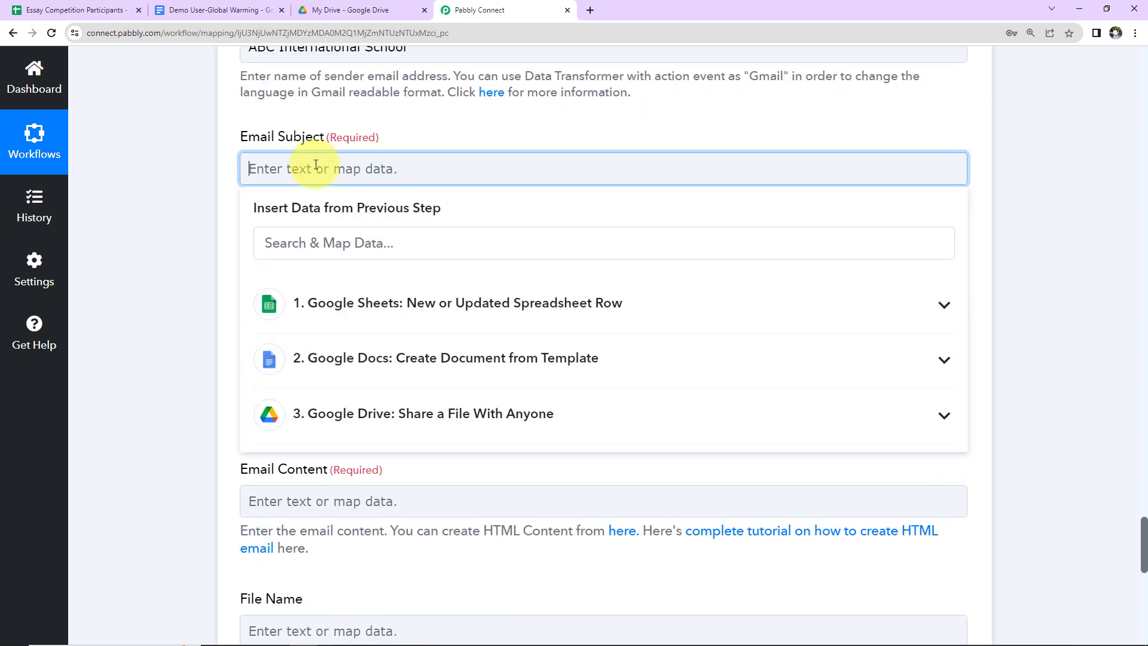
pyautogui.write('Entry Submitted Successfully!')
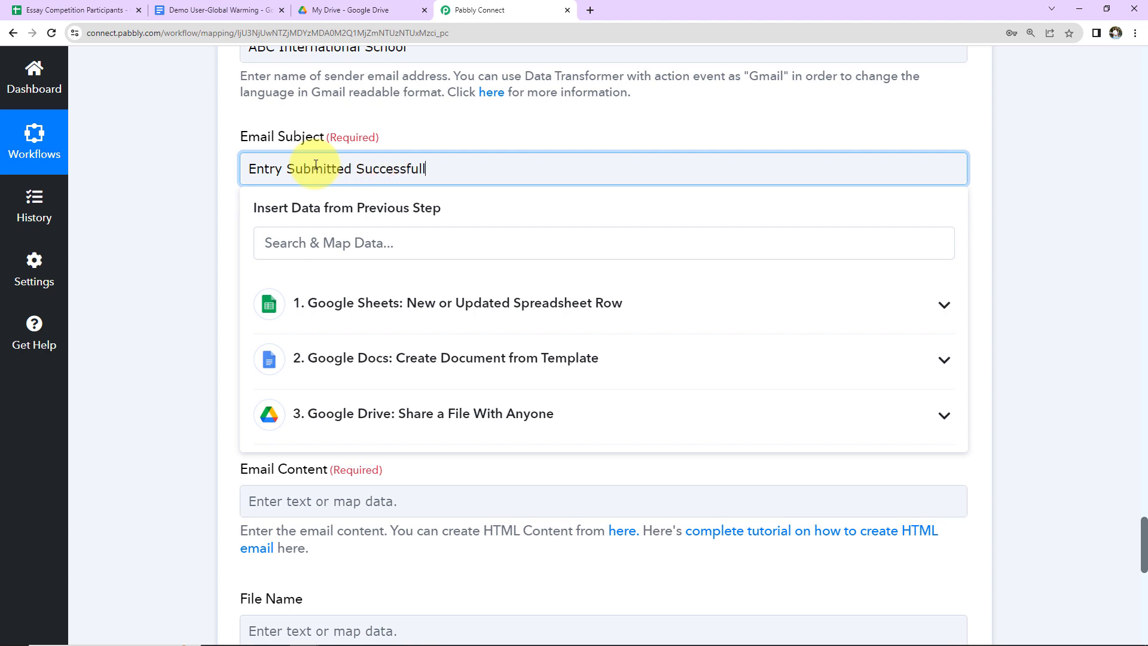
pyautogui.click(199, 214)
pyautogui.scroll(-2, 197, 225)
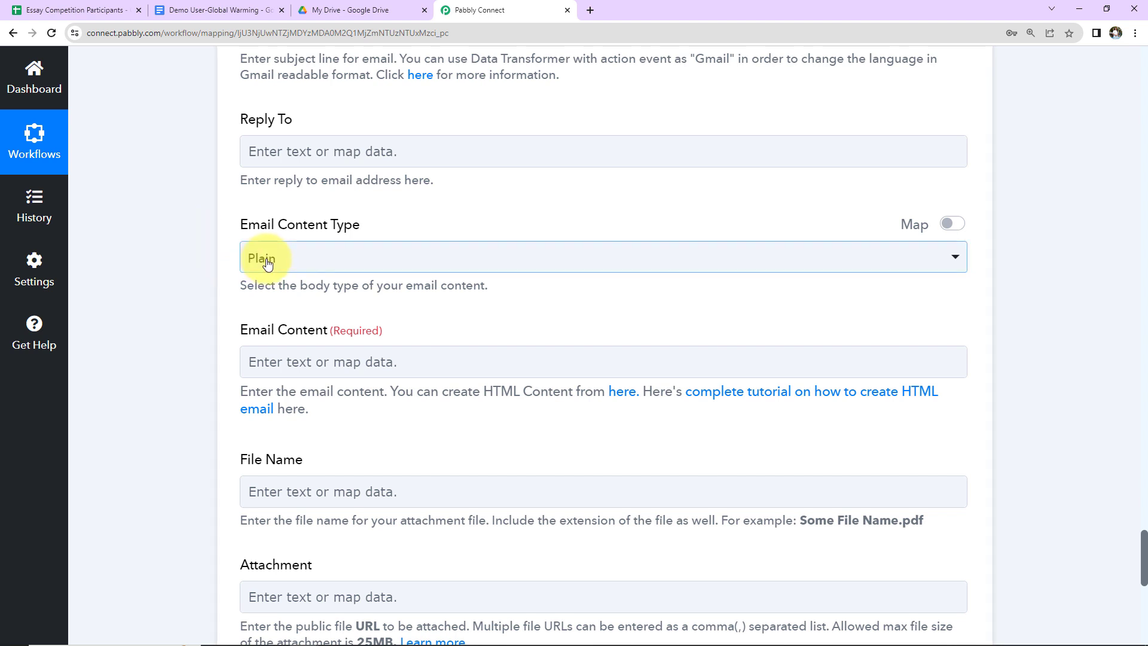
# Step: Start the email body with 'Dear', the entrant's mapped Name and a comma, then a new line
pyautogui.scroll(-3, 333, 313)
pyautogui.click(364, 220)
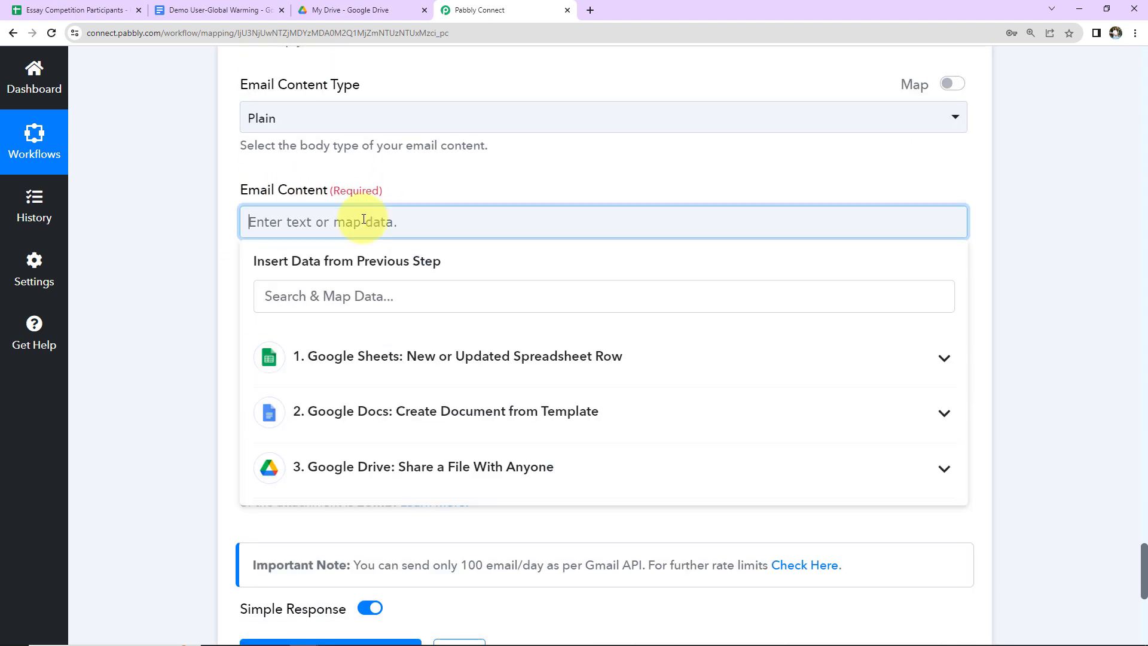
pyautogui.write('Dear')
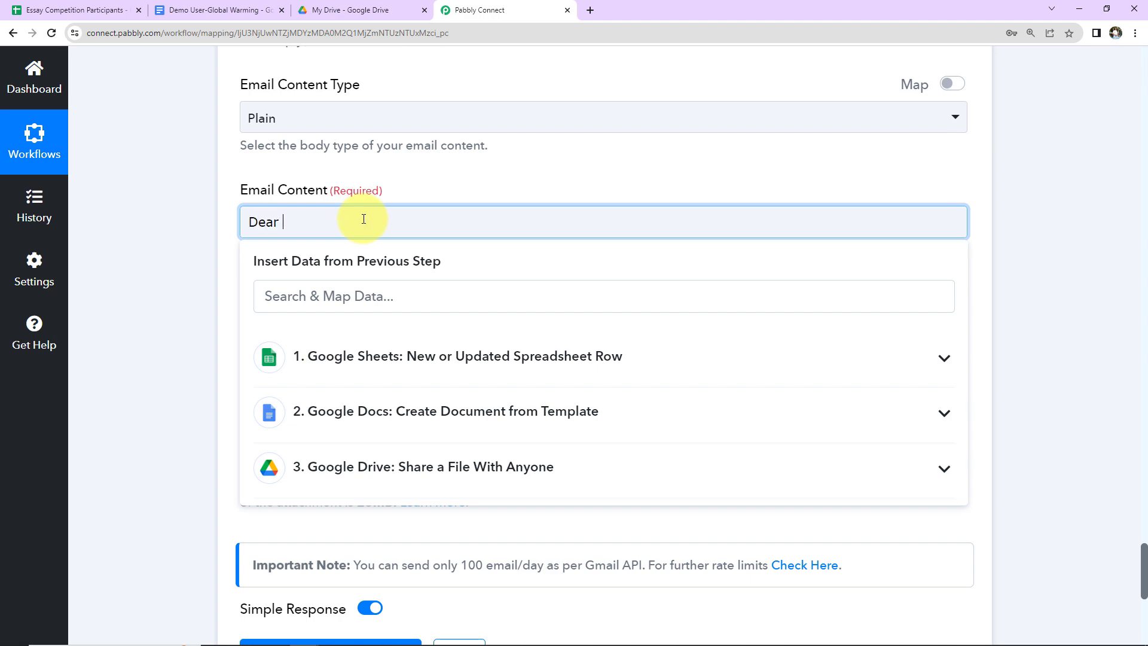
pyautogui.click(443, 357)
pyautogui.scroll(-2, 467, 418)
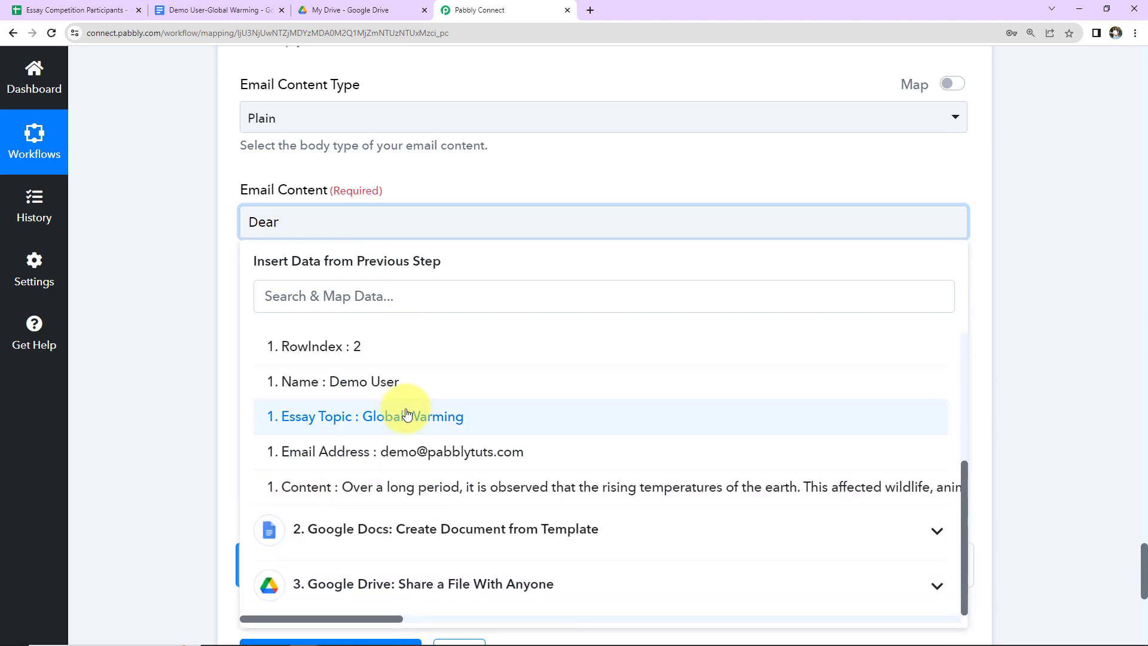
pyautogui.click(404, 398)
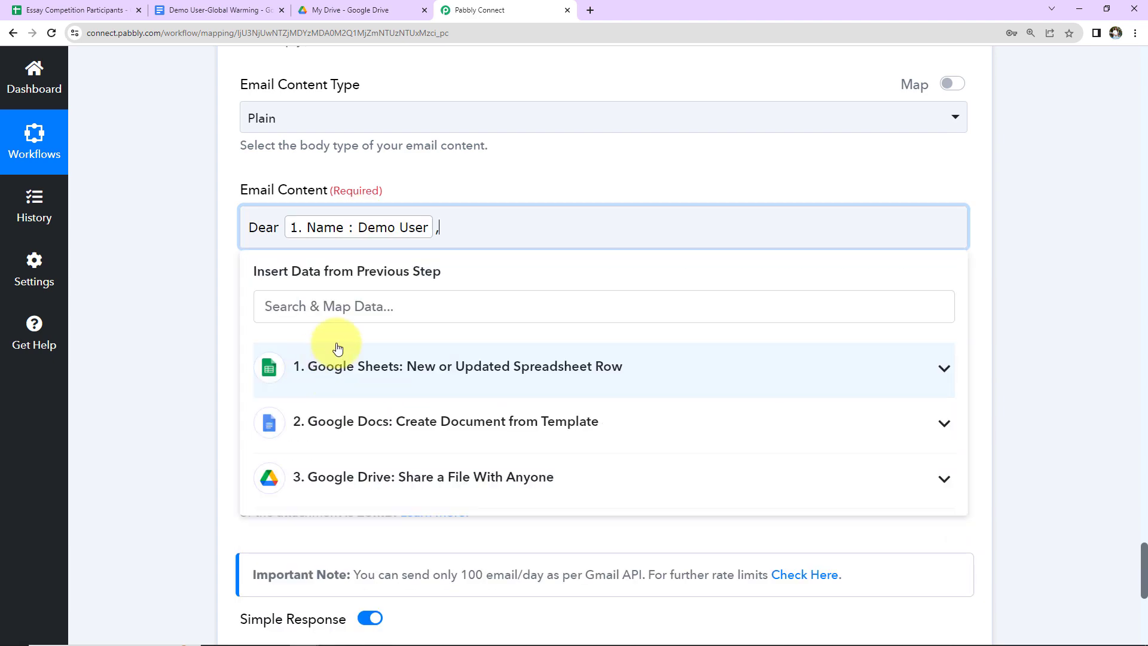
pyautogui.write(',')
pyautogui.press('Return')
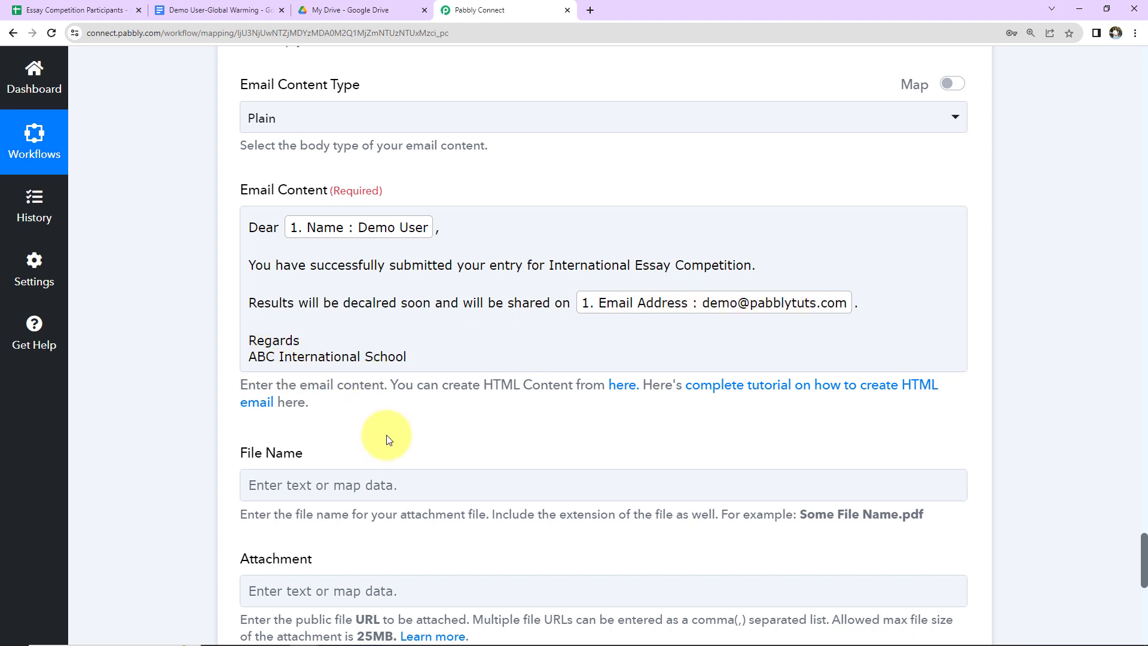
pyautogui.scroll(-5, 386, 435)
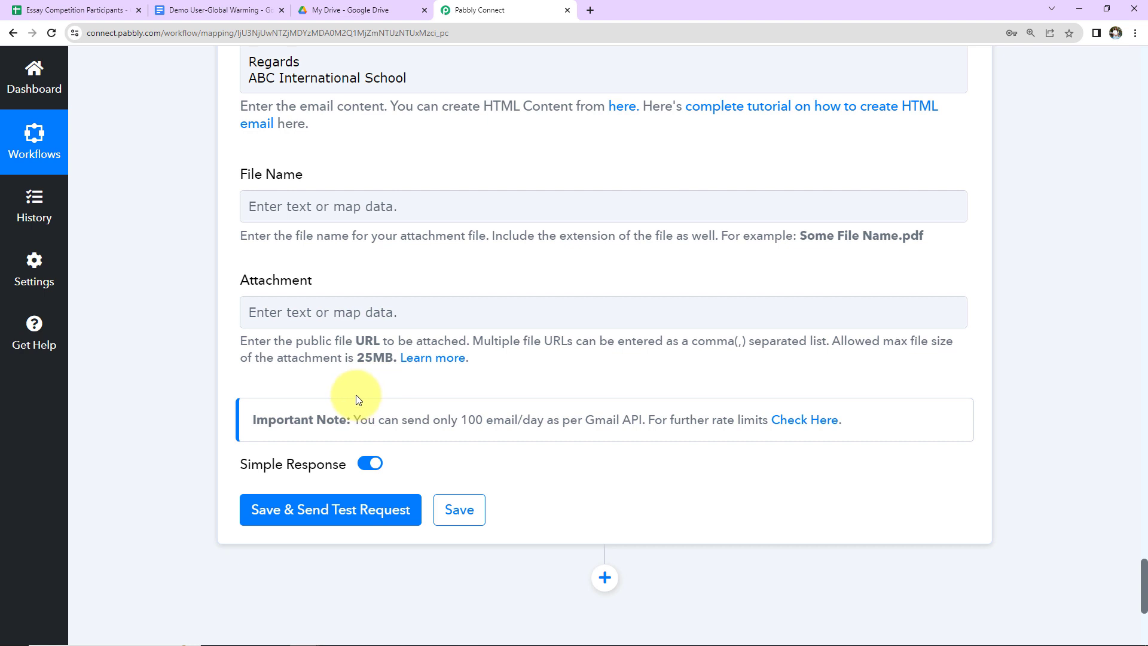
# Step: Save the Gmail Send Email step and send a test email, confirming the response shows status sent
pyautogui.click(291, 507)
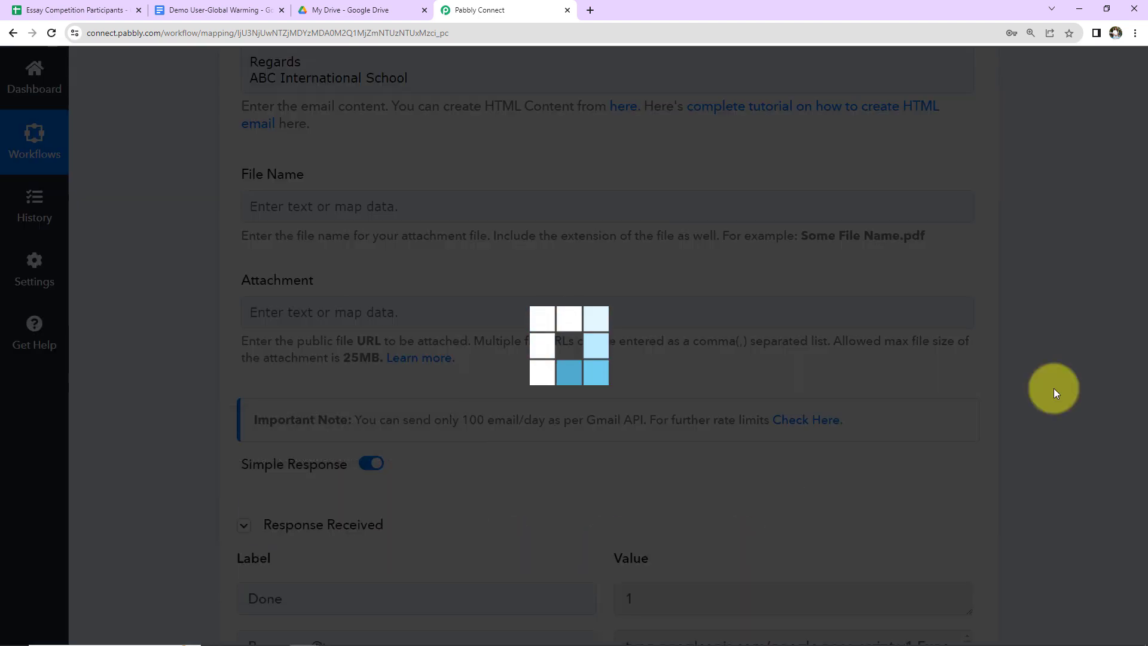
pyautogui.scroll(-7, 1054, 389)
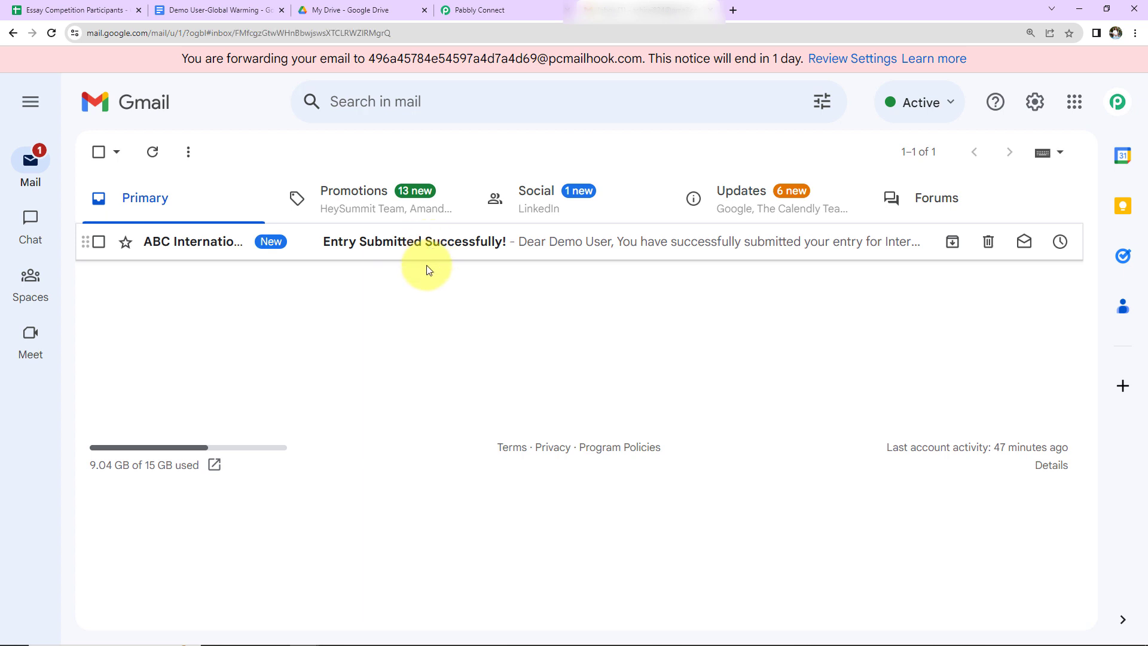
# Step: Read the 'Entry Submitted Successfully!' test email, then return to the Essay Competition Participants spreadsheet
pyautogui.click(427, 257)
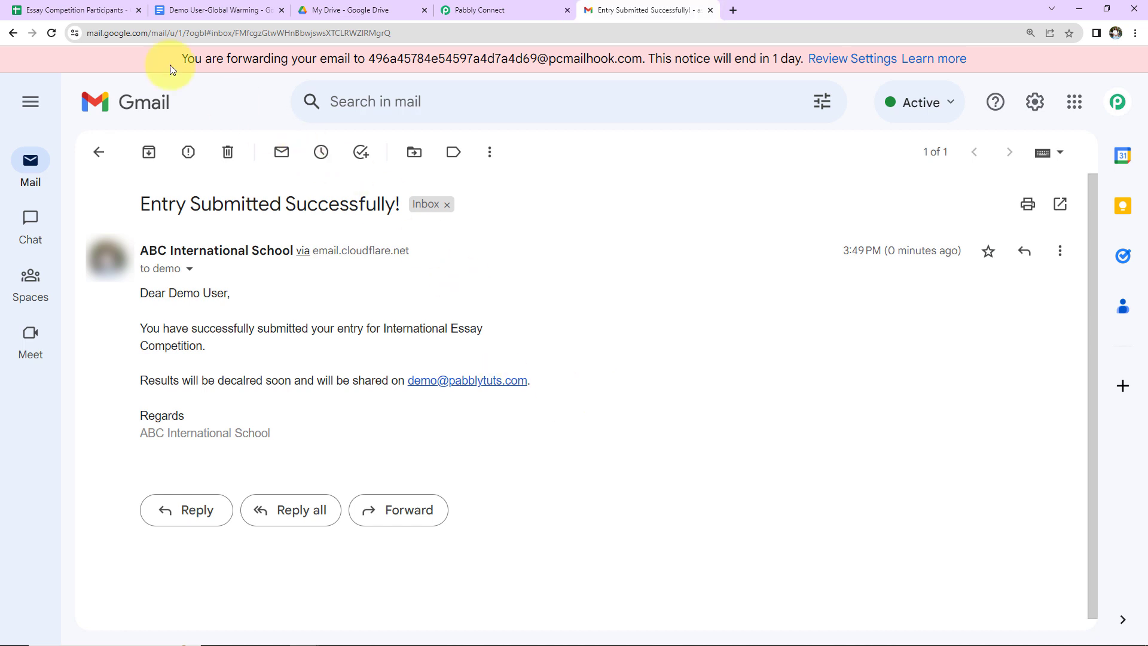
pyautogui.click(90, 11)
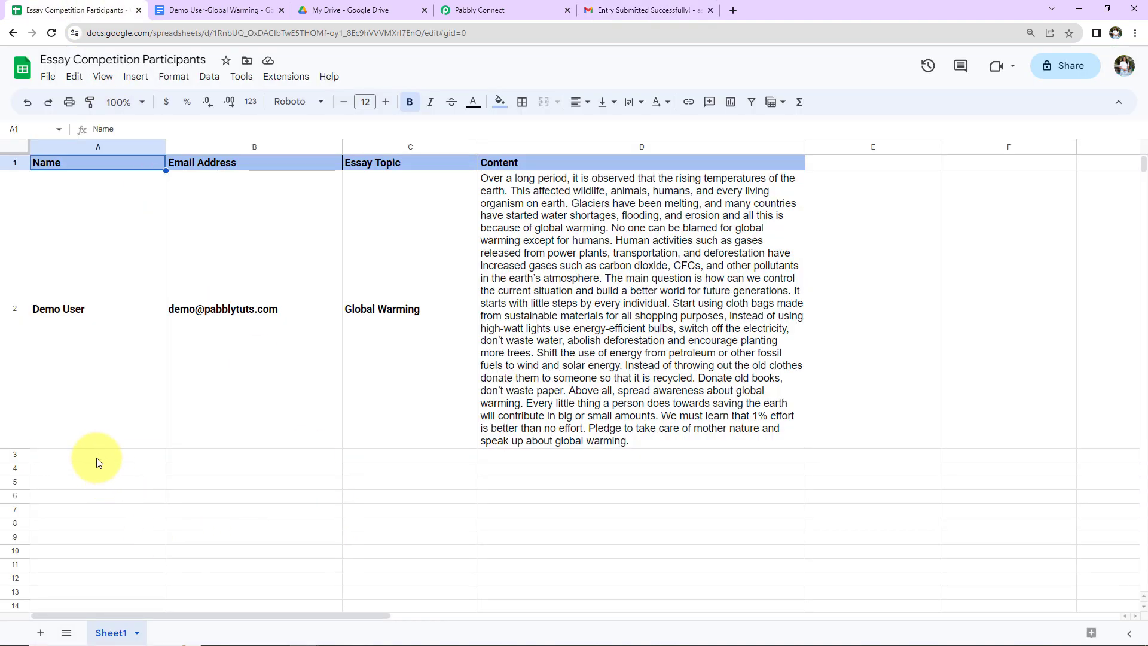
# Step: Fill row 3 with the participant's name, e-mail address and the Essay Topic 'Era of Automation'
pyautogui.click(95, 457)
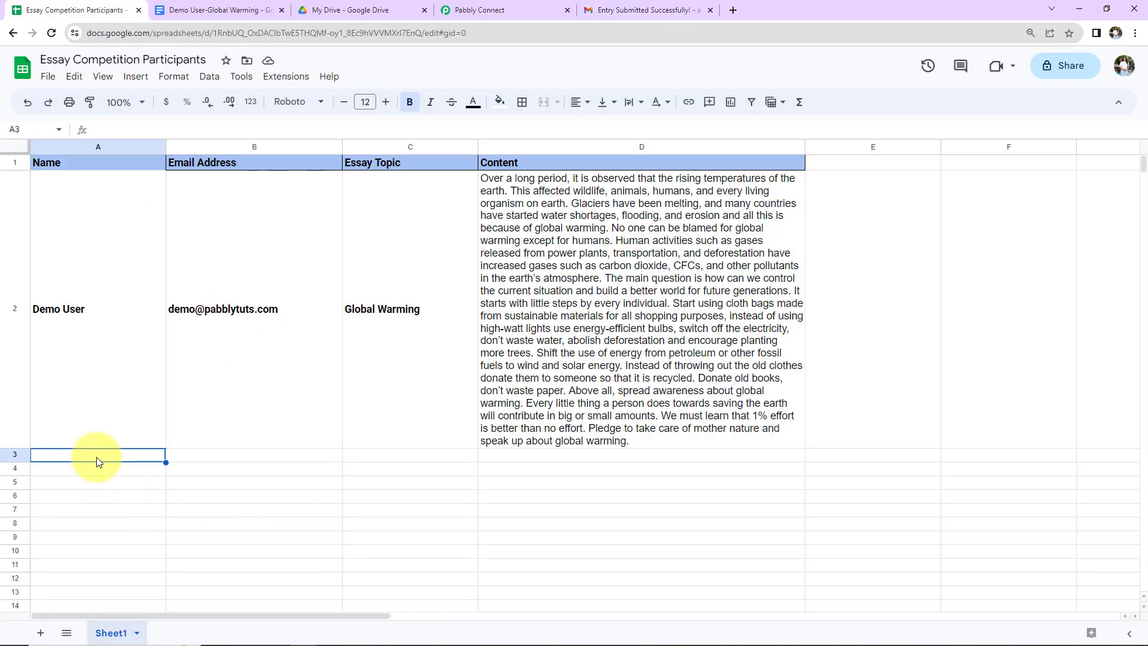
pyautogui.write('Smart Person')
pyautogui.press('Tab')
pyautogui.press('Tab')
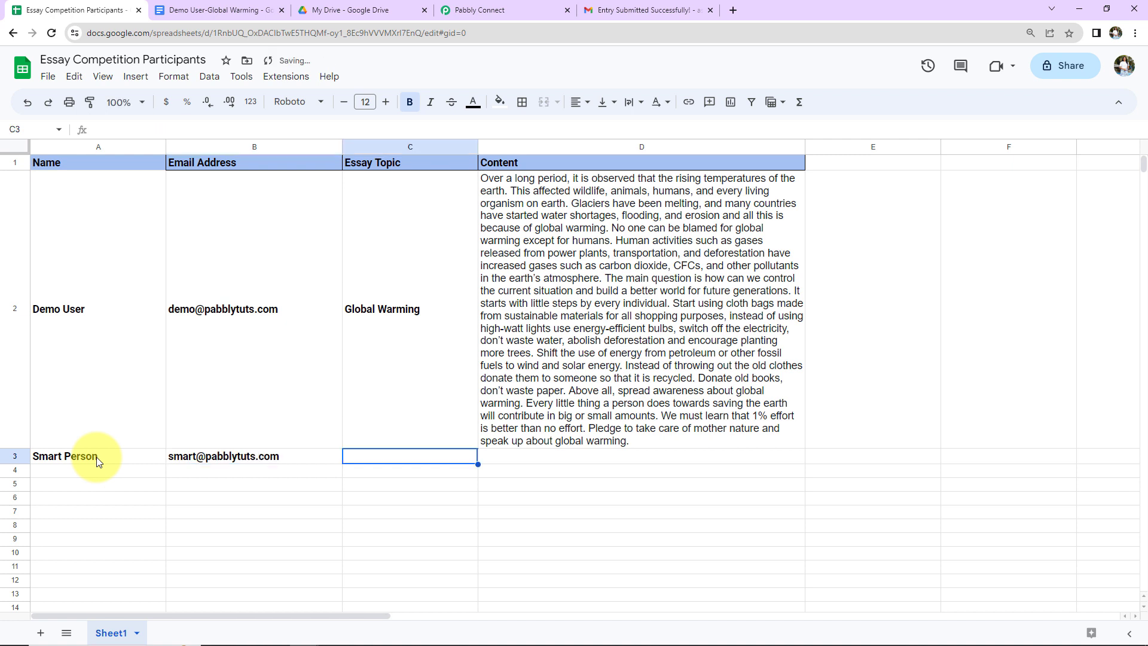
pyautogui.write('Era of')
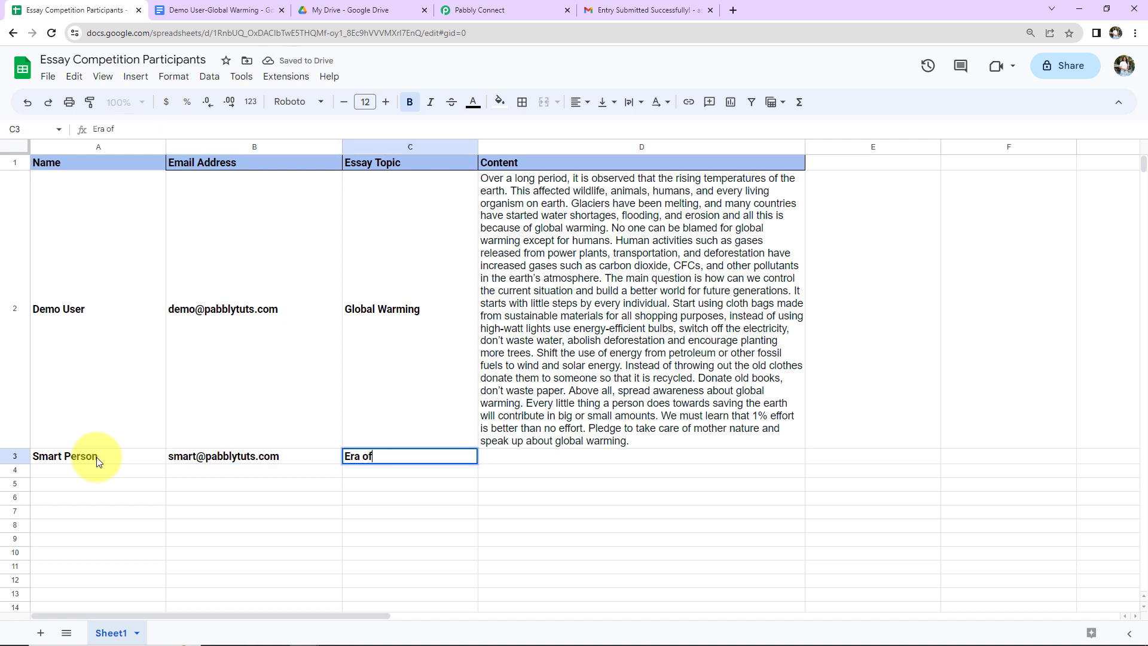
pyautogui.write(' Int')
pyautogui.press('BackSpace')
pyautogui.press('BackSpace')
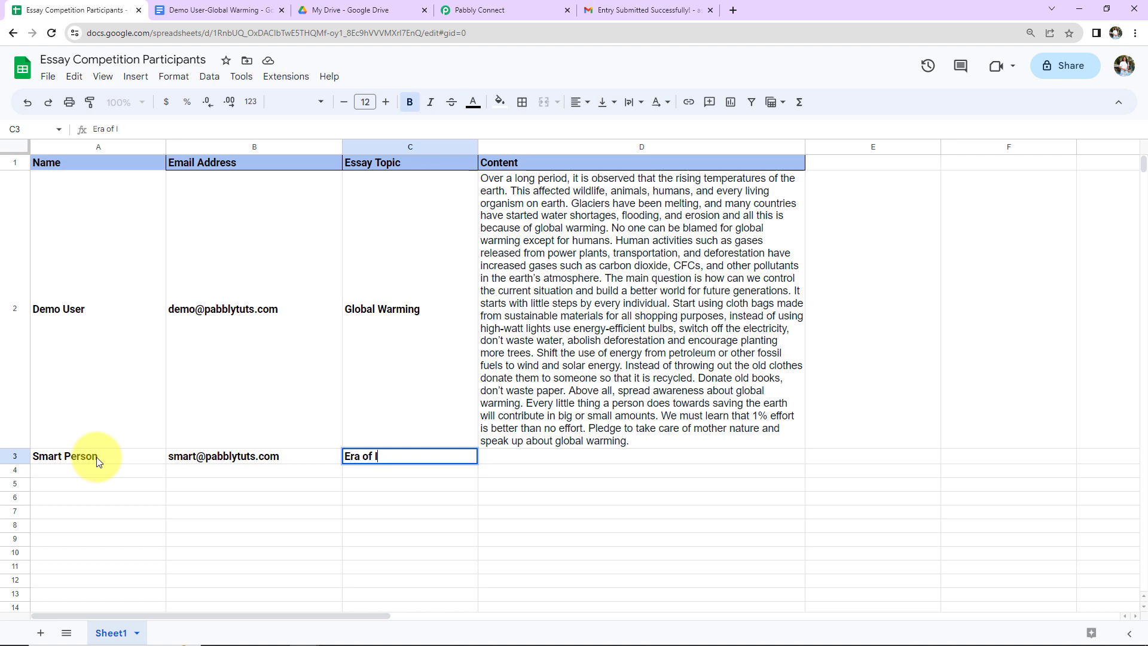
pyautogui.write('utomation')
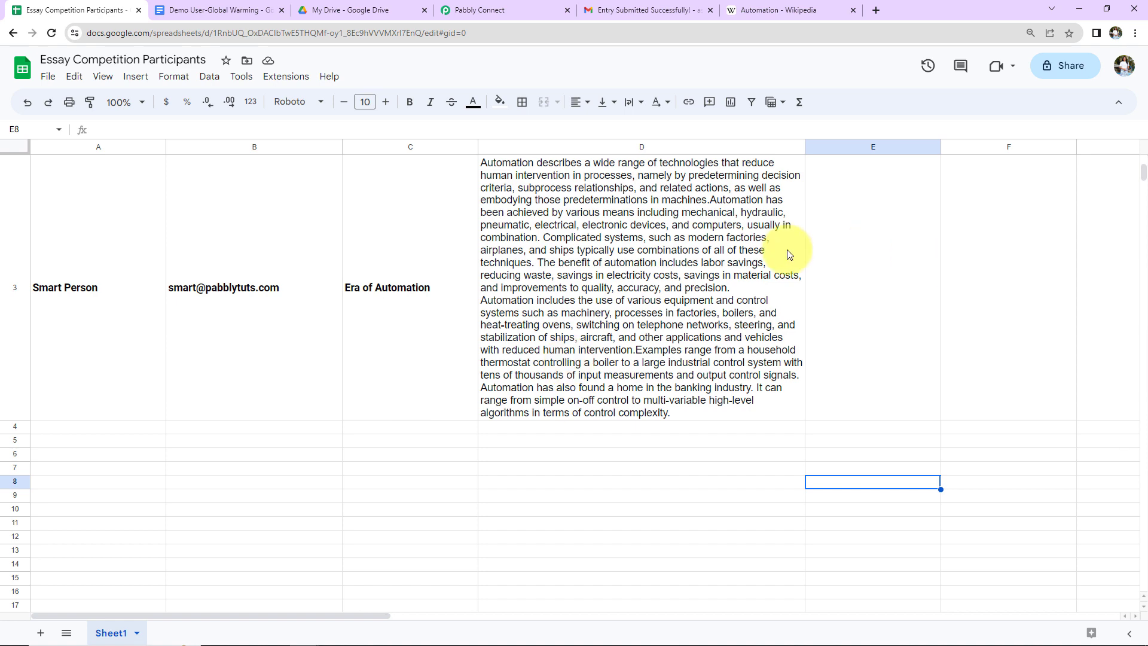
# Step: View the auto-generated Era of Automation Google Doc with the essay and its Submitted By line
pyautogui.click(203, 11)
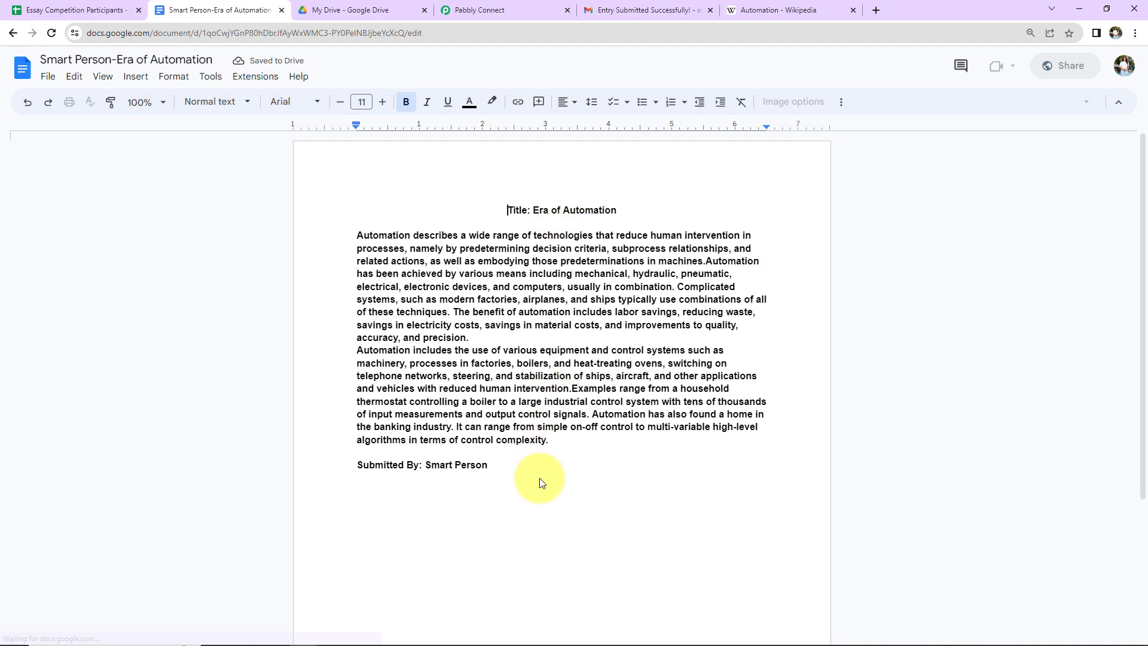
# Step: Check the new entrant's confirmation email in Gmail, then return to the top of the Pabbly Connect workflow
pyautogui.click(622, 10)
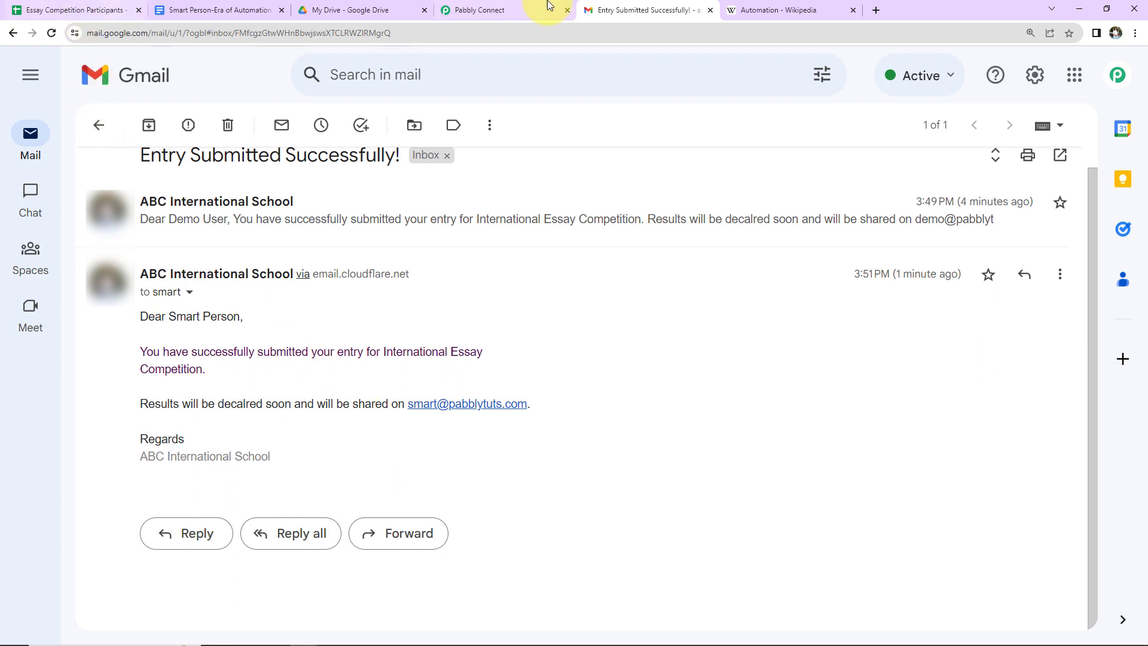
pyautogui.click(513, 12)
pyautogui.scroll(20, 672, 436)
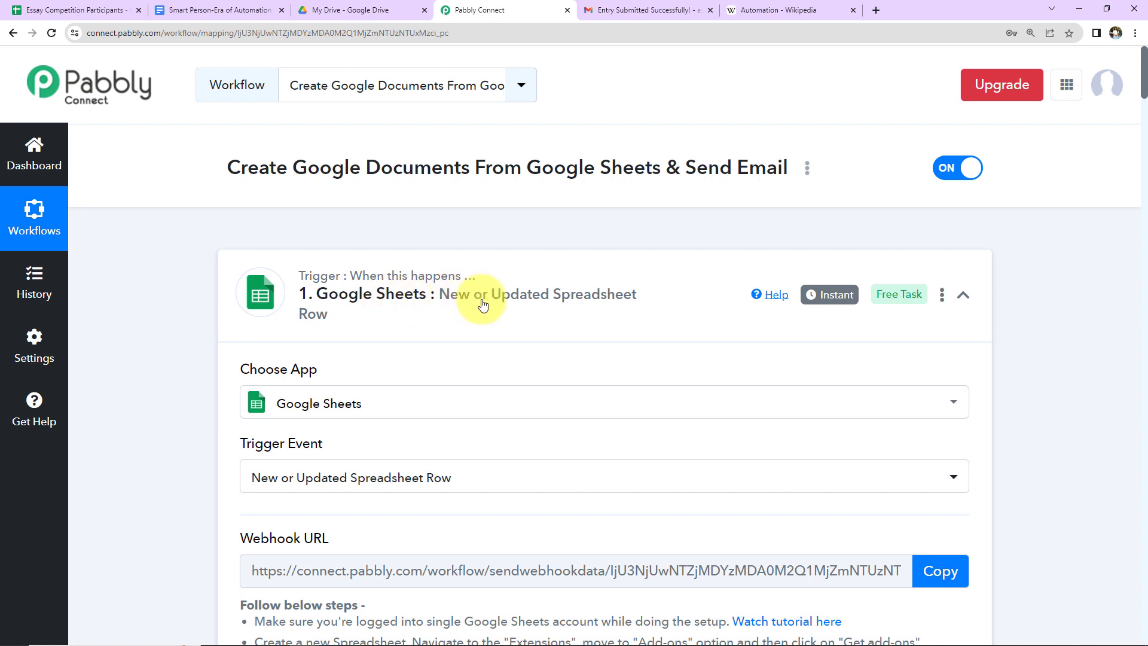
# Step: Collapse the Google Sheets trigger, Google Docs, Google Drive and Gmail Send Email step cards
pyautogui.click(962, 295)
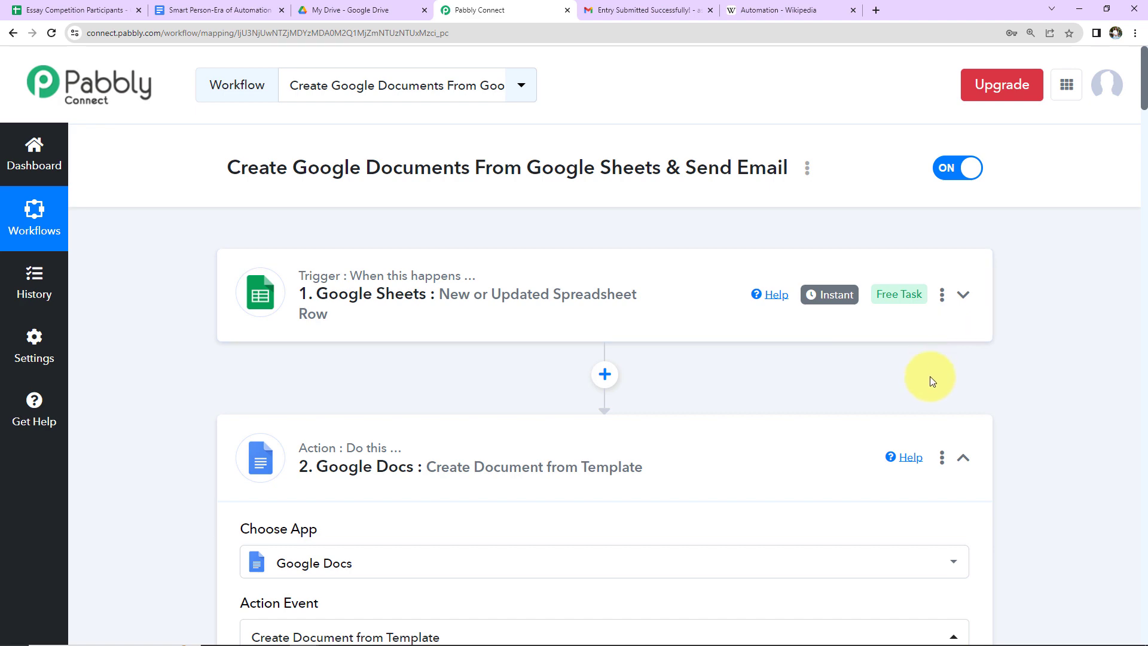
pyautogui.click(962, 460)
pyautogui.scroll(-5, 910, 405)
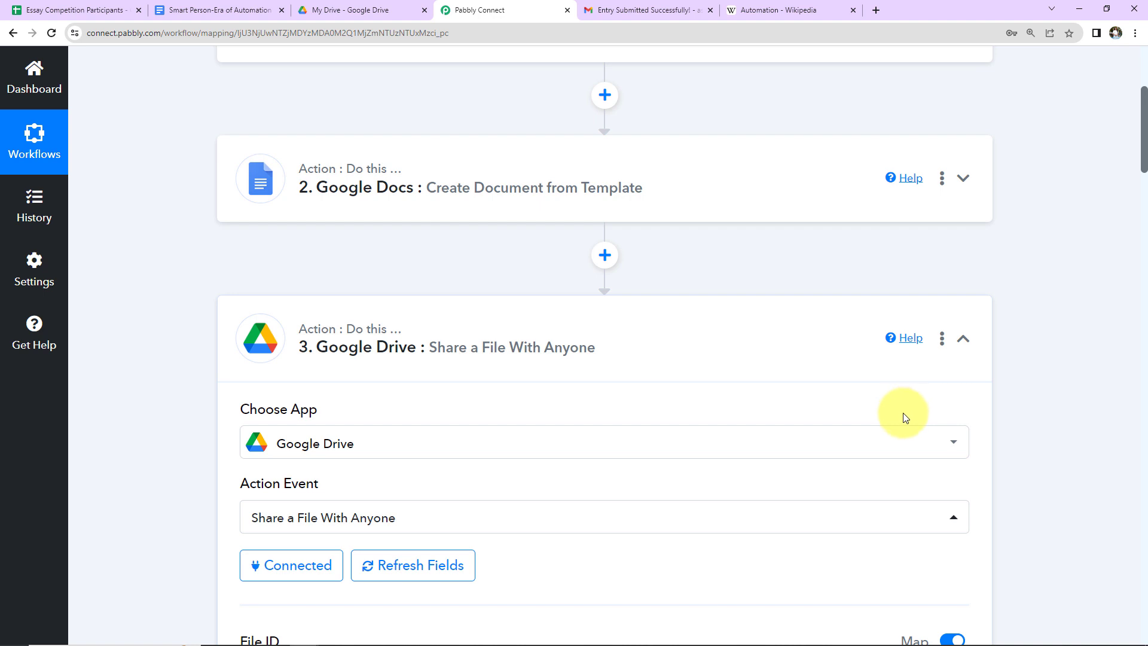
pyautogui.click(963, 339)
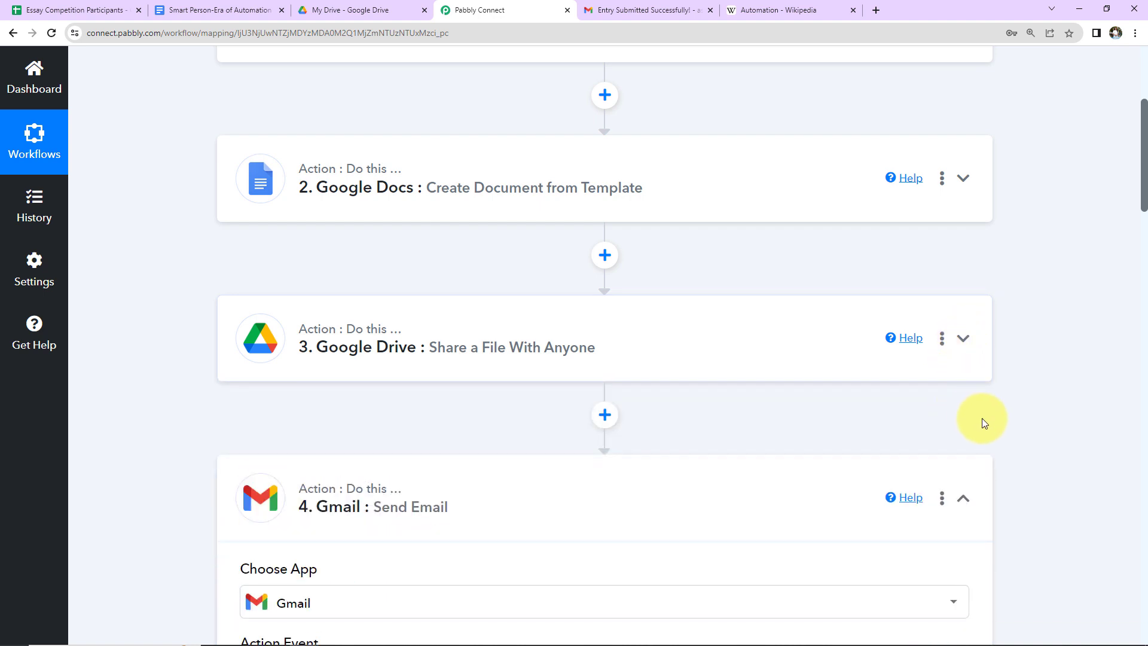
pyautogui.scroll(-2, 985, 420)
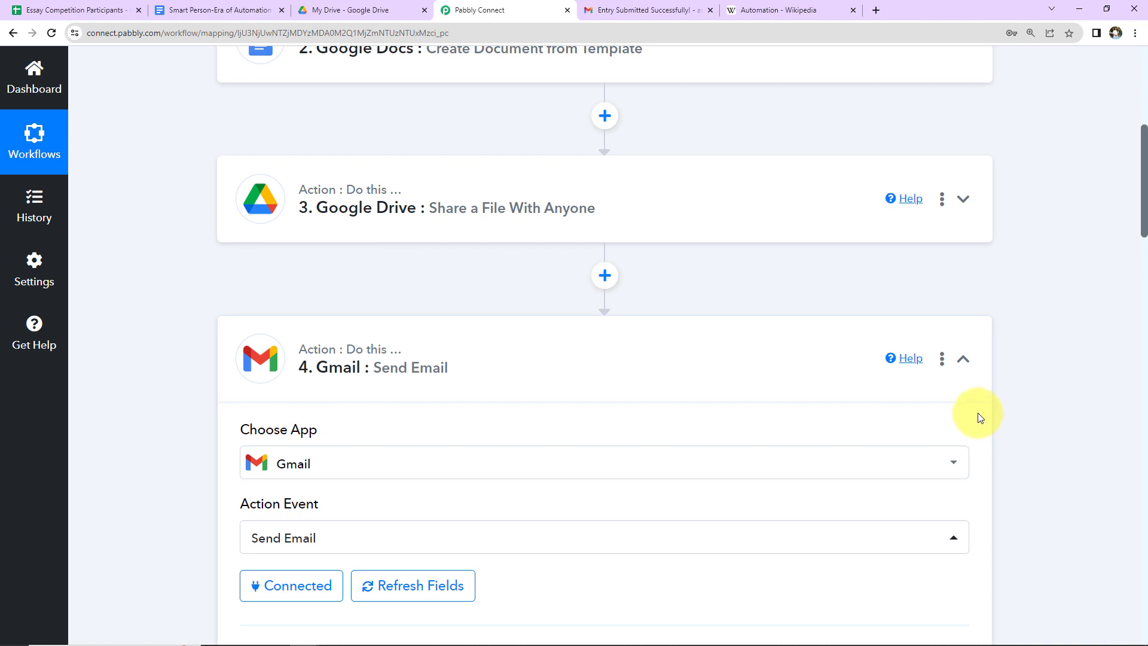
pyautogui.click(966, 362)
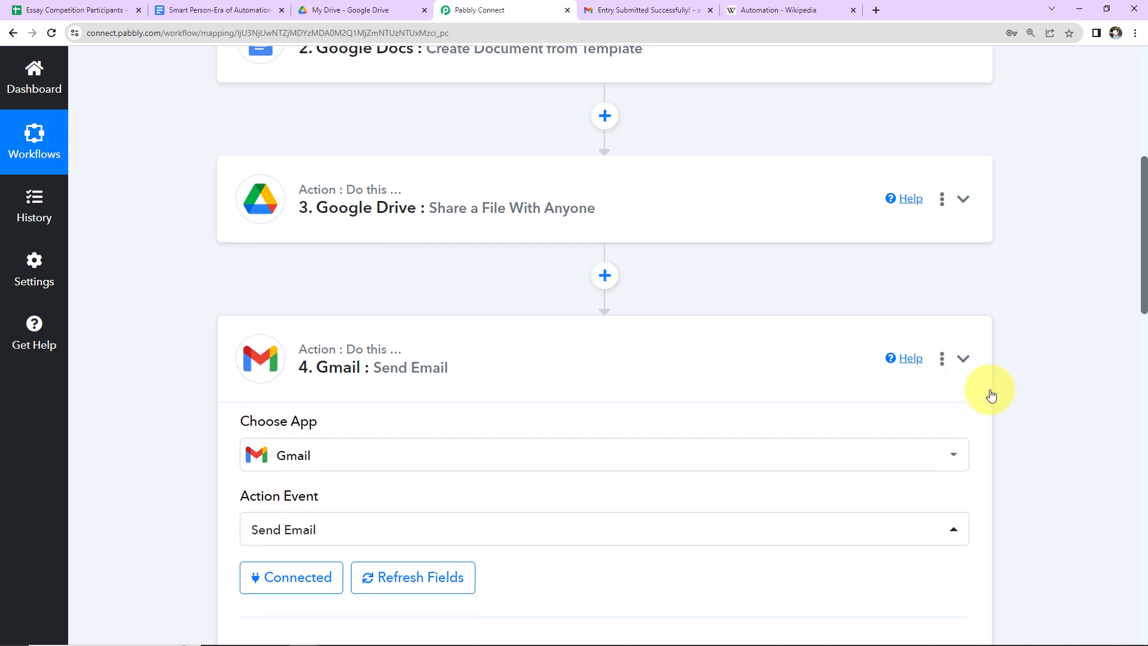